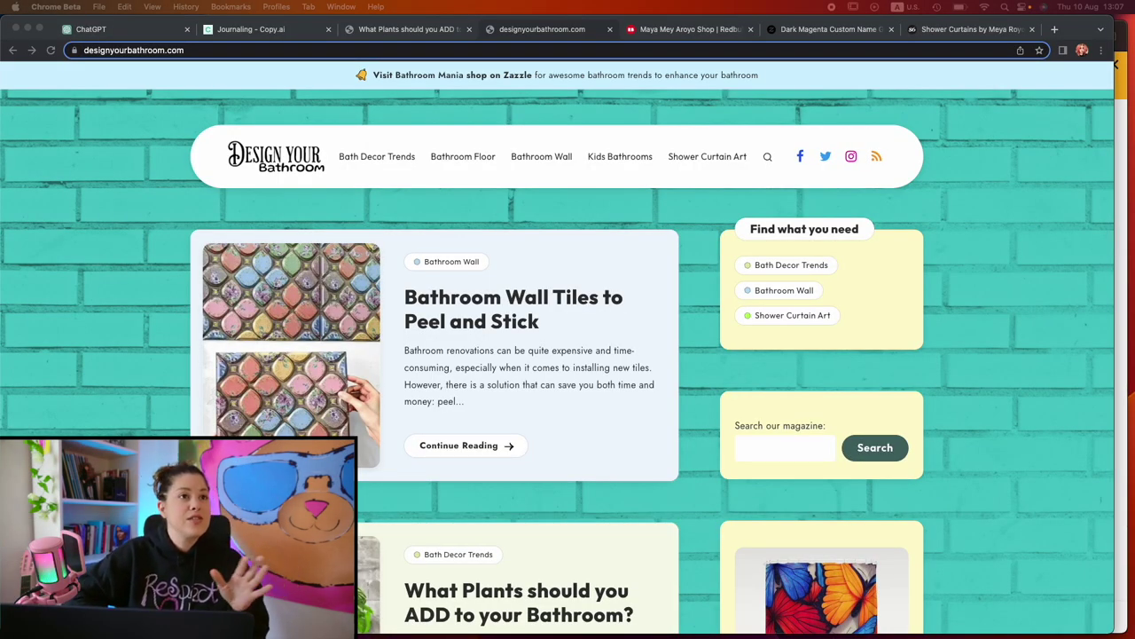
Bring up the Copy.ai Journaling chat, then switch to the TeePublic 'Funny Puns & Jokes' shirts in Safari.
{"action": "left_click", "coordinate": [266, 30]}
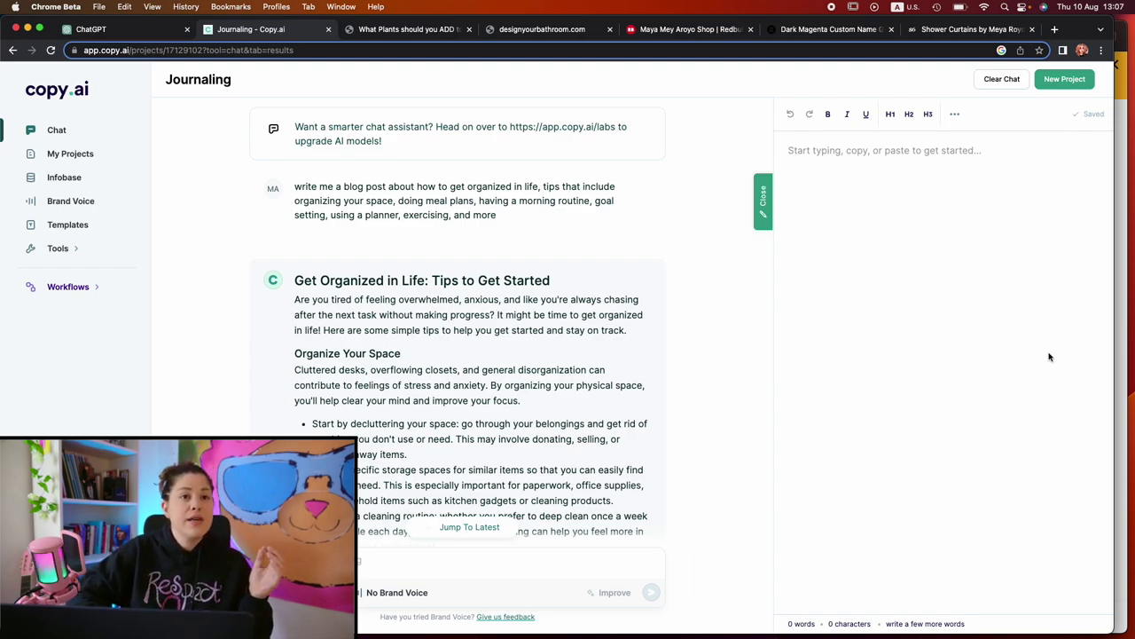
{"action": "key", "text": "super+Tab"}
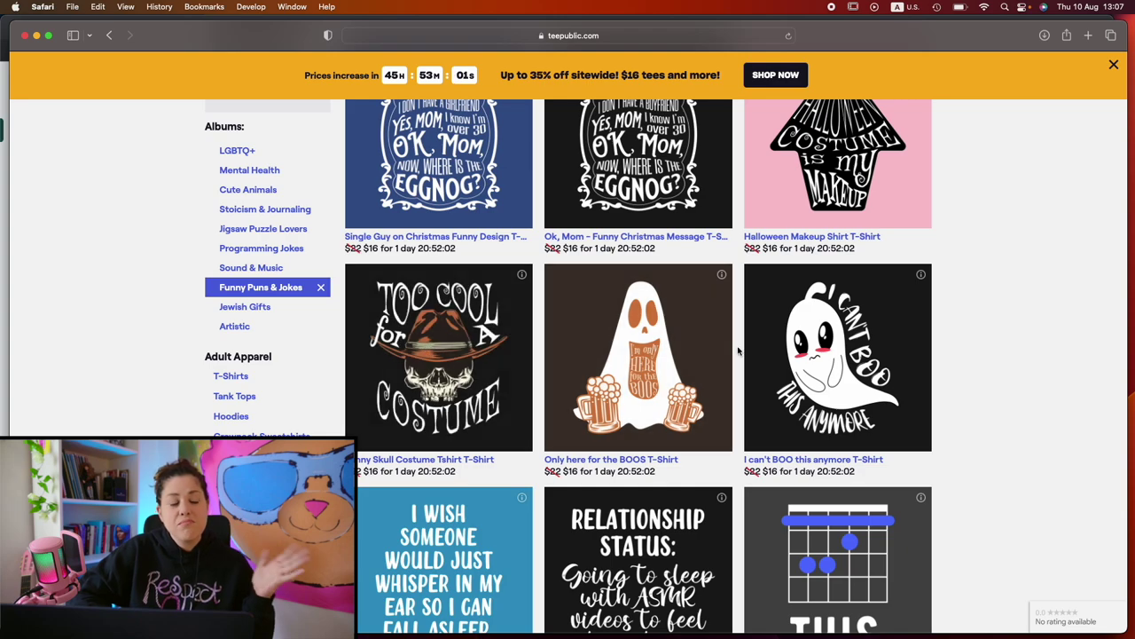
Open the 'Too Cool for a Costume' skull shirt page in a new tab, then return to Copy.ai.
{"action": "left_click", "coordinate": [466, 367], "text": "super"}
{"action": "left_click", "coordinate": [744, 58]}
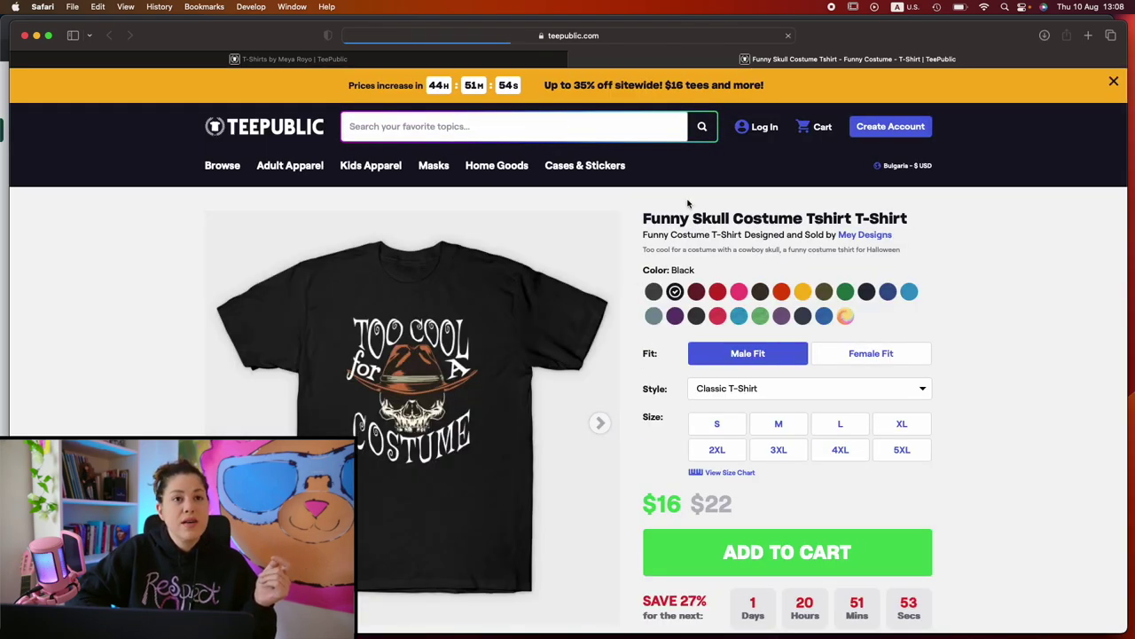
{"action": "key", "text": "super+Tab"}
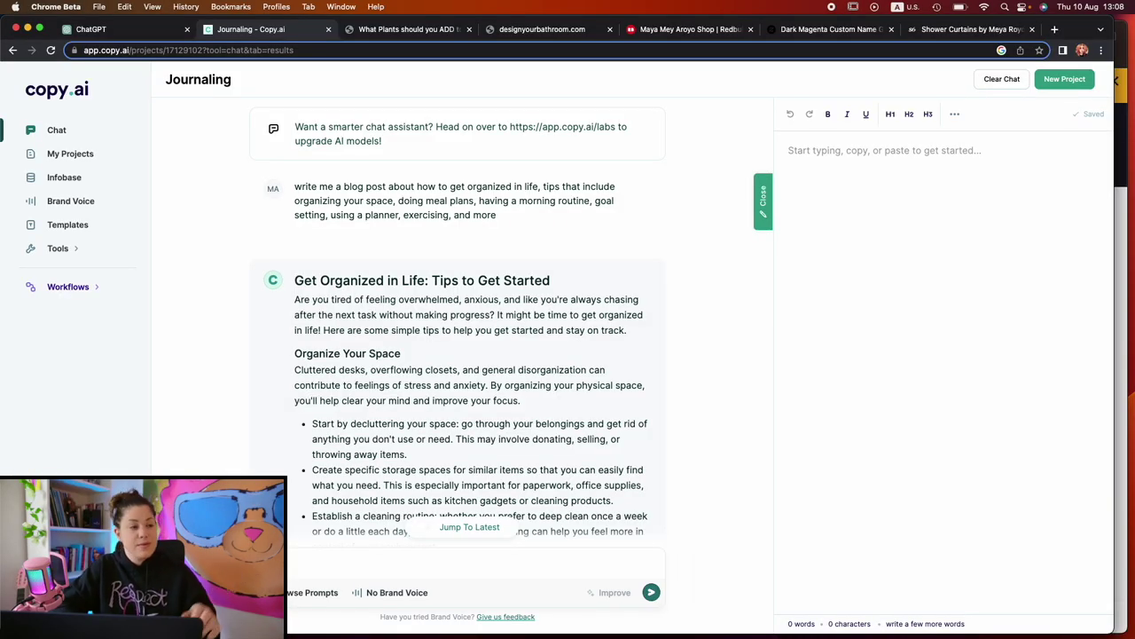
Ask Copy.ai for a blog post titled 'Best Halloween Costume Designs for Lazy People' with at least 8 ideas.
{"action": "type", "text": "me a blog"}
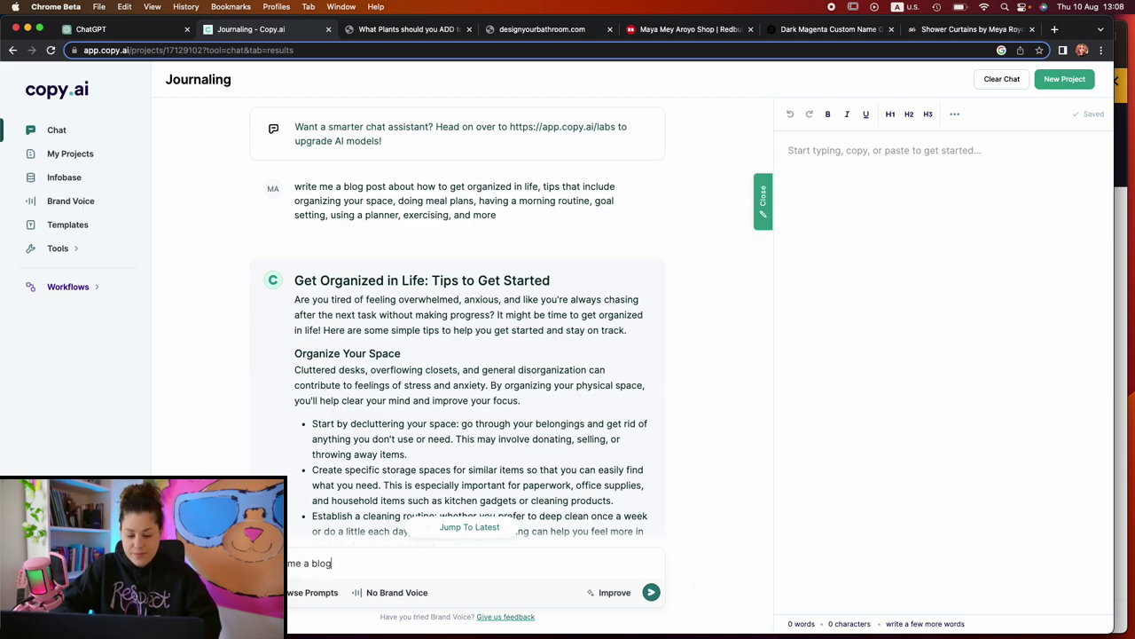
{"action": "type", "text": " post title"}
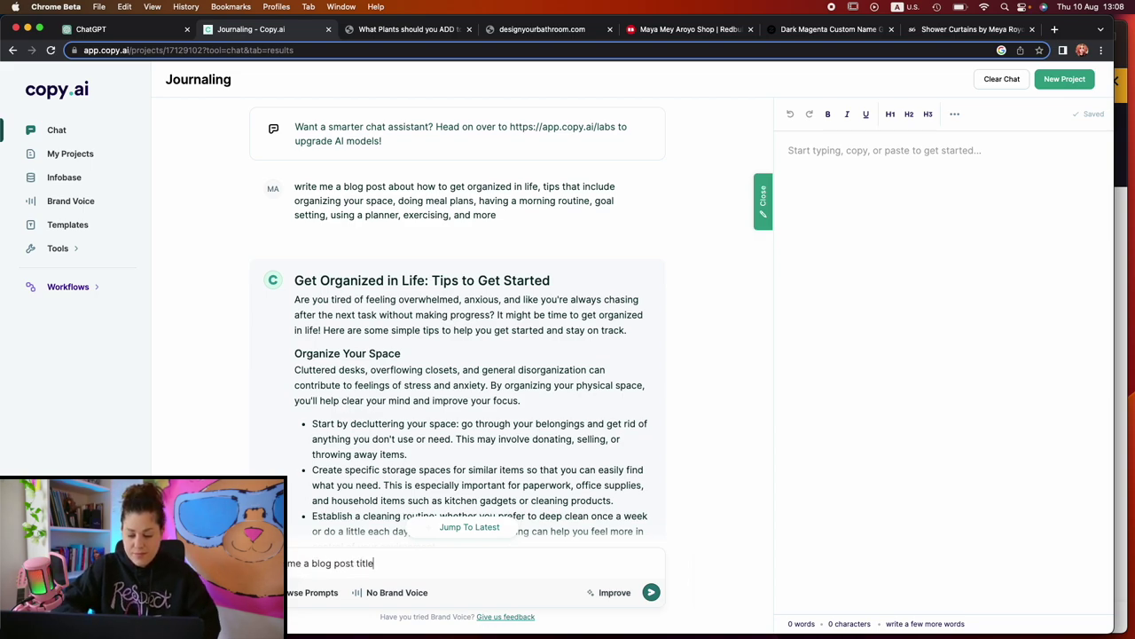
{"action": "type", "text": "d \""}
{"action": "type", "text": "Best Halloween Costume Designs for Lazy People"}
{"action": "type", "text": "\""}
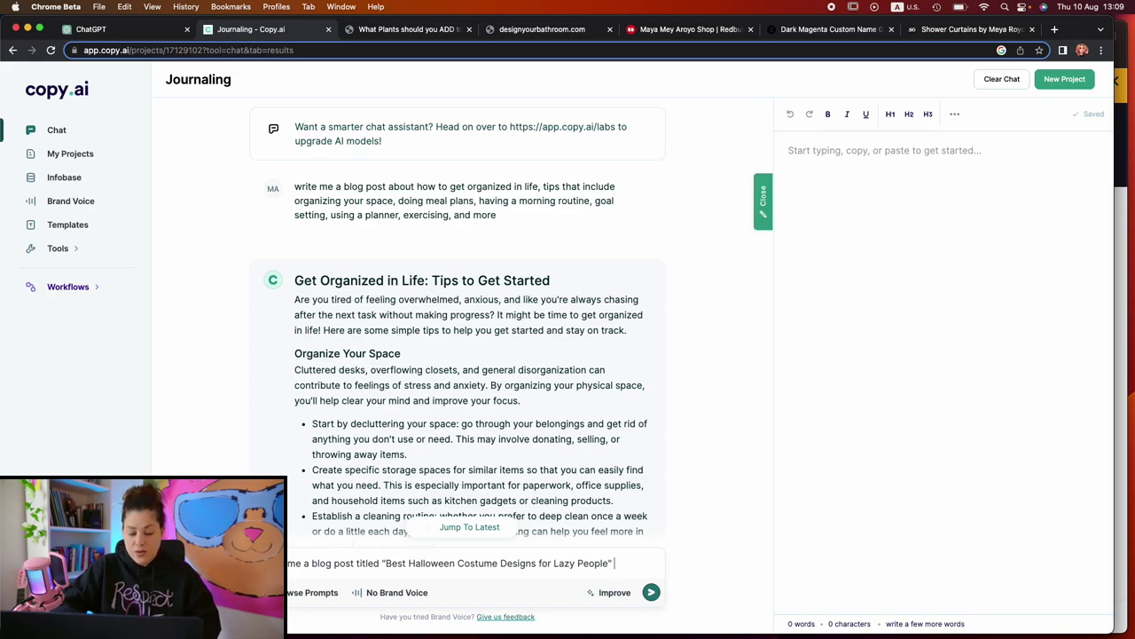
{"action": "type", "text": ", provide"}
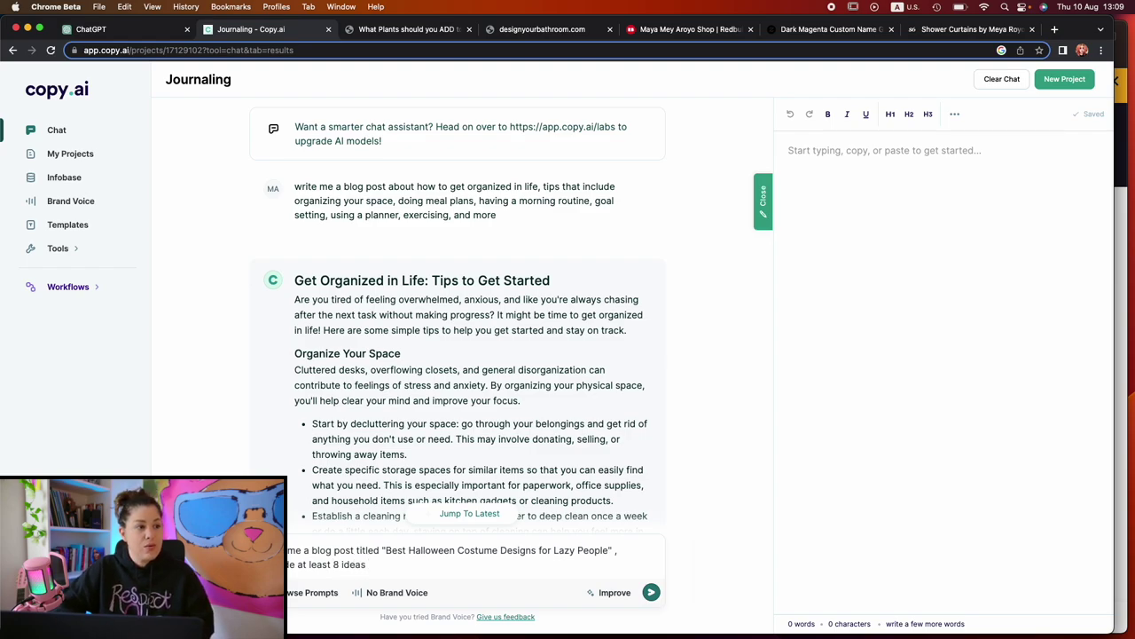
{"action": "key", "text": "Return"}
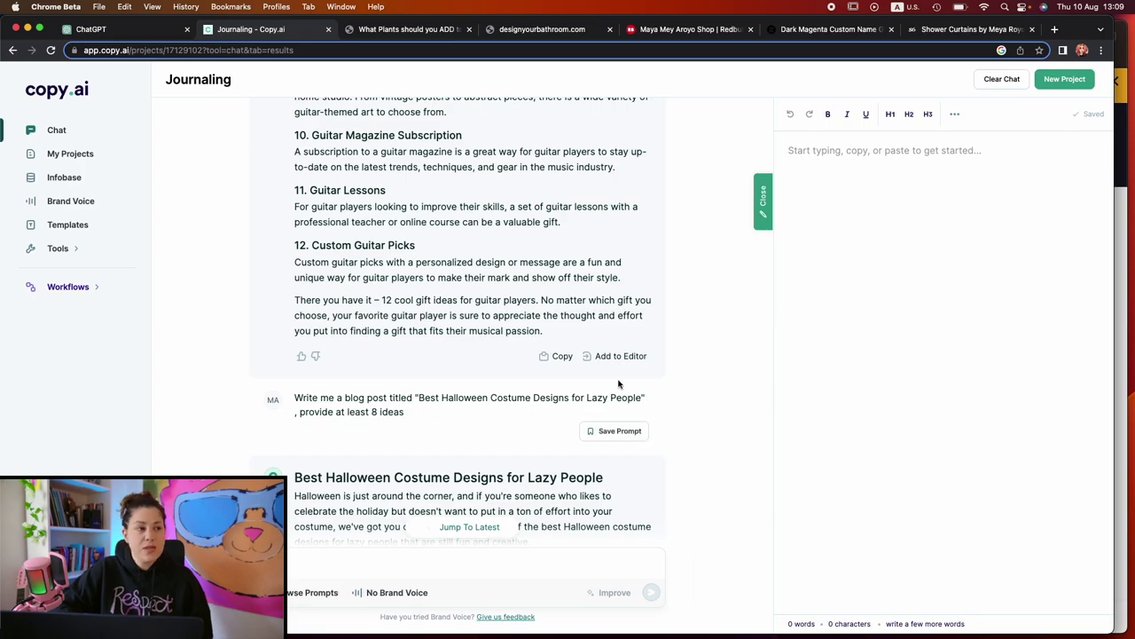
Read through the eight Halloween costume ideas and select the post from its wrap-up paragraph upward.
{"action": "scroll", "coordinate": [630, 417], "scroll_direction": "down", "scroll_amount": 3}
{"action": "scroll", "coordinate": [618, 383], "scroll_direction": "down", "scroll_amount": 10}
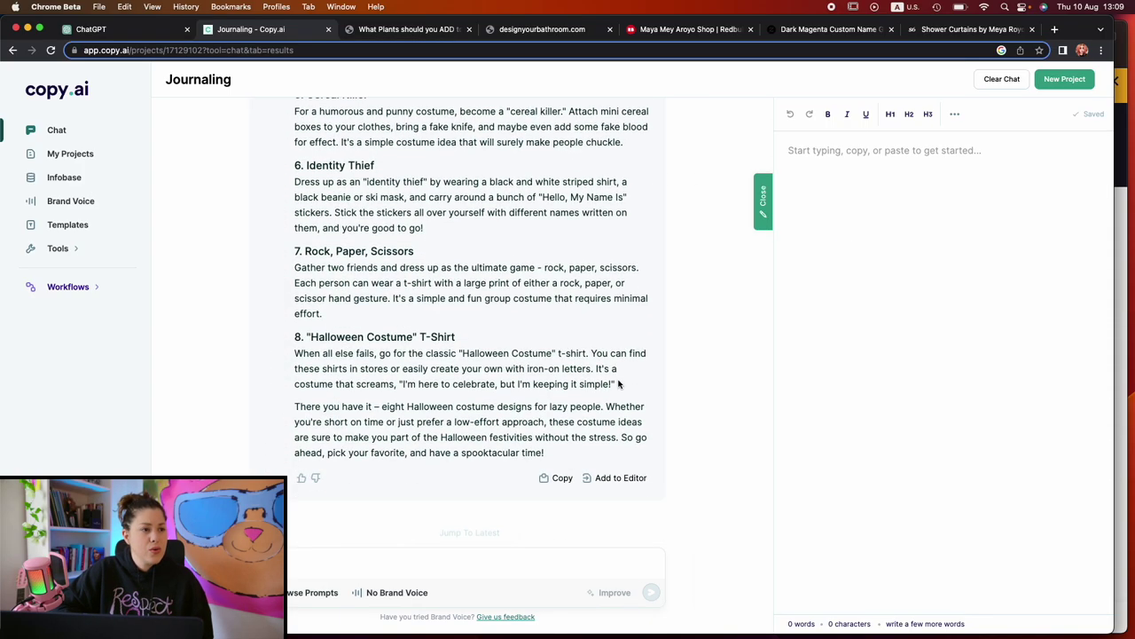
{"action": "scroll", "coordinate": [618, 383], "scroll_direction": "up", "scroll_amount": 10}
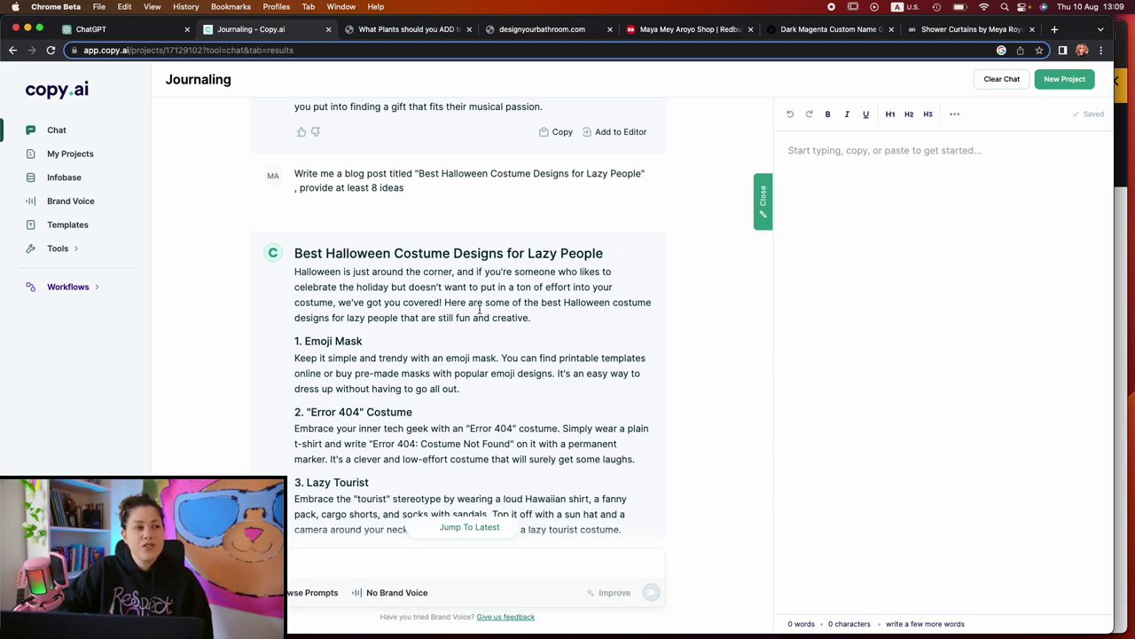
{"action": "scroll", "coordinate": [515, 290], "scroll_direction": "down", "scroll_amount": 2}
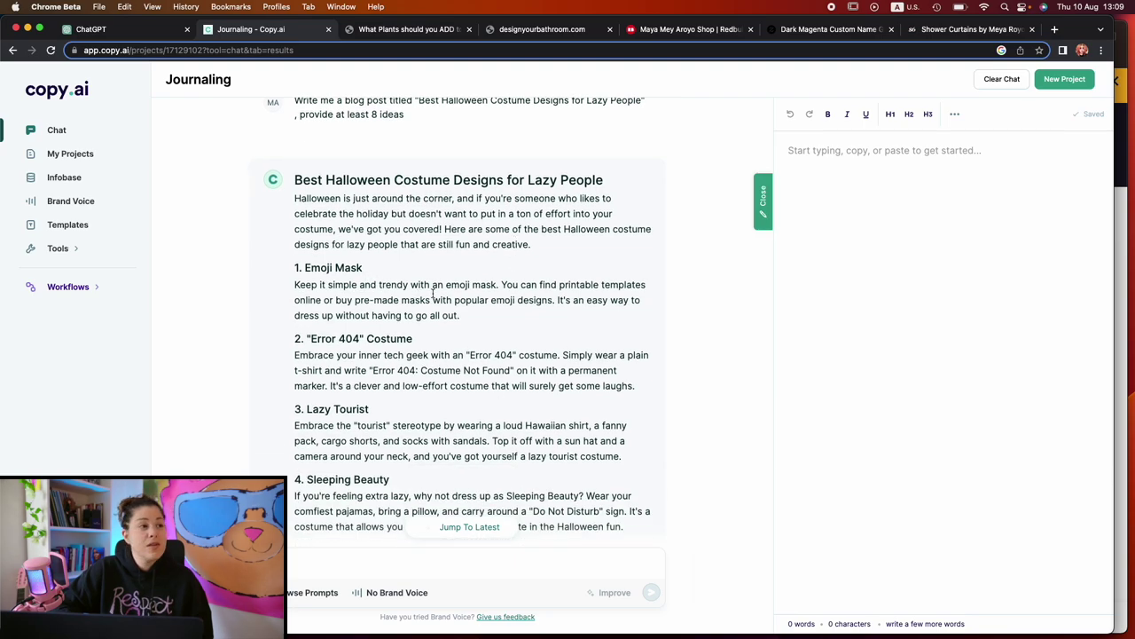
{"action": "scroll", "coordinate": [434, 292], "scroll_direction": "down", "scroll_amount": 2}
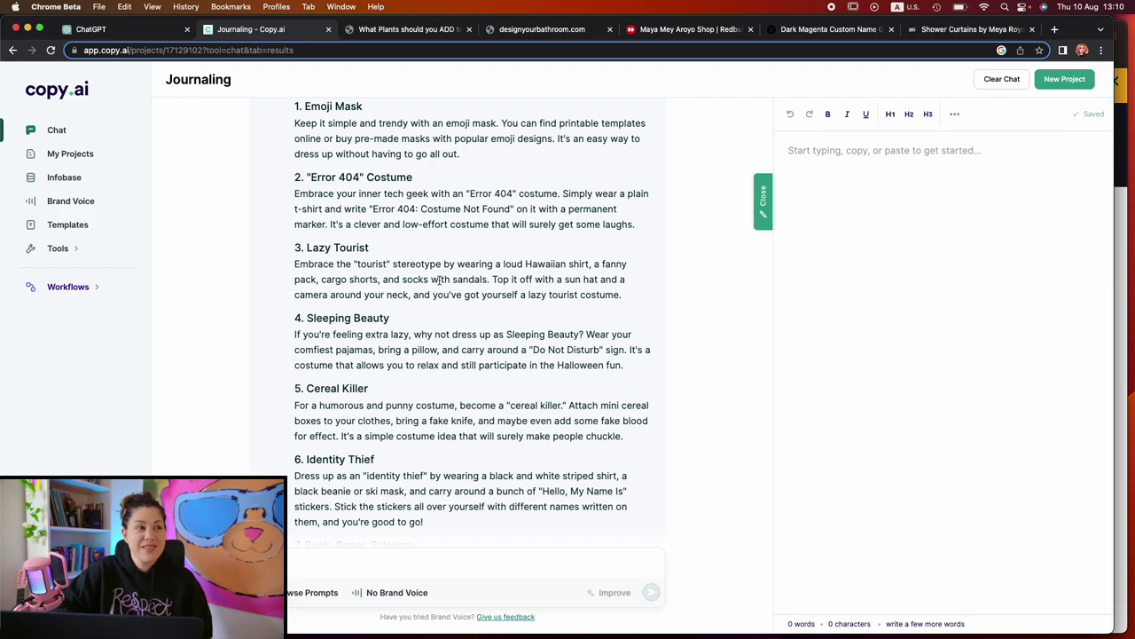
{"action": "scroll", "coordinate": [388, 321], "scroll_direction": "down", "scroll_amount": 2}
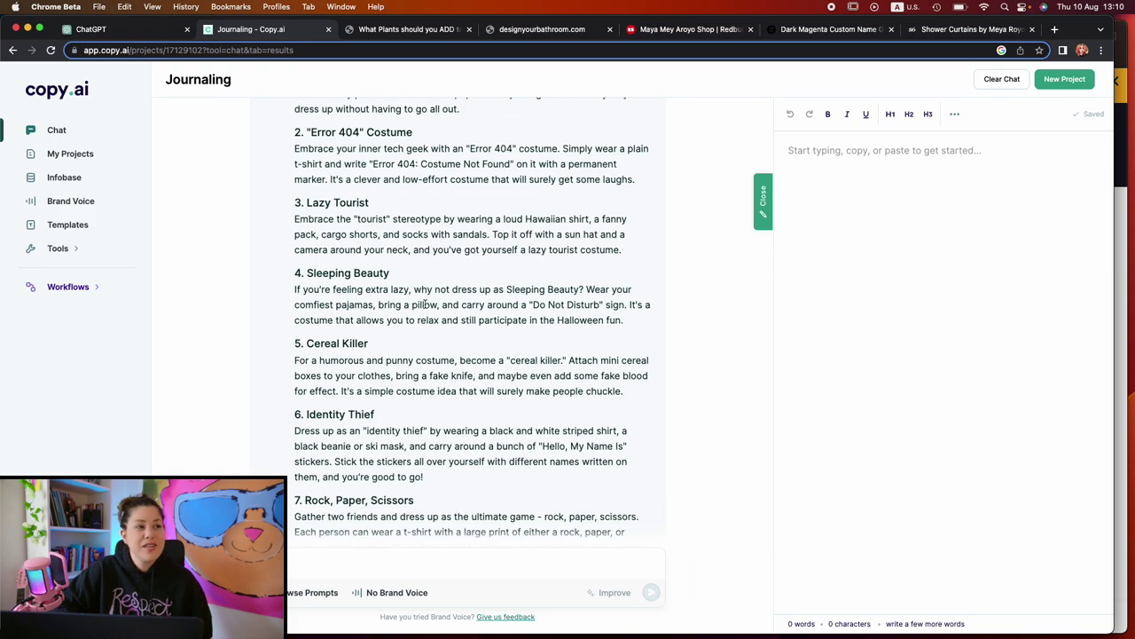
{"action": "scroll", "coordinate": [425, 305], "scroll_direction": "down", "scroll_amount": 2}
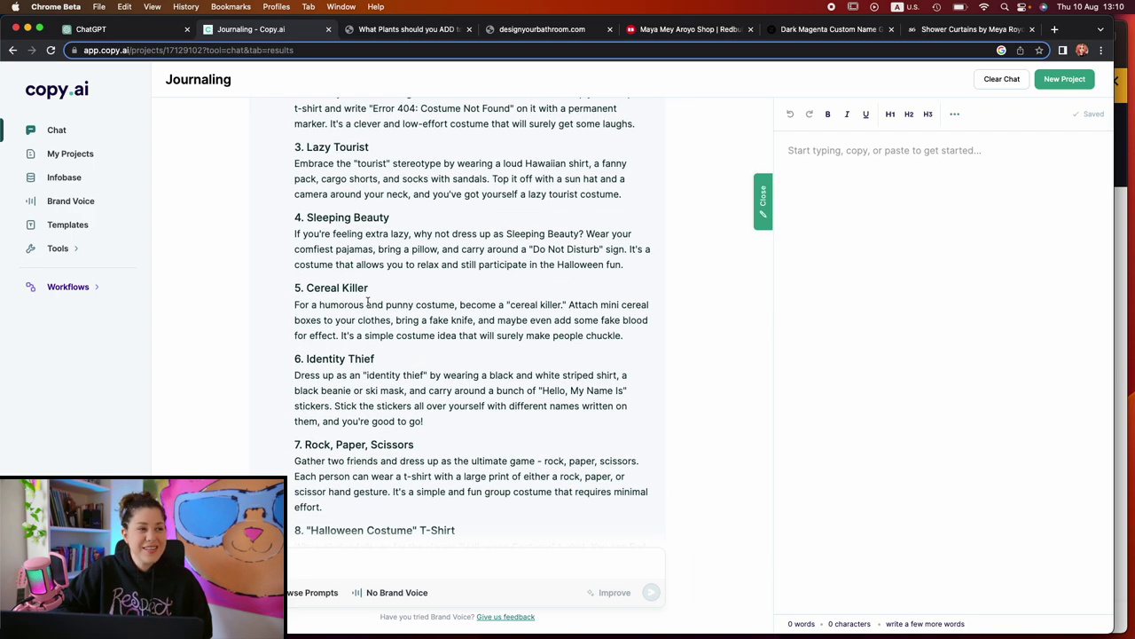
{"action": "scroll", "coordinate": [359, 329], "scroll_direction": "down", "scroll_amount": 5}
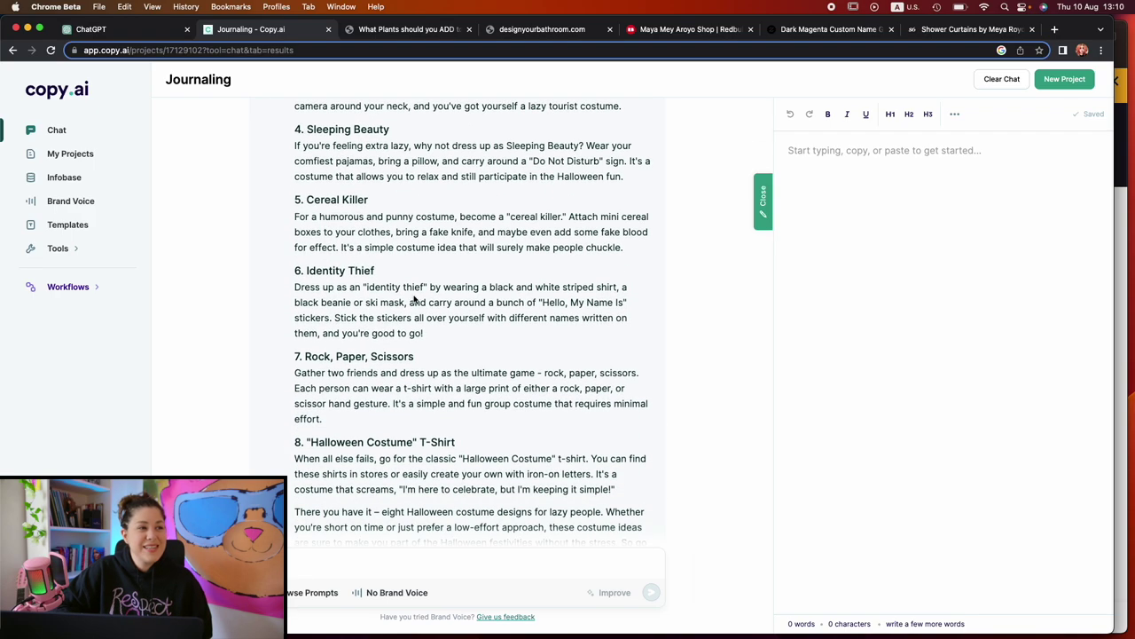
{"action": "scroll", "coordinate": [467, 296], "scroll_direction": "down", "scroll_amount": 2}
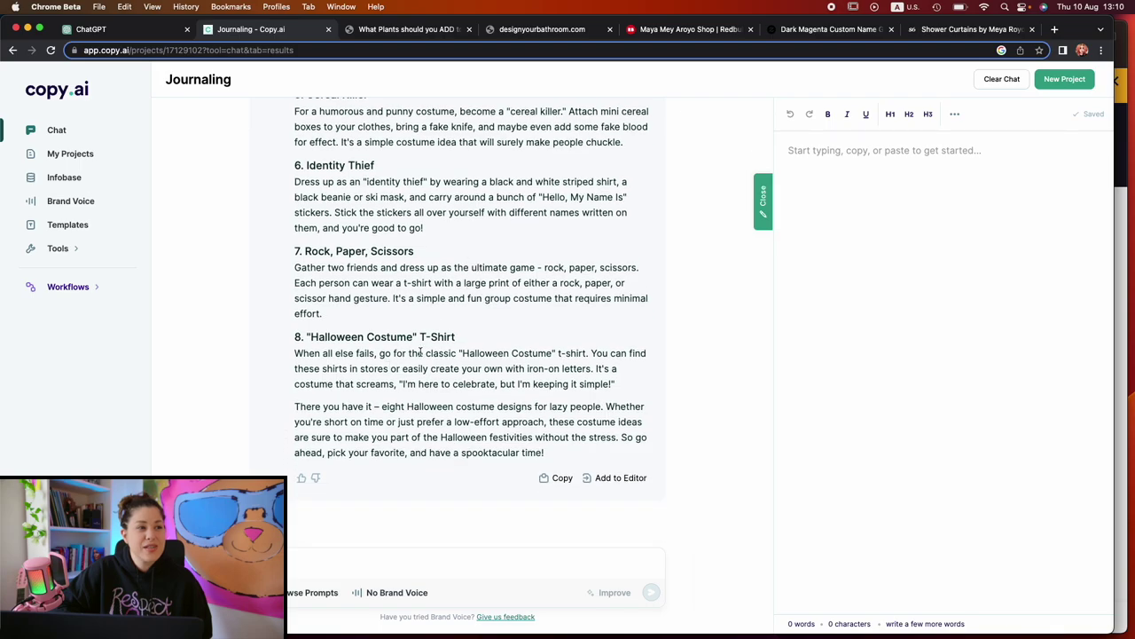
{"action": "left_click_drag", "start_coordinate": [550, 455], "coordinate": [296, 319]}
{"action": "scroll", "coordinate": [393, 406], "scroll_direction": "down", "scroll_amount": 10}
Copy the selected Halloween post and paste it into the empty right-hand editor.
{"action": "key", "text": "super+c"}
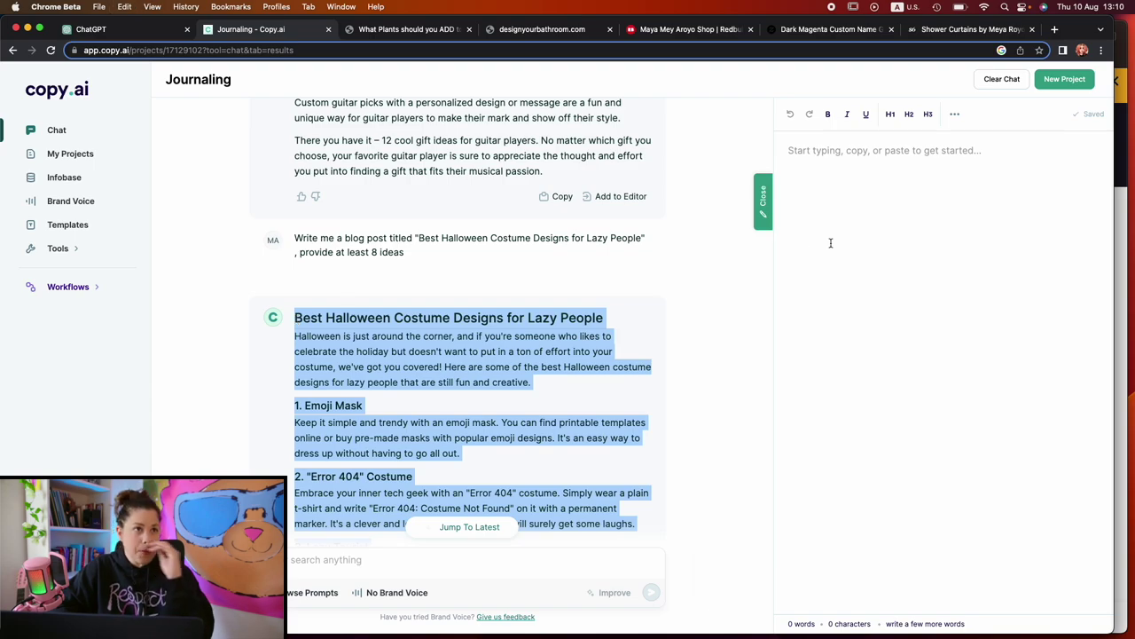
{"action": "left_click", "coordinate": [832, 188]}
{"action": "key", "text": "super+v"}
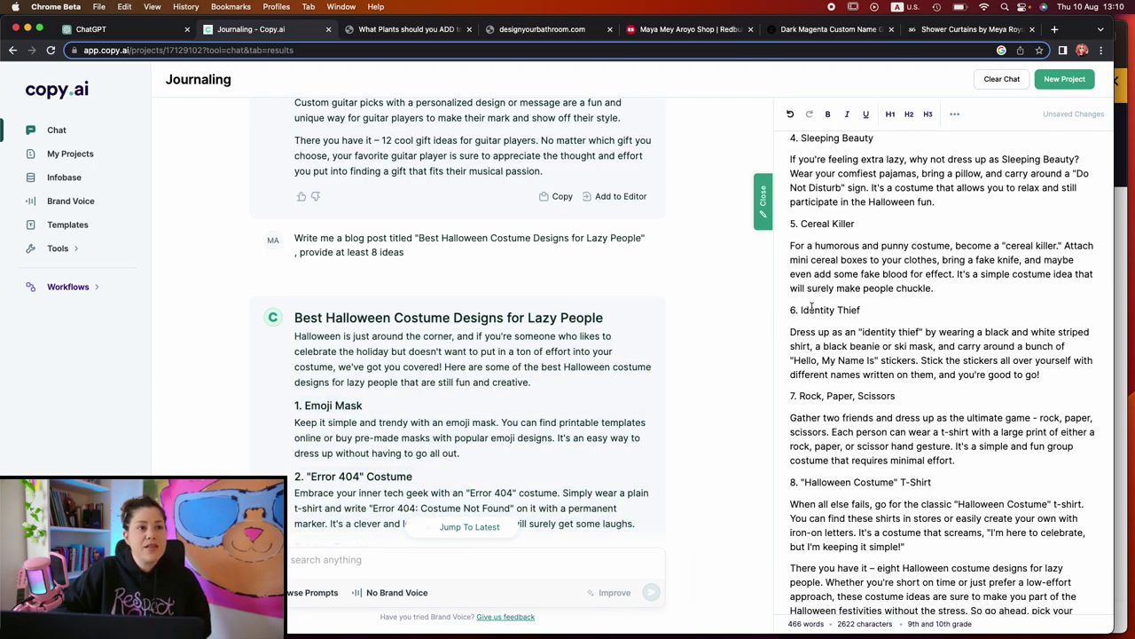
Review the pasted post in the editor and select the Error 404 Costume heading.
{"action": "left_click", "coordinate": [773, 323]}
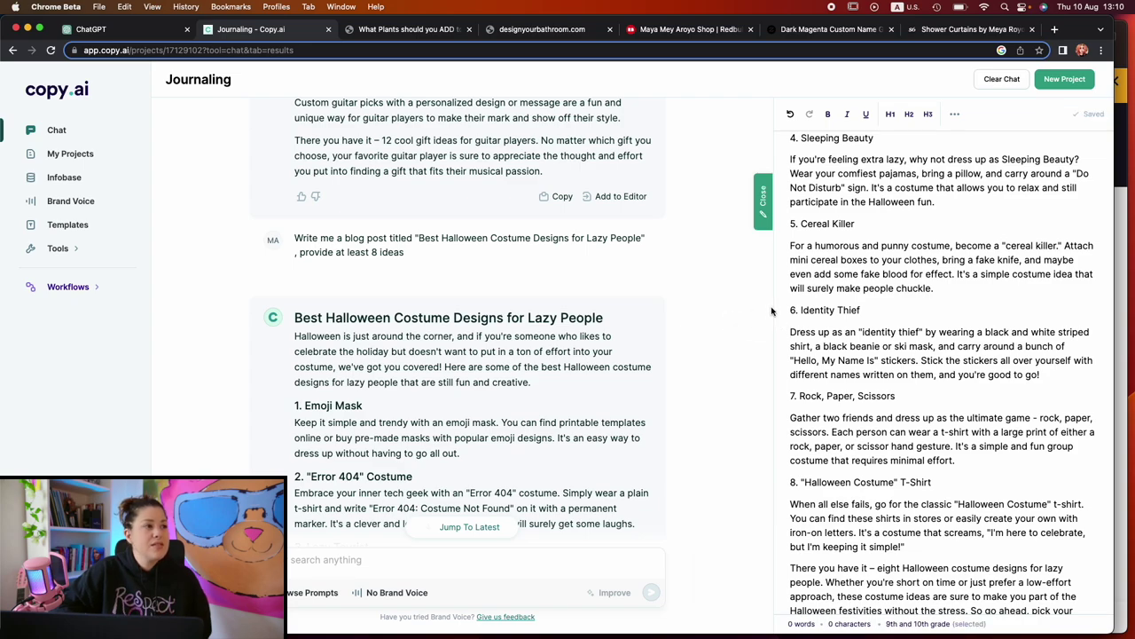
{"action": "scroll", "coordinate": [898, 337], "scroll_direction": "up", "scroll_amount": 5}
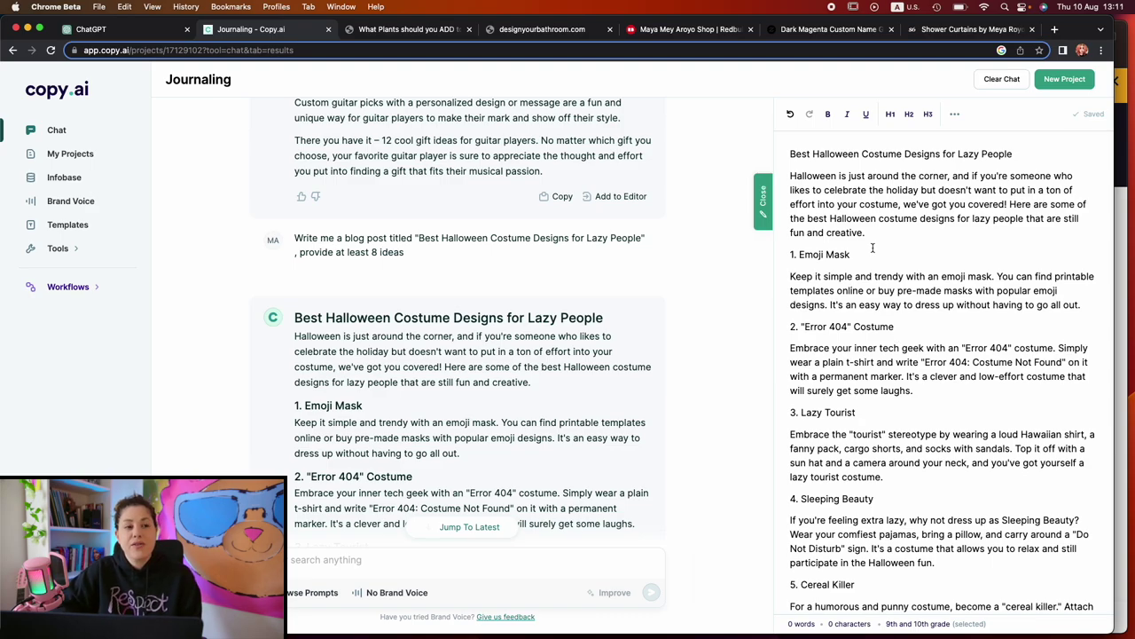
{"action": "scroll", "coordinate": [873, 247], "scroll_direction": "down", "scroll_amount": 3}
{"action": "scroll", "coordinate": [873, 250], "scroll_direction": "down", "scroll_amount": 6}
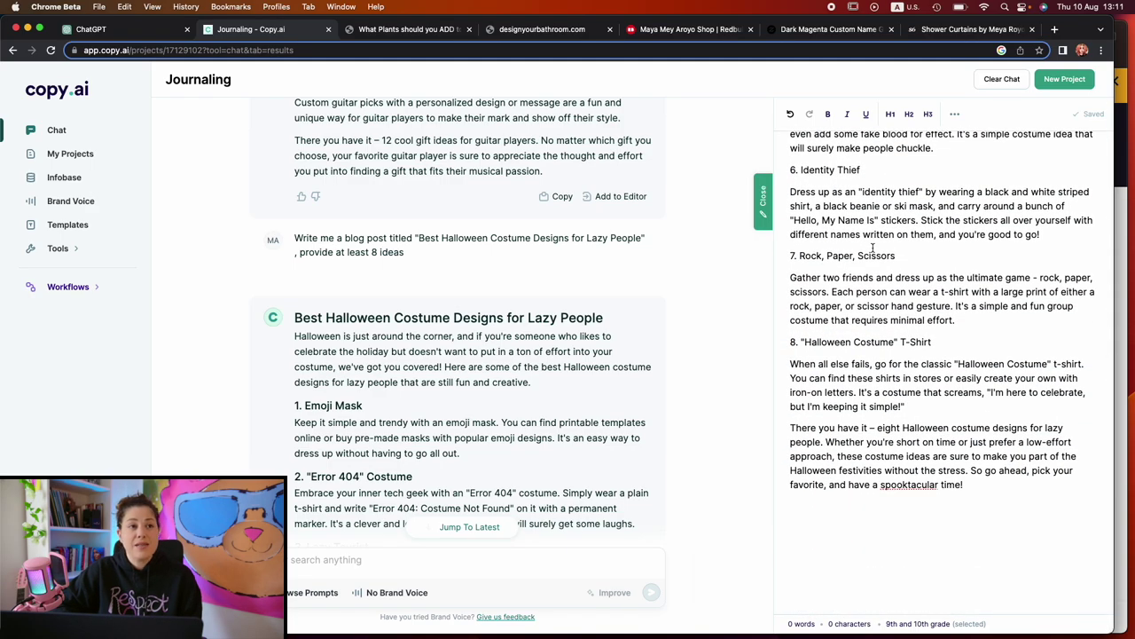
{"action": "scroll", "coordinate": [946, 248], "scroll_direction": "up", "scroll_amount": 8}
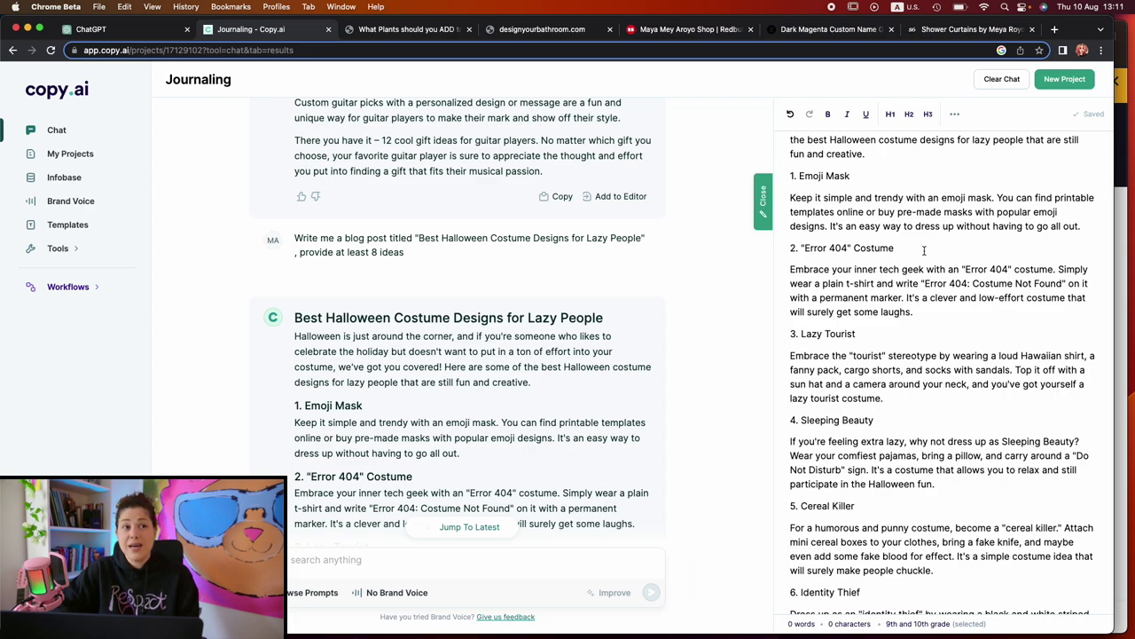
{"action": "left_click_drag", "start_coordinate": [803, 248], "coordinate": [873, 248]}
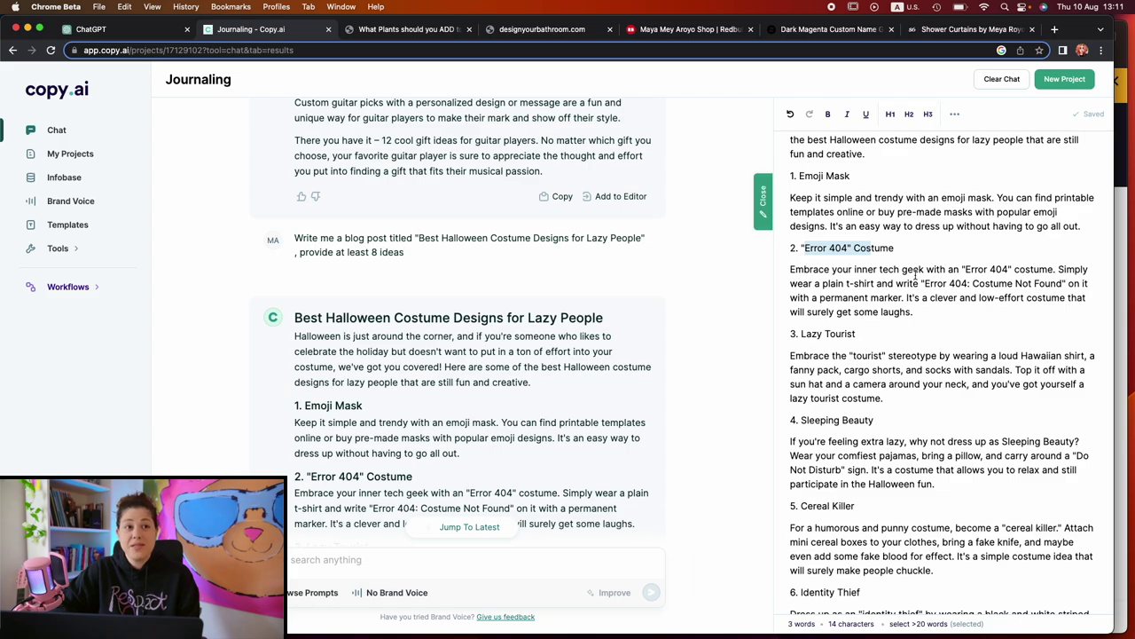
Adjust the spacing after the Error 404 paragraph, keeping a single blank line.
{"action": "left_click_drag", "start_coordinate": [964, 270], "coordinate": [1008, 264]}
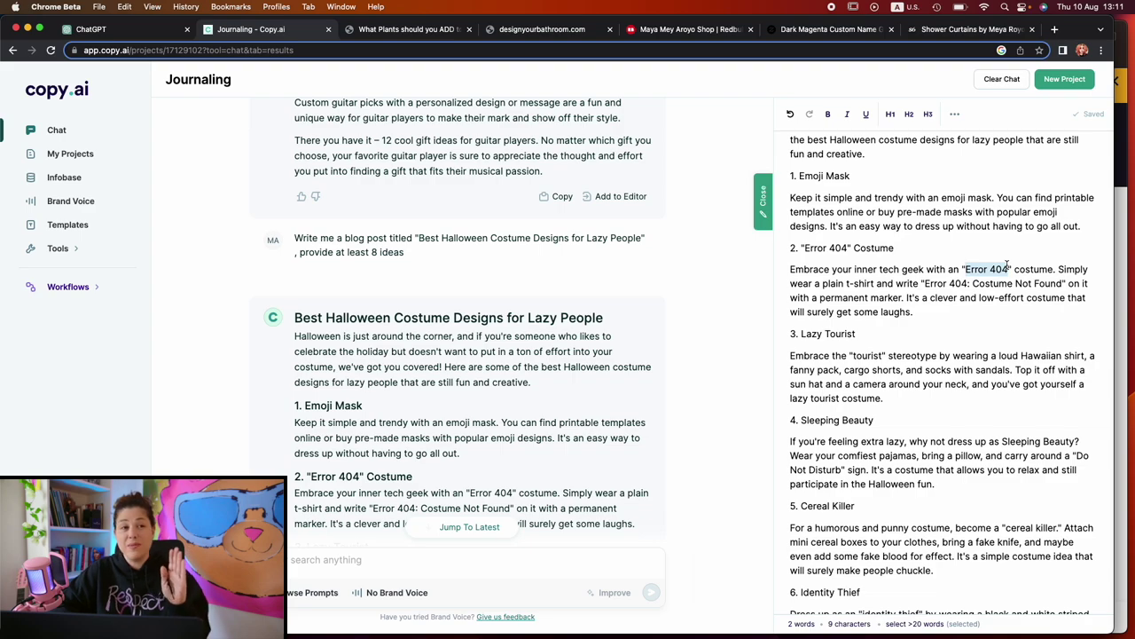
{"action": "left_click", "coordinate": [914, 311]}
{"action": "key", "text": "Return"}
{"action": "key", "text": "Return"}
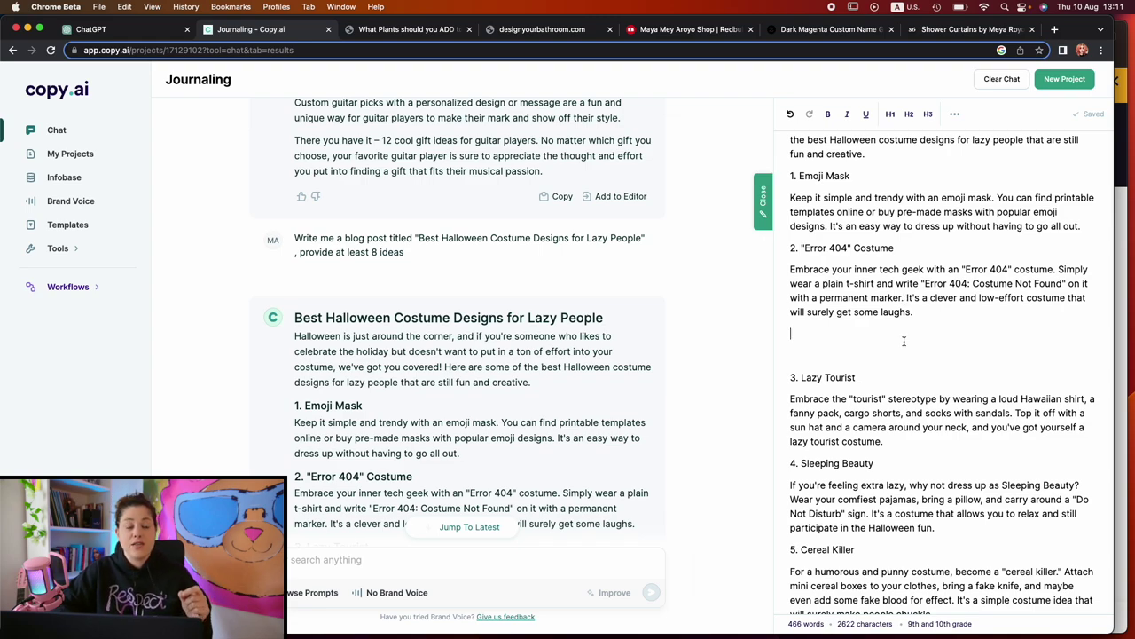
{"action": "key", "text": "BackSpace"}
{"action": "key", "text": "BackSpace"}
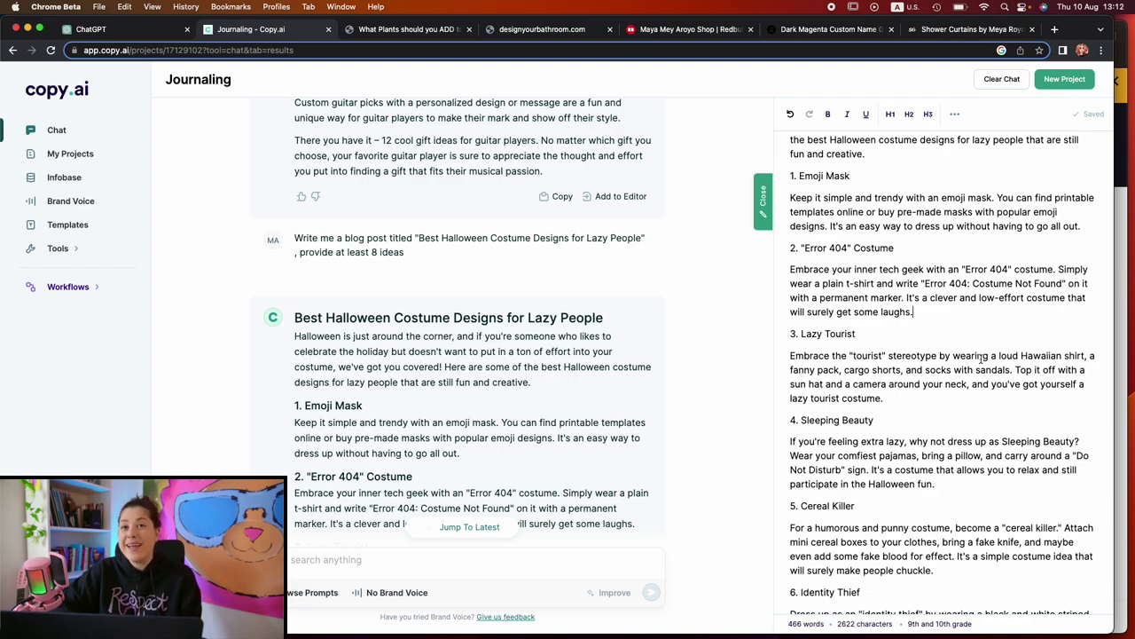
Insert an empty line after item 8's 'Halloween Costume' T-Shirt paragraph.
{"action": "scroll", "coordinate": [976, 390], "scroll_direction": "down", "scroll_amount": 3}
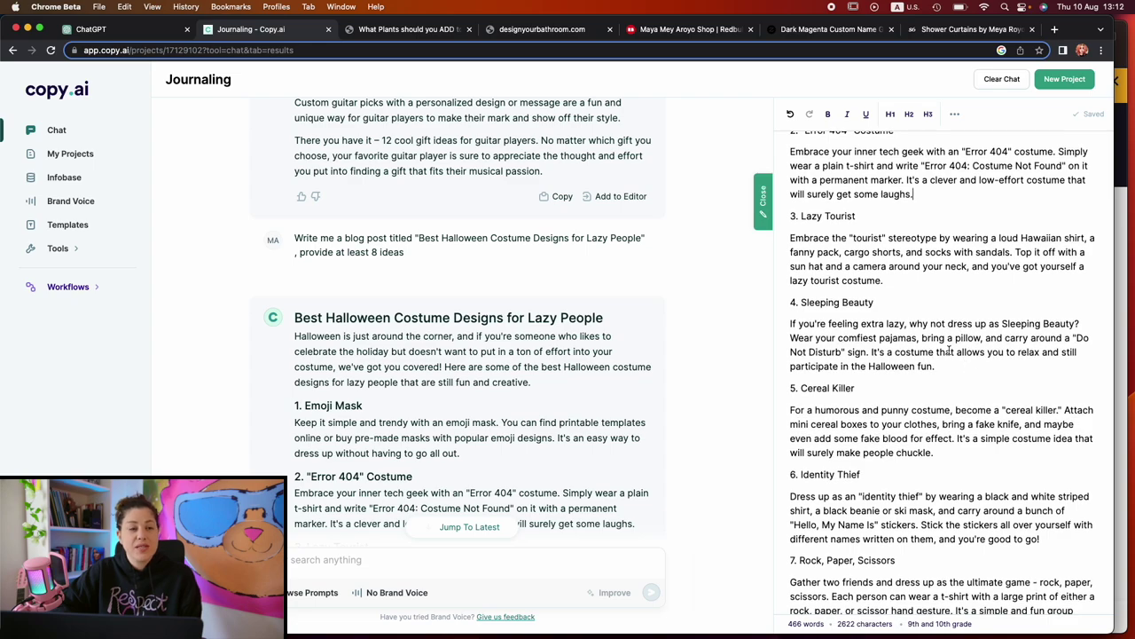
{"action": "scroll", "coordinate": [957, 352], "scroll_direction": "down", "scroll_amount": 1}
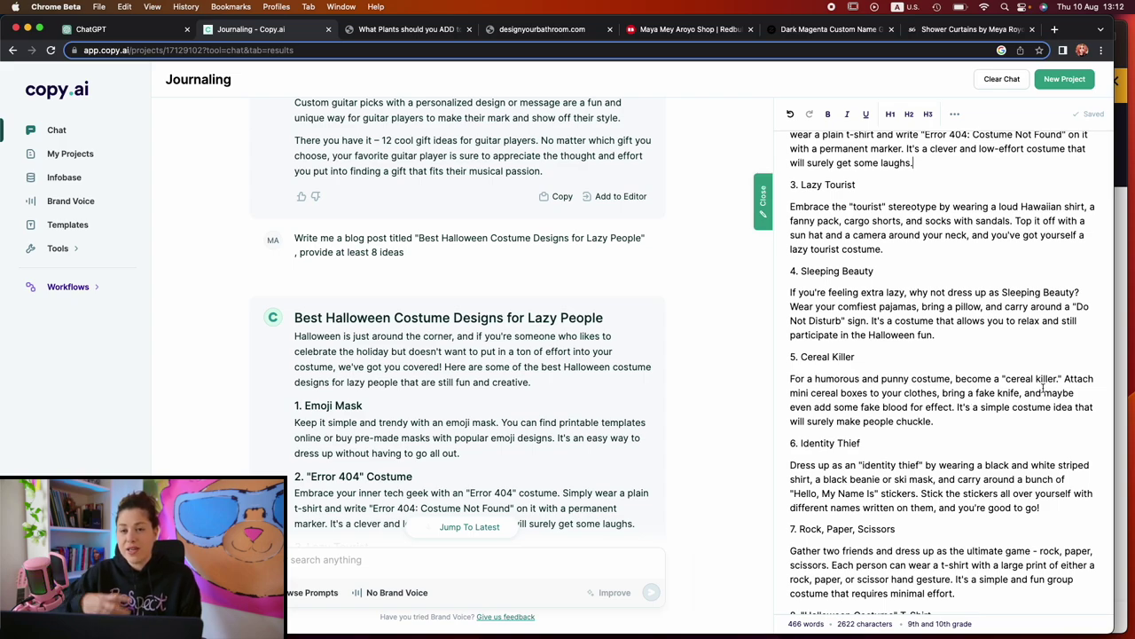
{"action": "scroll", "coordinate": [1020, 372], "scroll_direction": "down", "scroll_amount": 4}
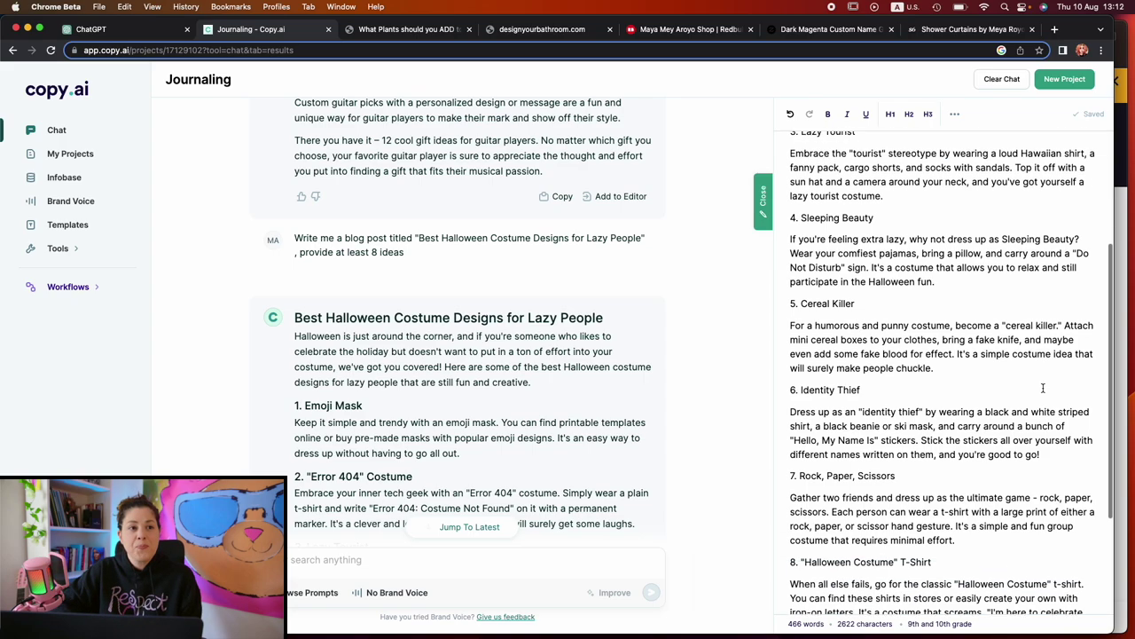
{"action": "scroll", "coordinate": [949, 323], "scroll_direction": "down", "scroll_amount": 4}
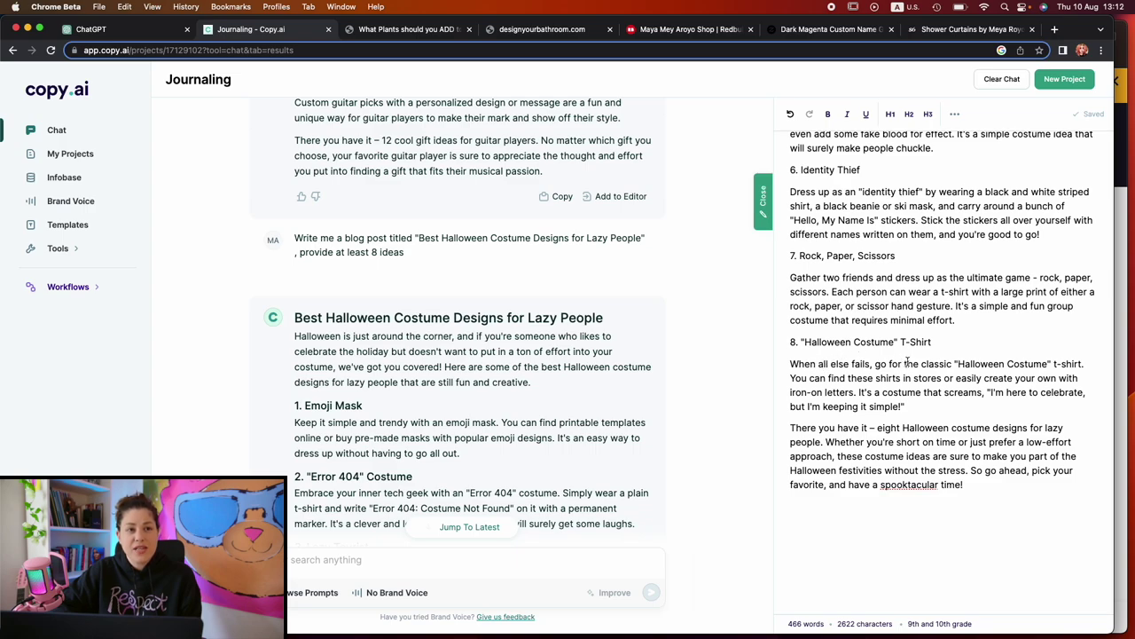
{"action": "left_click", "coordinate": [920, 406]}
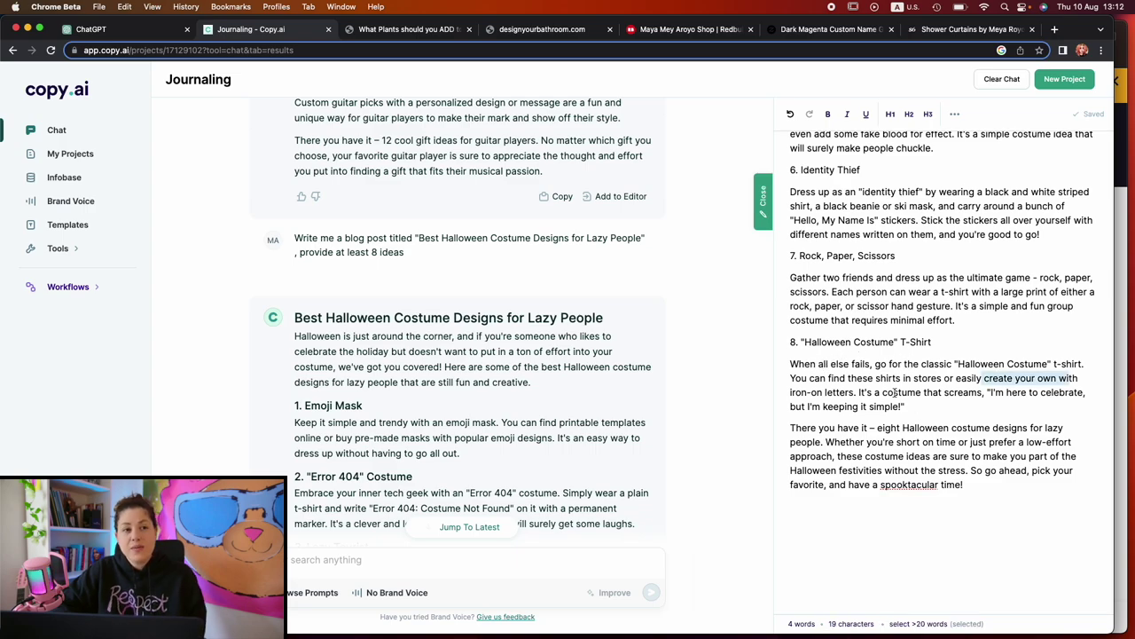
{"action": "key", "text": "Return"}
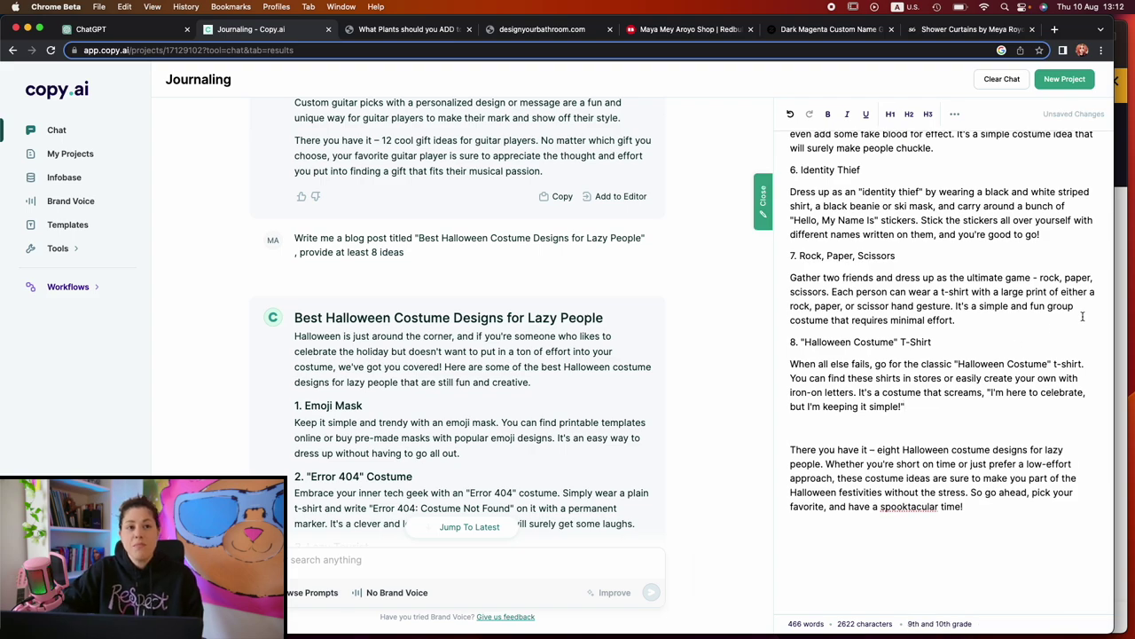
{"action": "key", "text": "super+Tab"}
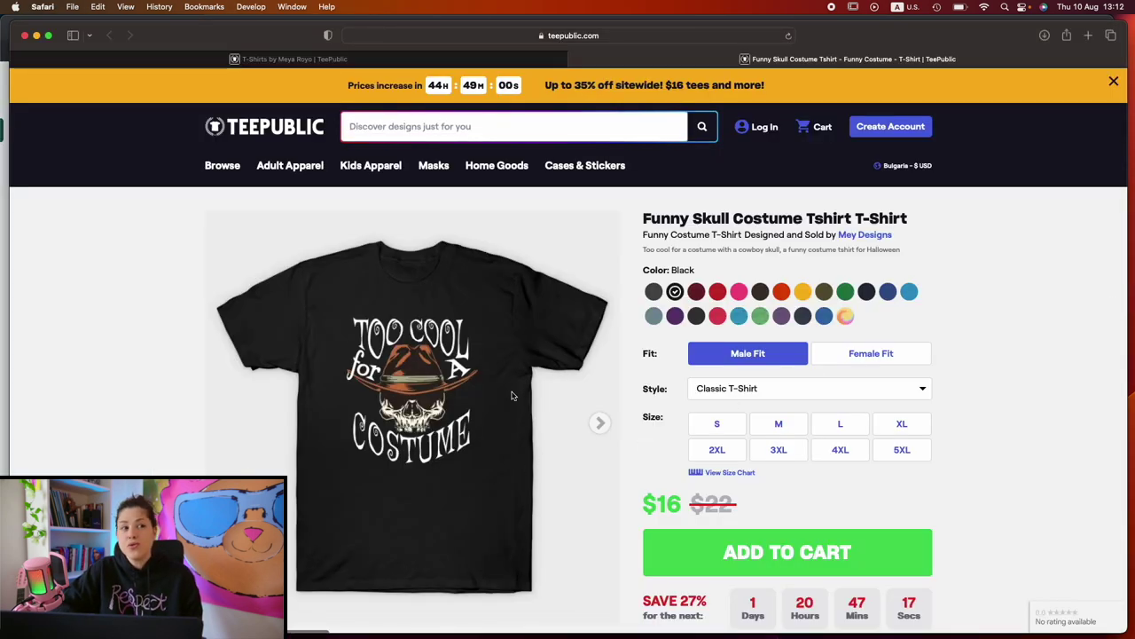
{"action": "mouse_move", "coordinate": [449, 620]}
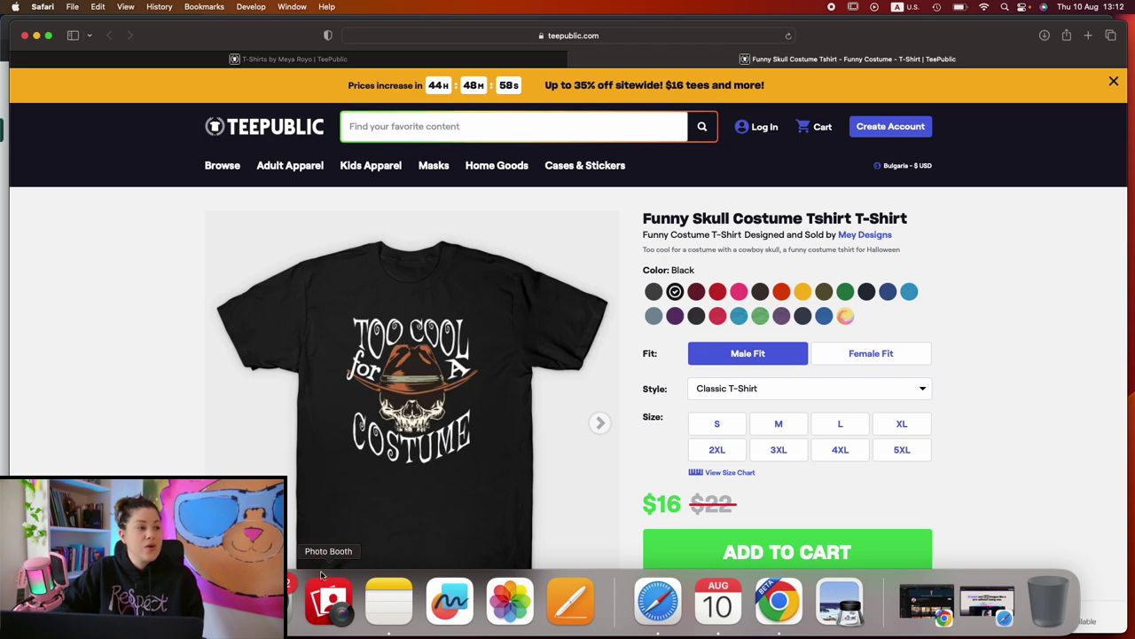
{"action": "left_click", "coordinate": [4, 229]}
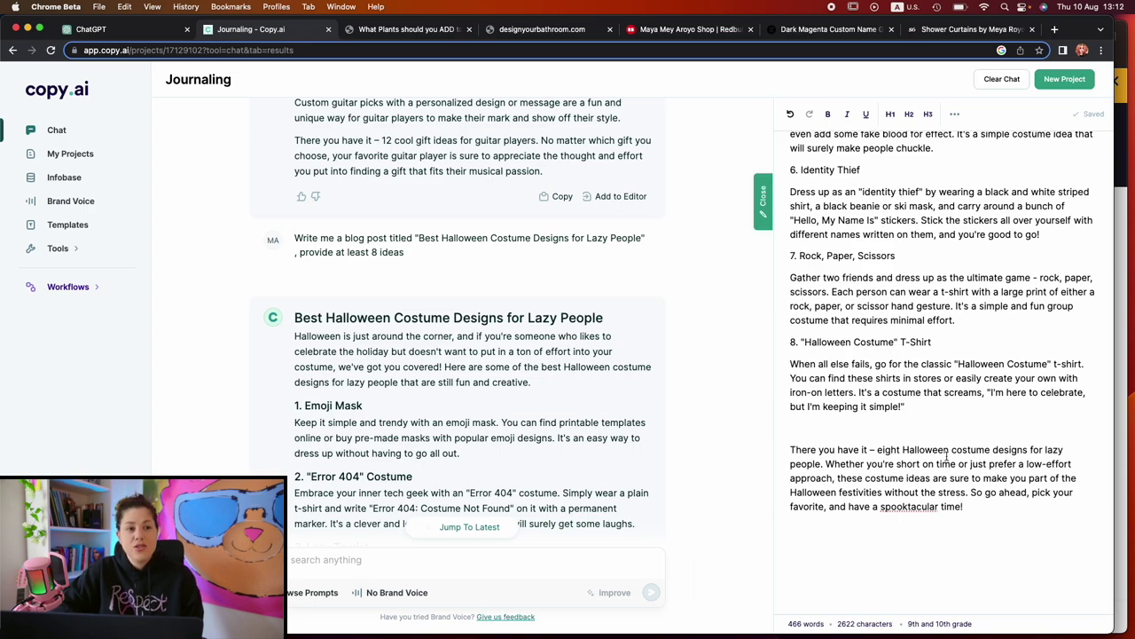
Replace item 8's 'When all else fails' paragraph with the pasted too-cool-for-a-costume text.
{"action": "left_click_drag", "start_coordinate": [921, 418], "coordinate": [790, 362]}
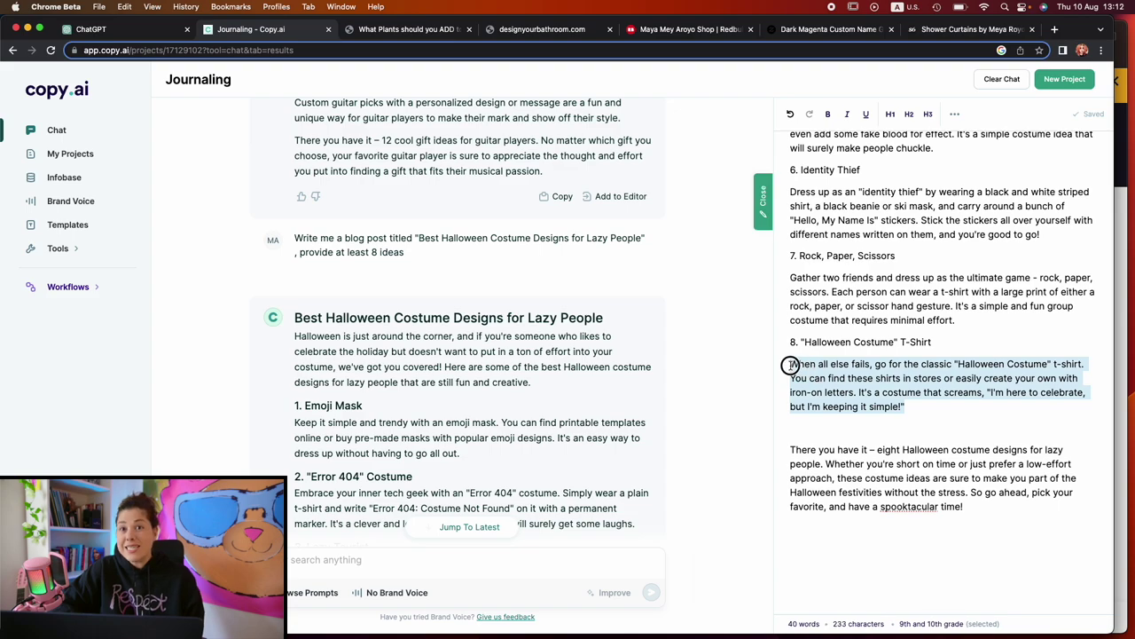
{"action": "key", "text": "BackSpace"}
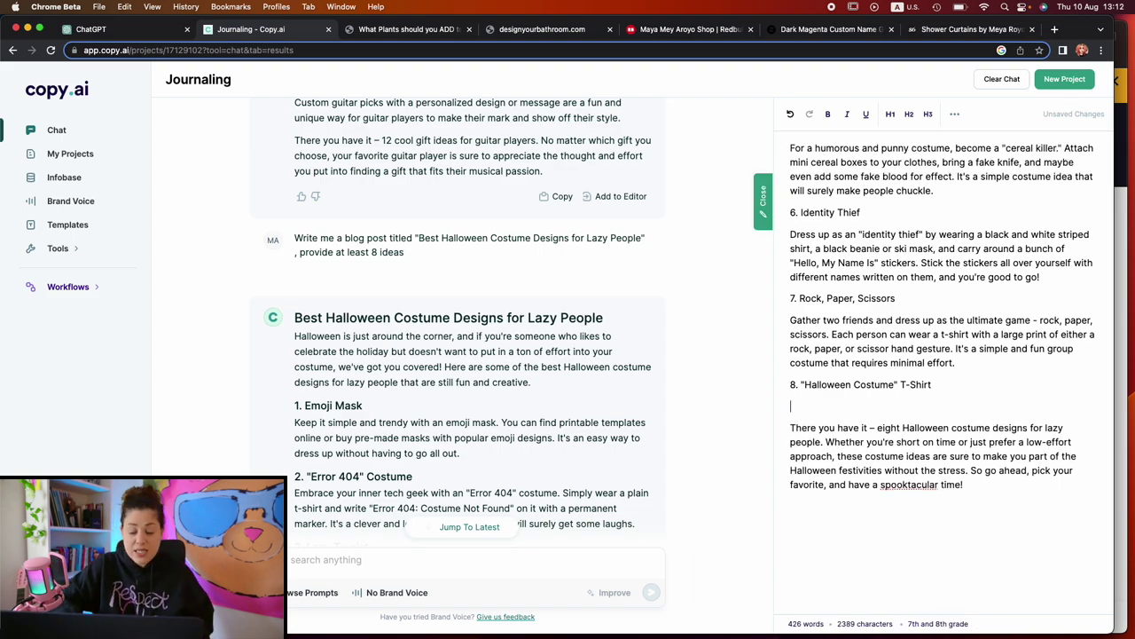
{"action": "type", "text": "While a lot of people might call you lazy, we know the truth... You're simply too cool for a costume..."}
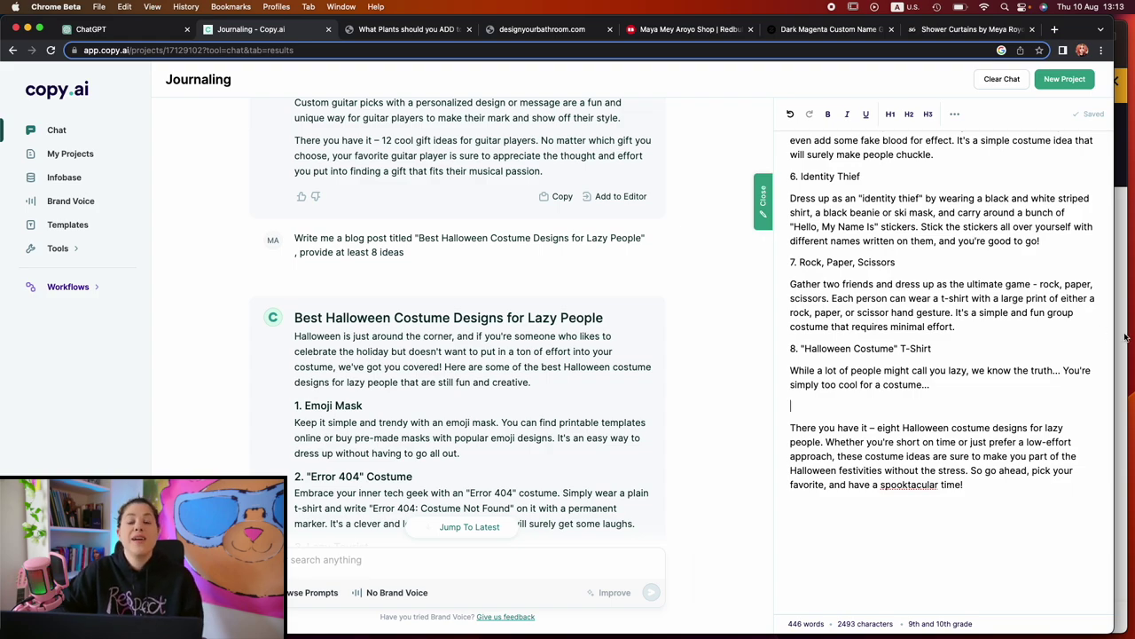
Compare against the skull costume shirt in Safari, then recheck the 446-word article.
{"action": "key", "text": "super+Tab"}
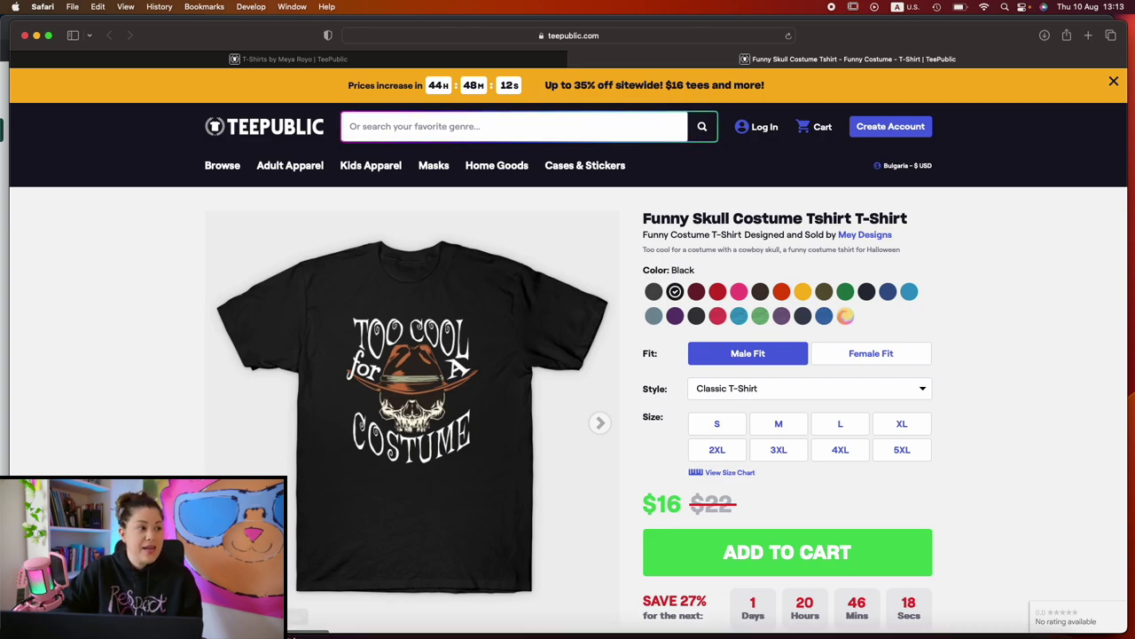
{"action": "key", "text": "super+Tab"}
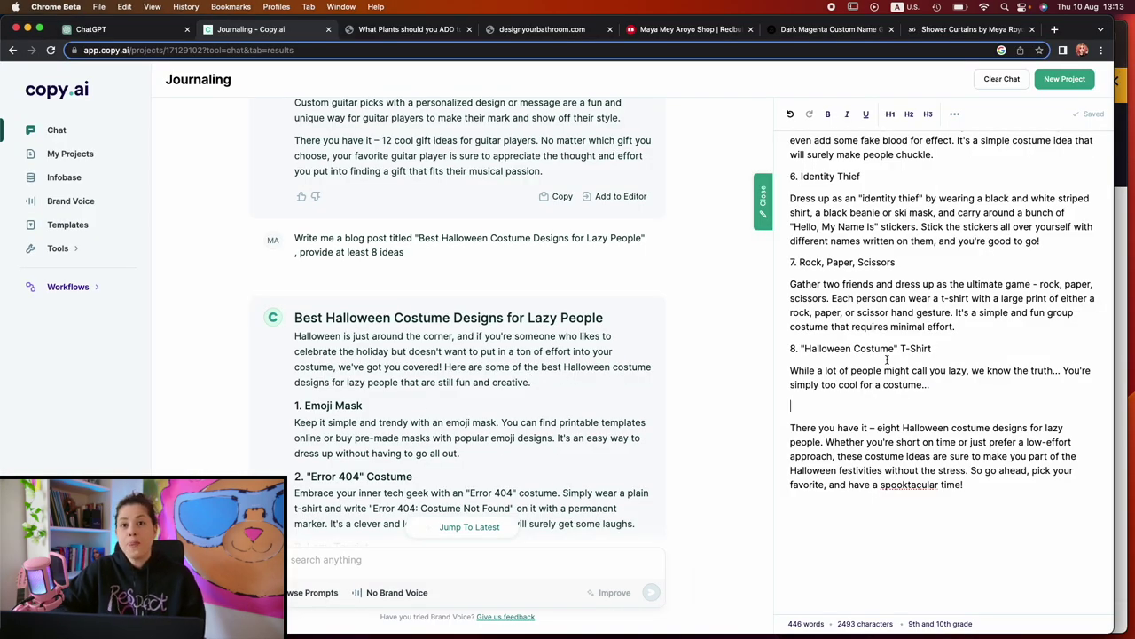
{"action": "scroll", "coordinate": [888, 361], "scroll_direction": "up", "scroll_amount": 10}
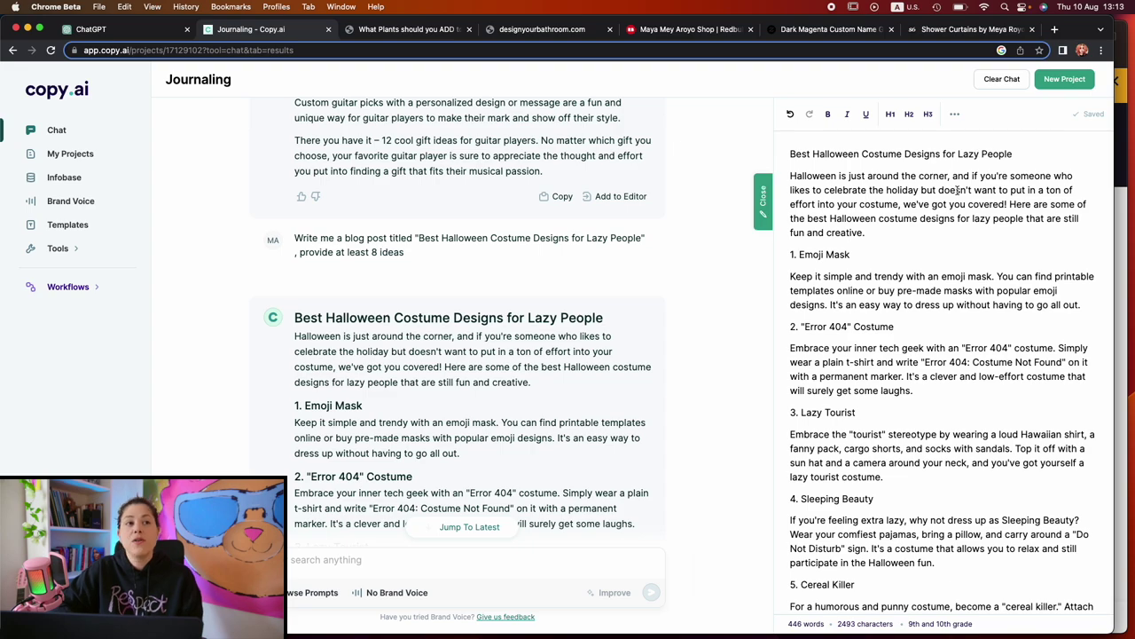
{"action": "scroll", "coordinate": [957, 190], "scroll_direction": "down", "scroll_amount": 10}
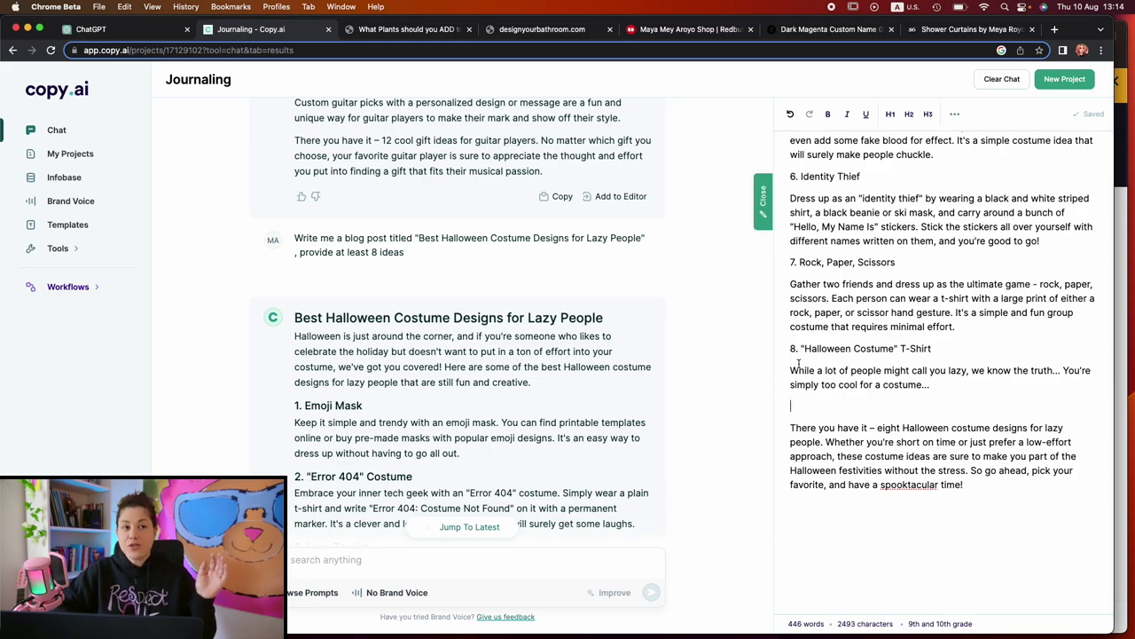
Find the guitar gift ideas response and select item 9's Guitar Wall Art paragraph.
{"action": "scroll", "coordinate": [576, 313], "scroll_direction": "up", "scroll_amount": 10}
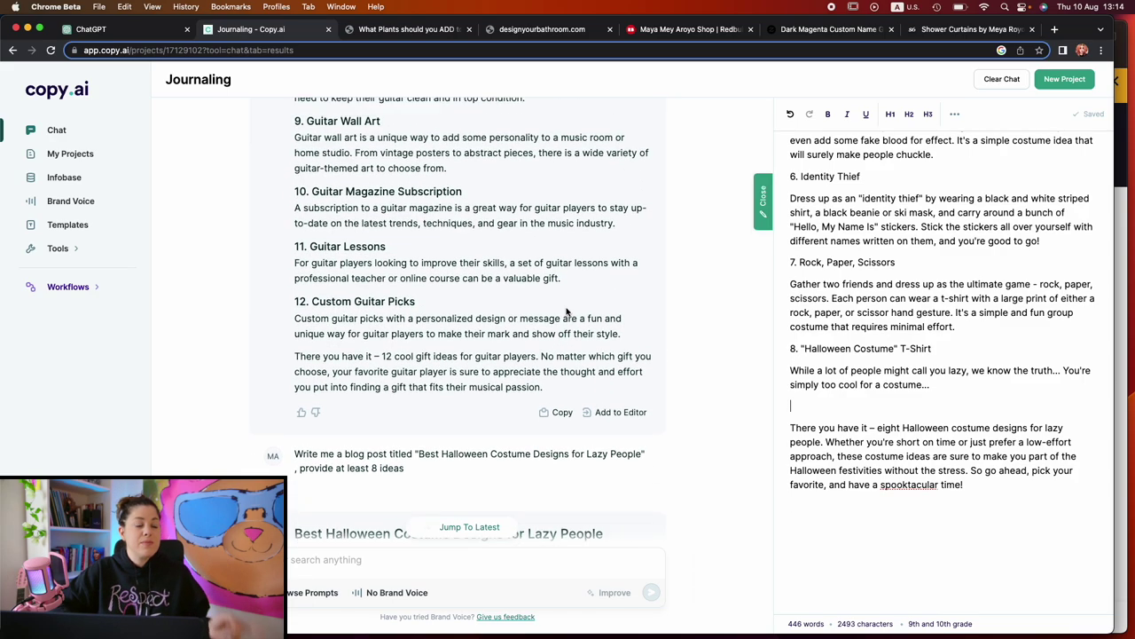
{"action": "scroll", "coordinate": [567, 312], "scroll_direction": "up", "scroll_amount": 5}
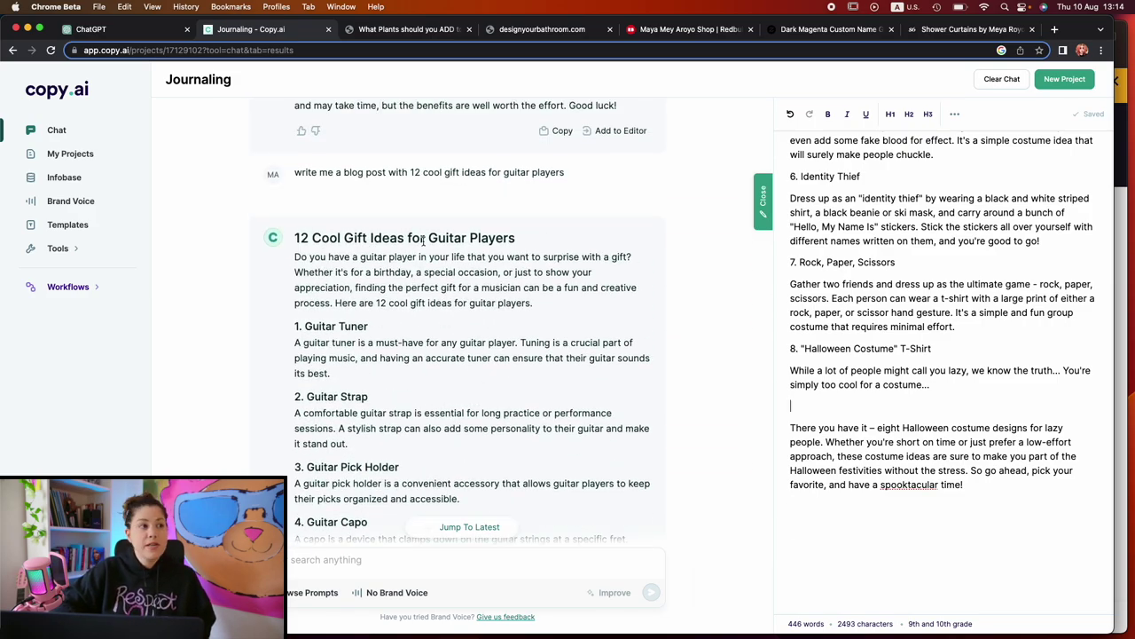
{"action": "scroll", "coordinate": [384, 234], "scroll_direction": "down", "scroll_amount": 2}
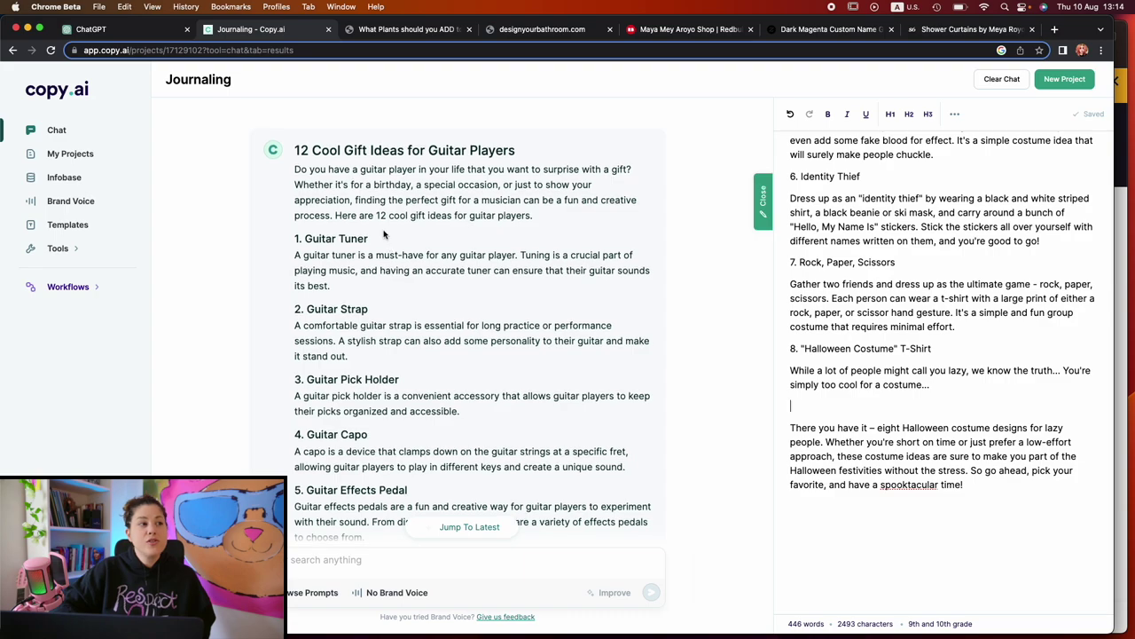
{"action": "scroll", "coordinate": [384, 234], "scroll_direction": "down", "scroll_amount": 2}
{"action": "scroll", "coordinate": [425, 227], "scroll_direction": "down", "scroll_amount": 1}
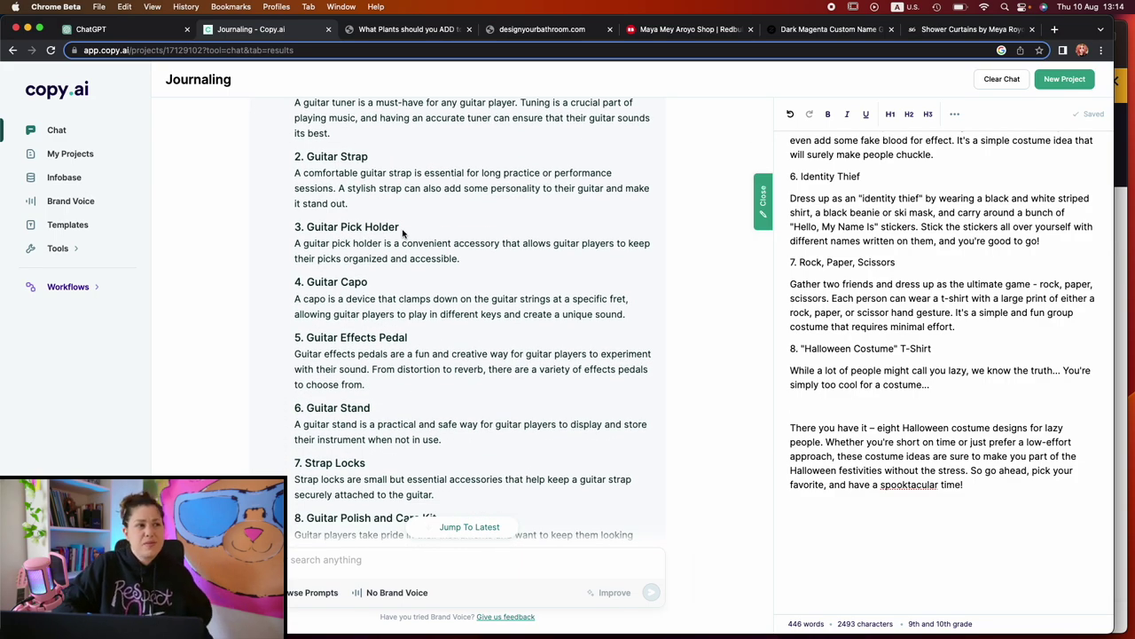
{"action": "scroll", "coordinate": [411, 284], "scroll_direction": "down", "scroll_amount": 1}
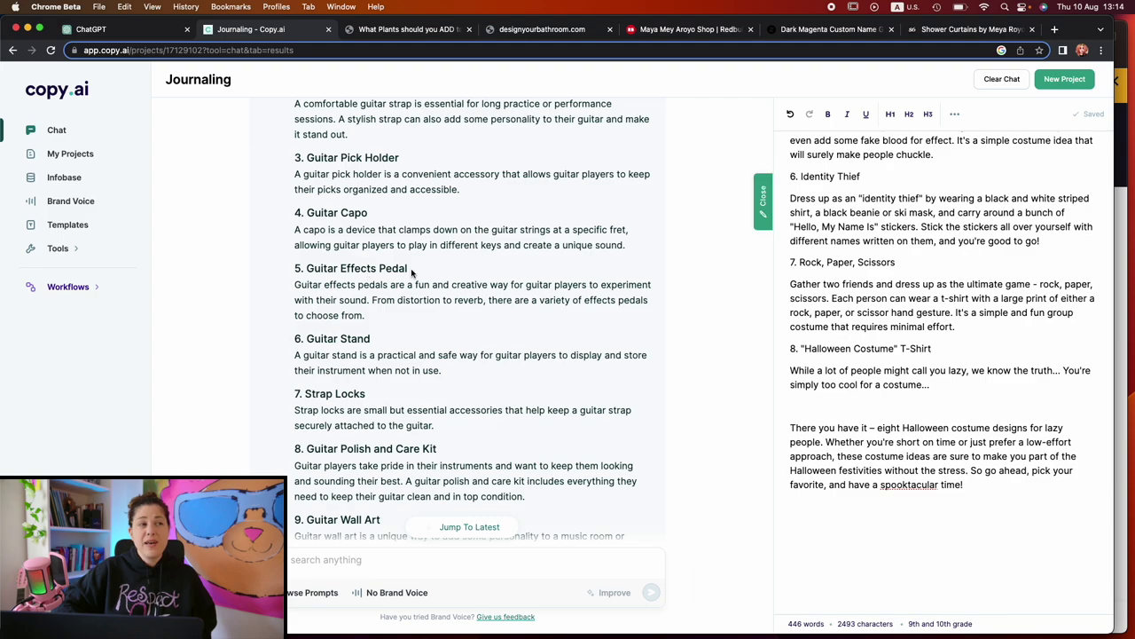
{"action": "scroll", "coordinate": [432, 271], "scroll_direction": "down", "scroll_amount": 3}
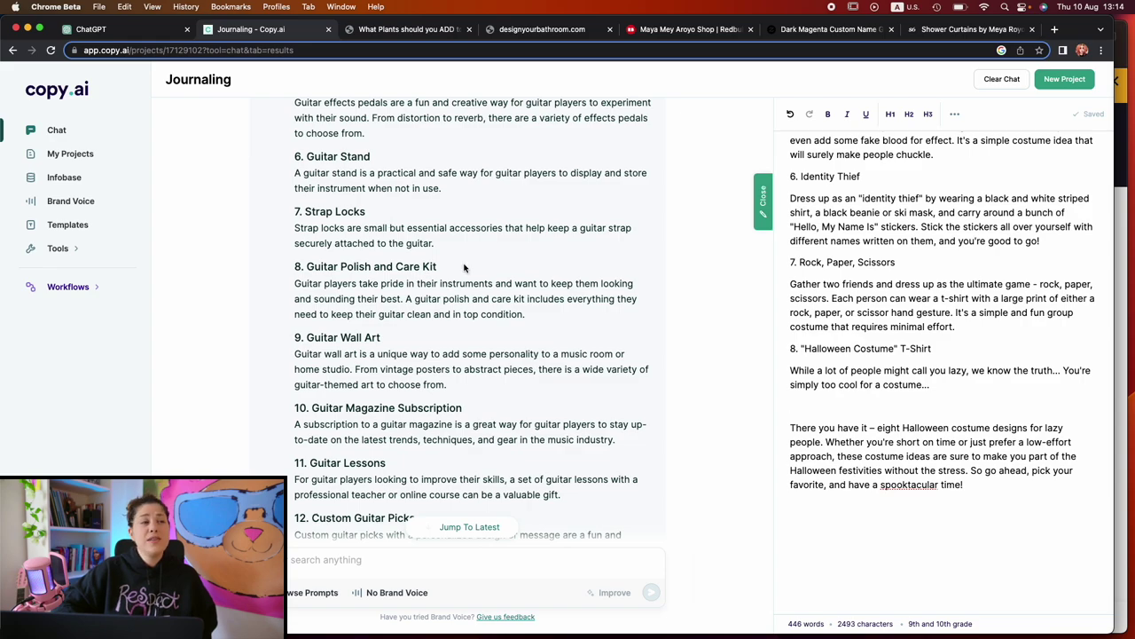
{"action": "scroll", "coordinate": [455, 284], "scroll_direction": "down", "scroll_amount": 1}
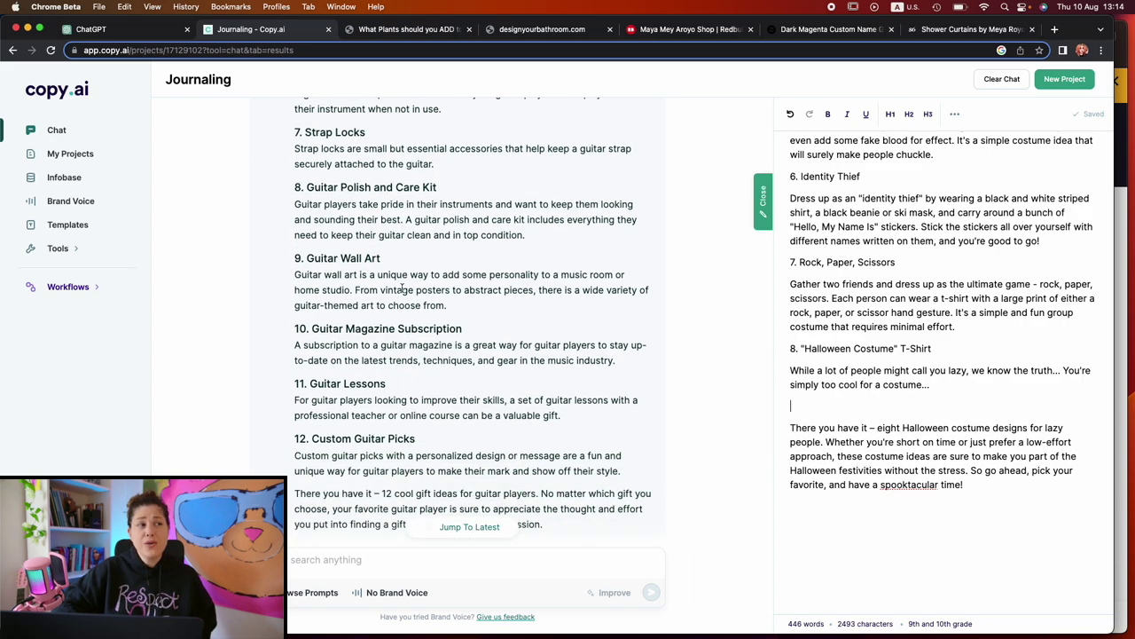
{"action": "left_click_drag", "start_coordinate": [456, 305], "coordinate": [294, 277]}
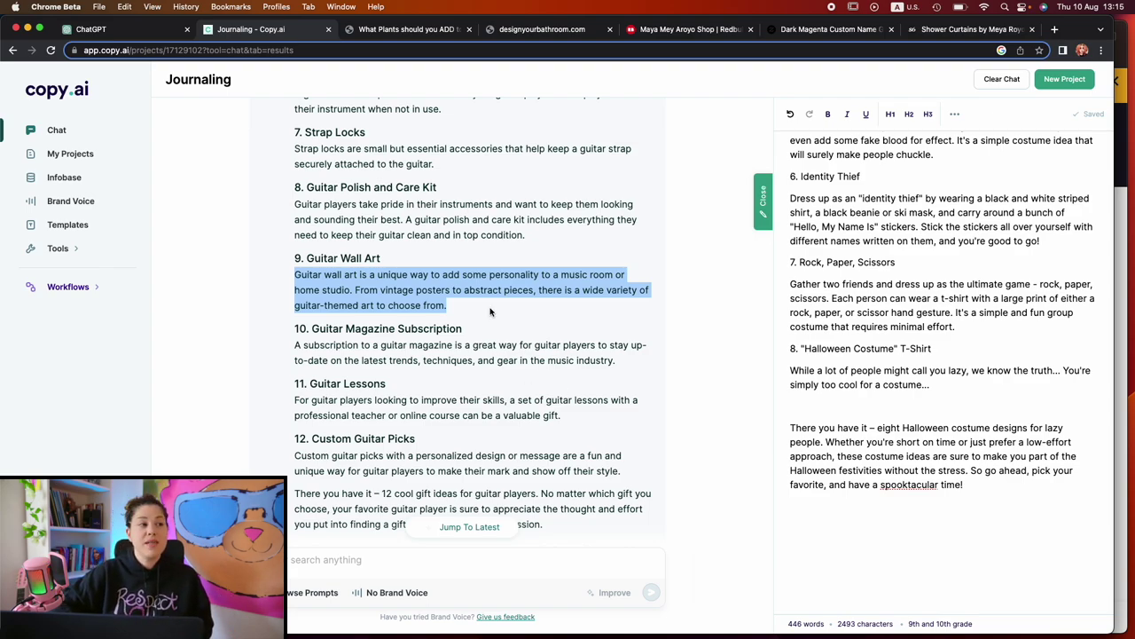
Open the shirt designer's TeePublic storefront and browse its Sound & Music guitar designs.
{"action": "scroll", "coordinate": [476, 371], "scroll_direction": "down", "scroll_amount": 1}
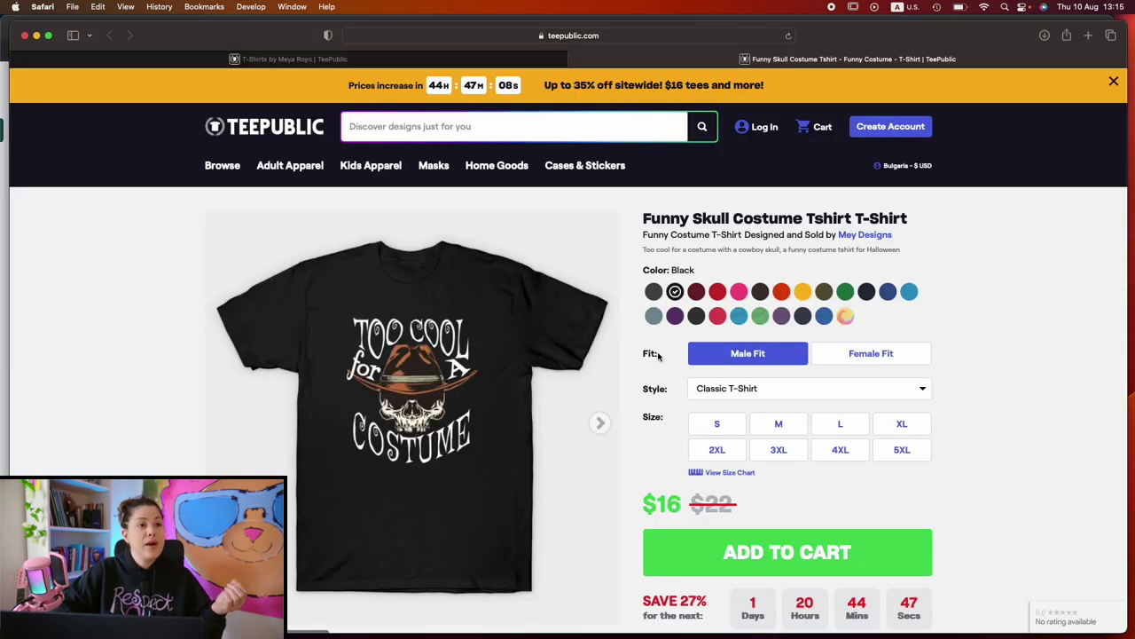
{"action": "left_click", "coordinate": [866, 236]}
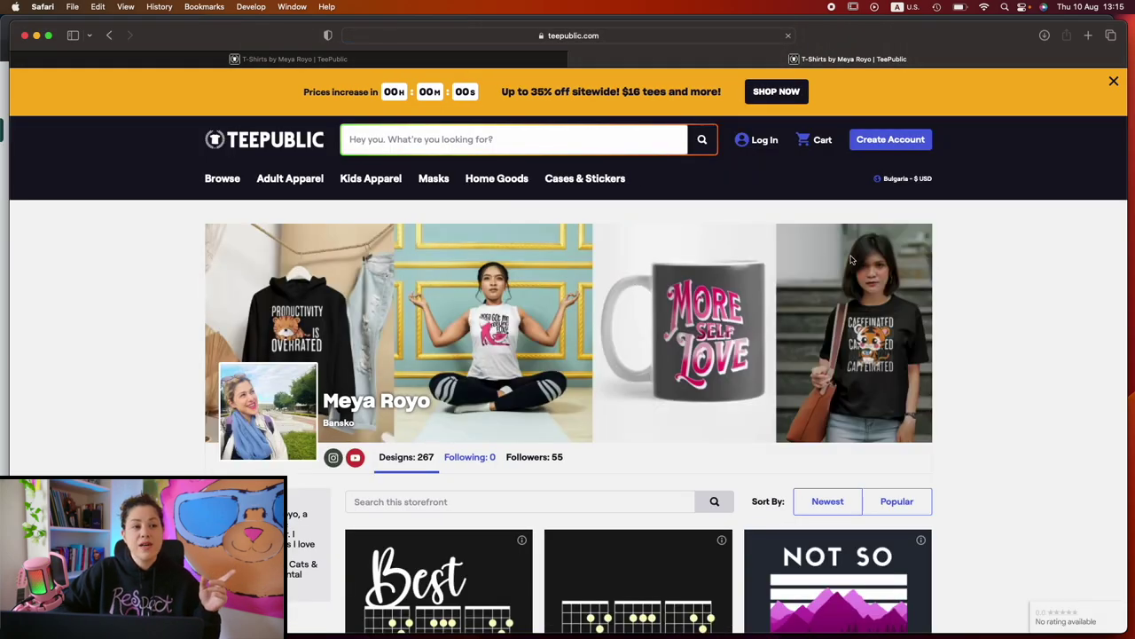
{"action": "scroll", "coordinate": [850, 259], "scroll_direction": "down", "scroll_amount": 7}
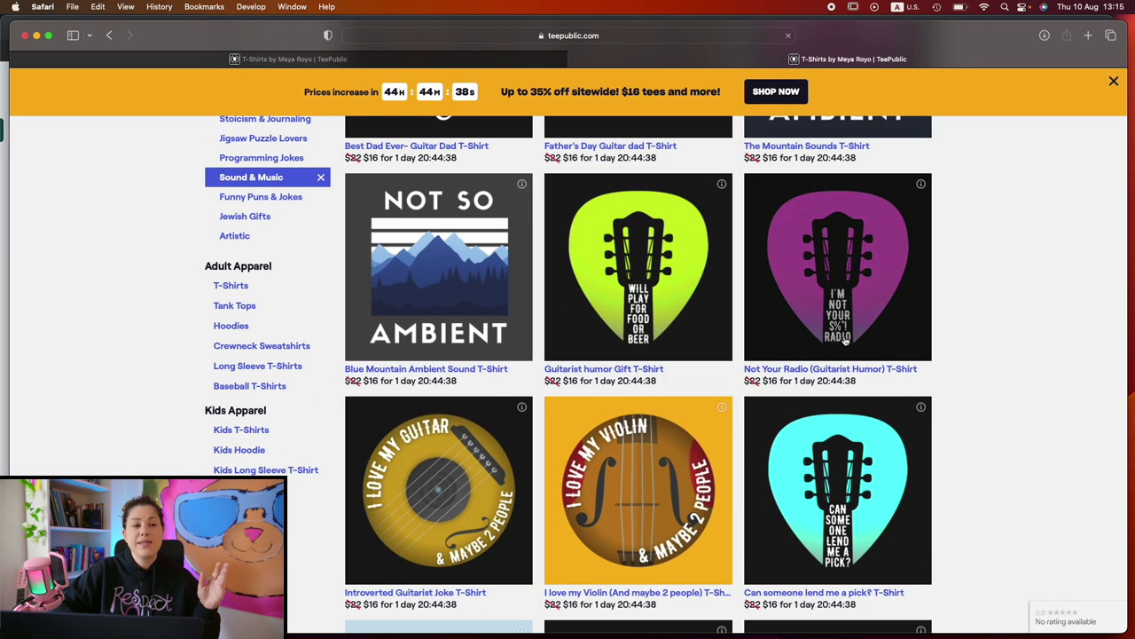
{"action": "scroll", "coordinate": [845, 344], "scroll_direction": "down", "scroll_amount": 10}
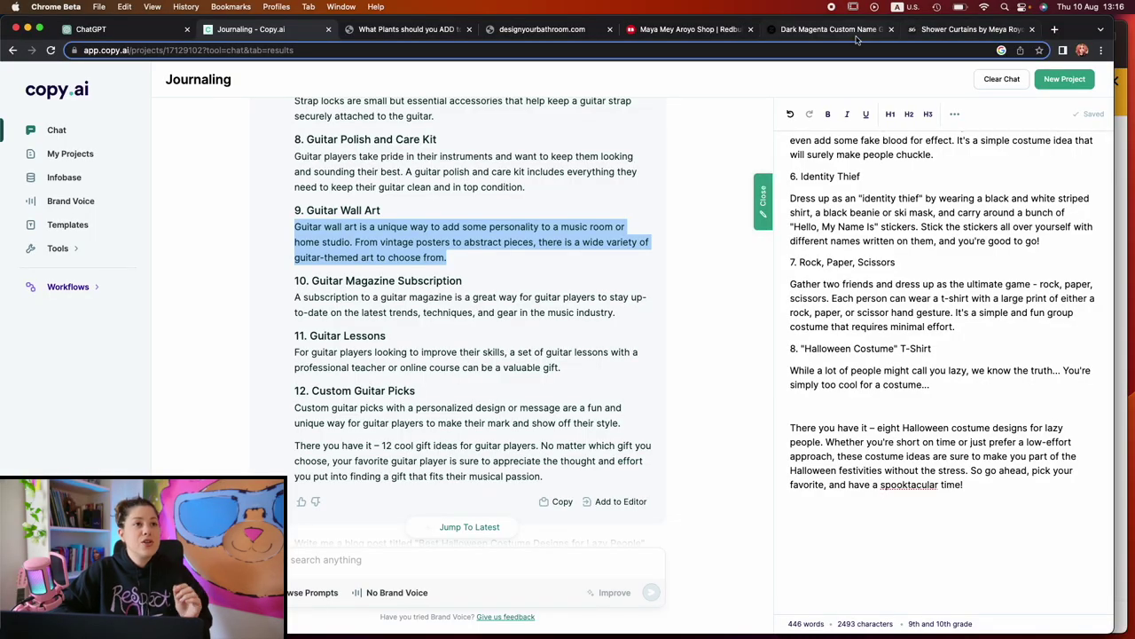
View Zazzle's Dark Magenta Custom Name Gratitude Journal, then bring up the empty ChatGPT chat.
{"action": "left_click", "coordinate": [818, 29]}
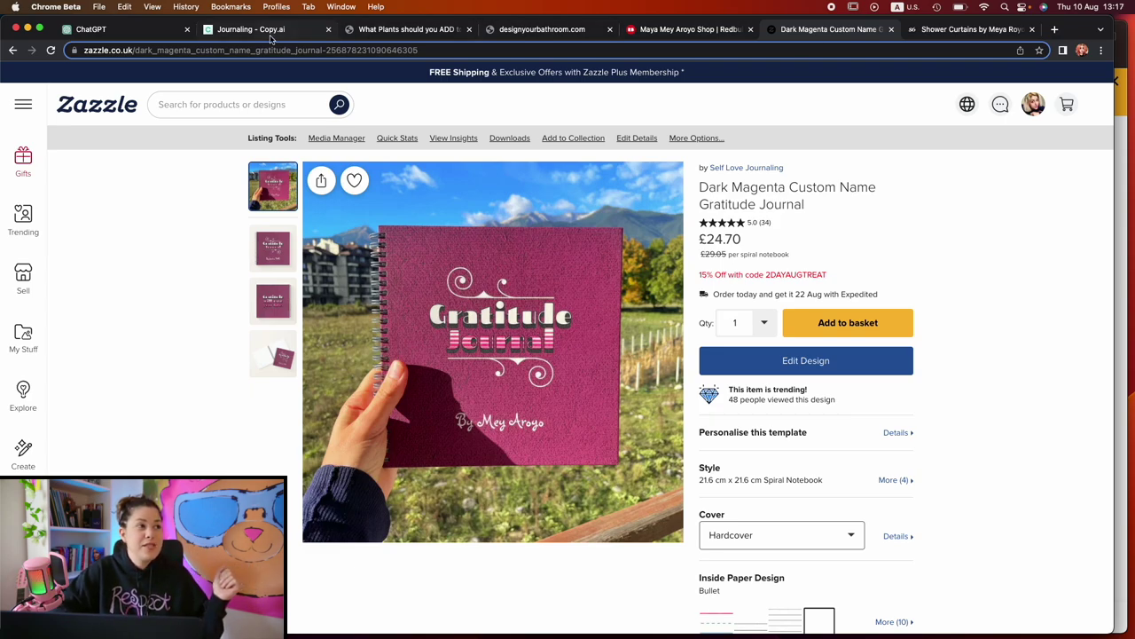
{"action": "left_click", "coordinate": [104, 33]}
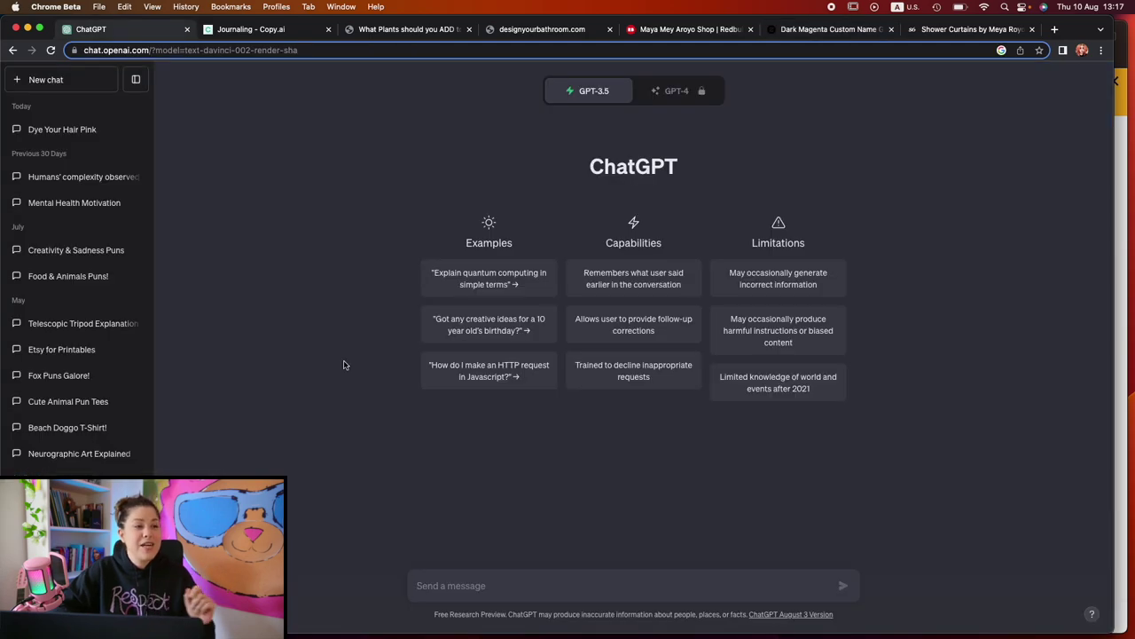
Paste and send the prompt for 'The Importance of Gratitude' blog post with 16 journaling prompts.
{"action": "type", "text": "WRITE"}
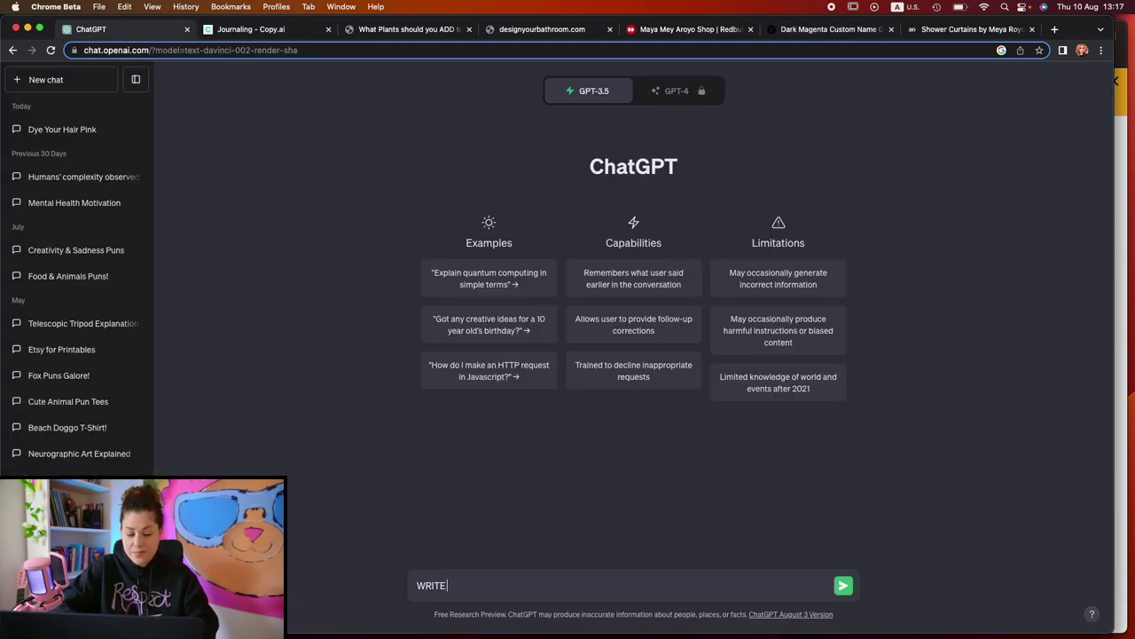
{"action": "key", "text": "super+a"}
{"action": "type", "text": "Write me a blog post titled \"The importance of Gratitude\" - talking about why it is important to practice gratitude daily, how to be more grateful in your life, and ends with 16 gratitude journaling prompts"}
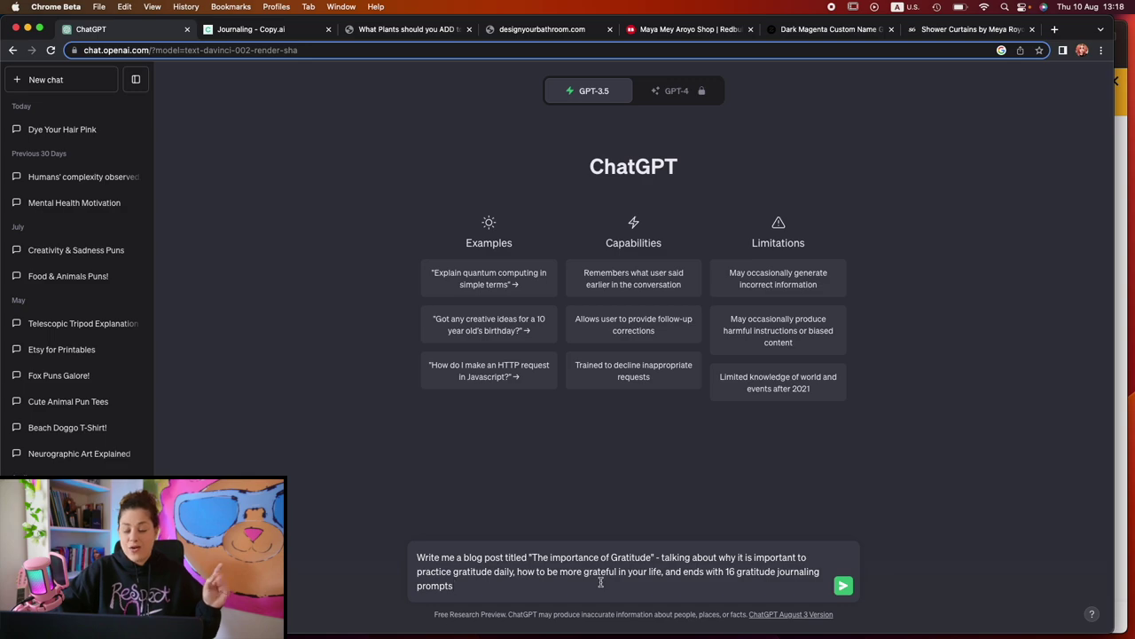
{"action": "key", "text": "Return"}
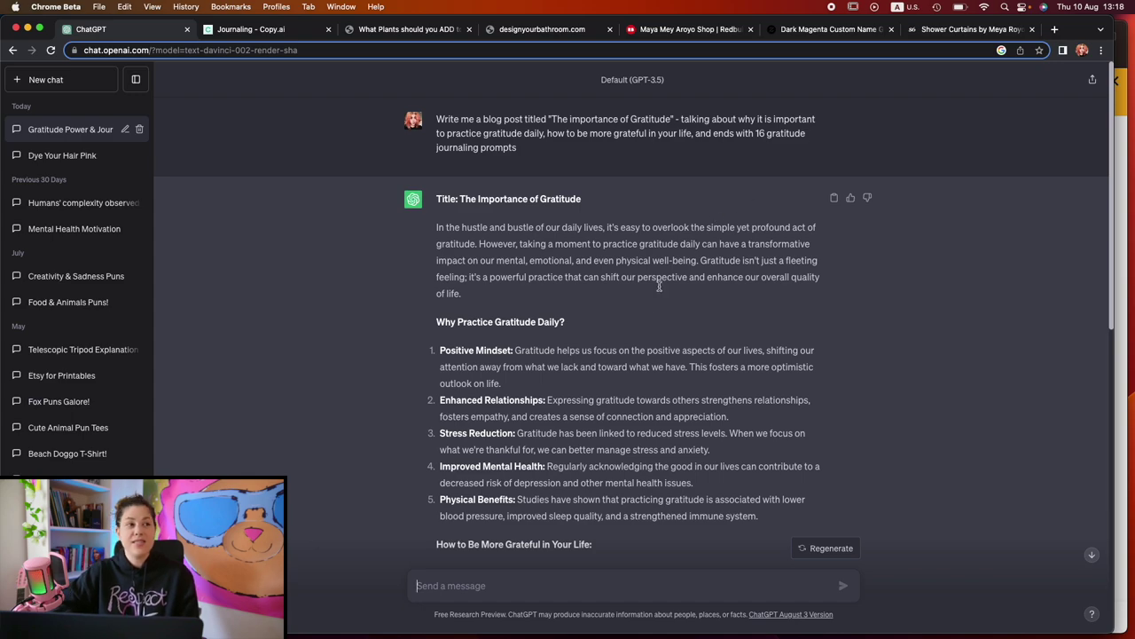
Scroll through ChatGPT's gratitude article to its closing paragraph and back up.
{"action": "scroll", "coordinate": [652, 305], "scroll_direction": "down", "scroll_amount": 2}
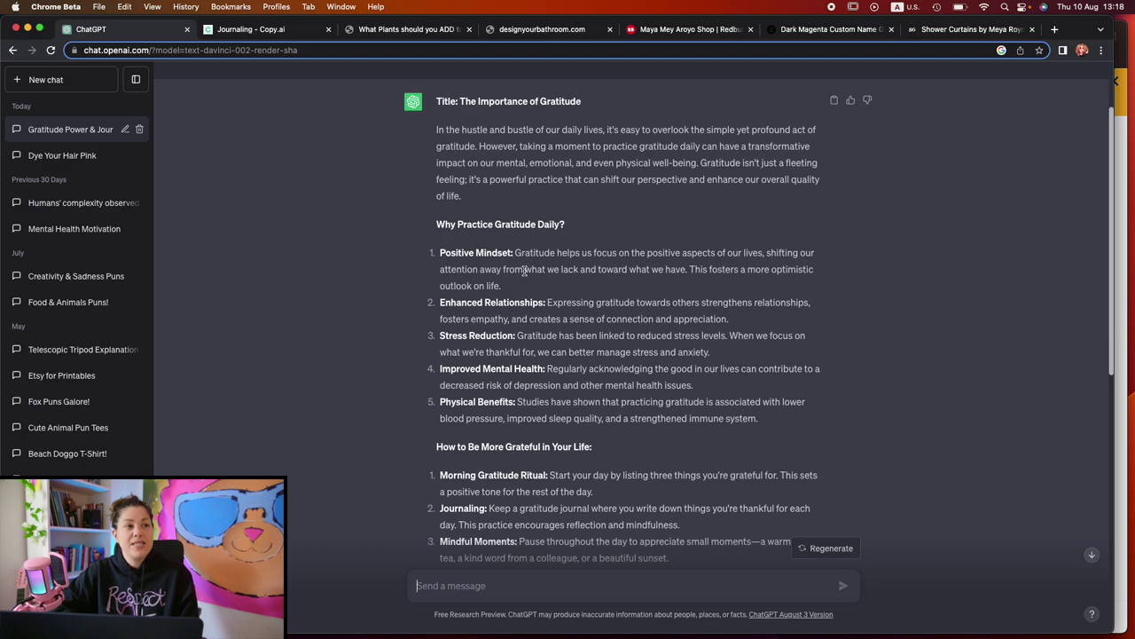
{"action": "scroll", "coordinate": [524, 270], "scroll_direction": "down", "scroll_amount": 2}
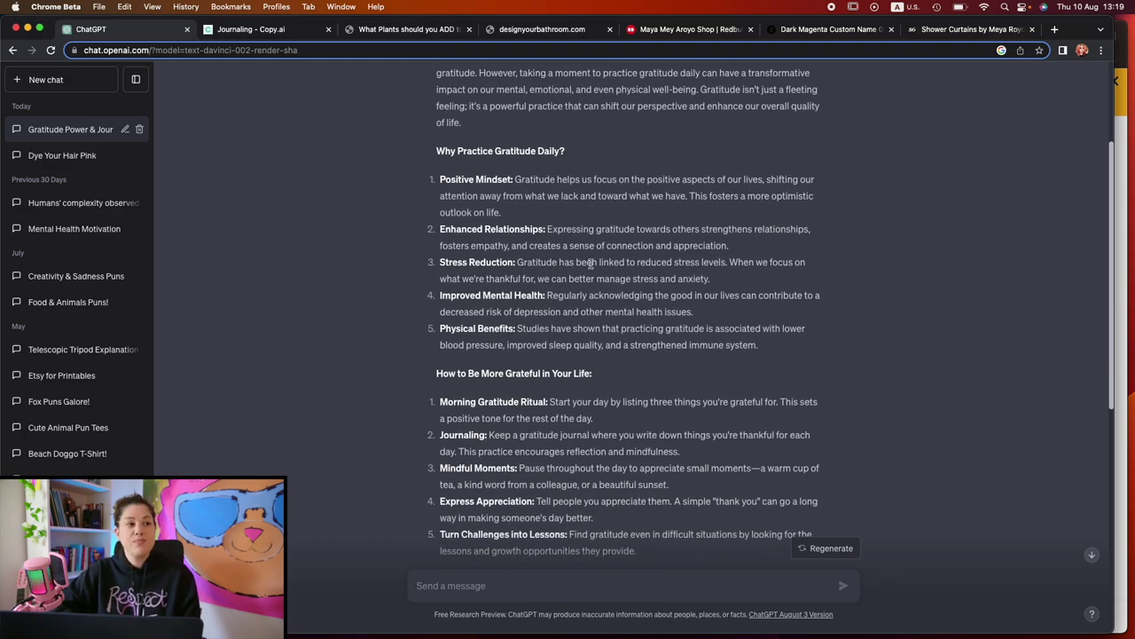
{"action": "scroll", "coordinate": [567, 266], "scroll_direction": "down", "scroll_amount": 3}
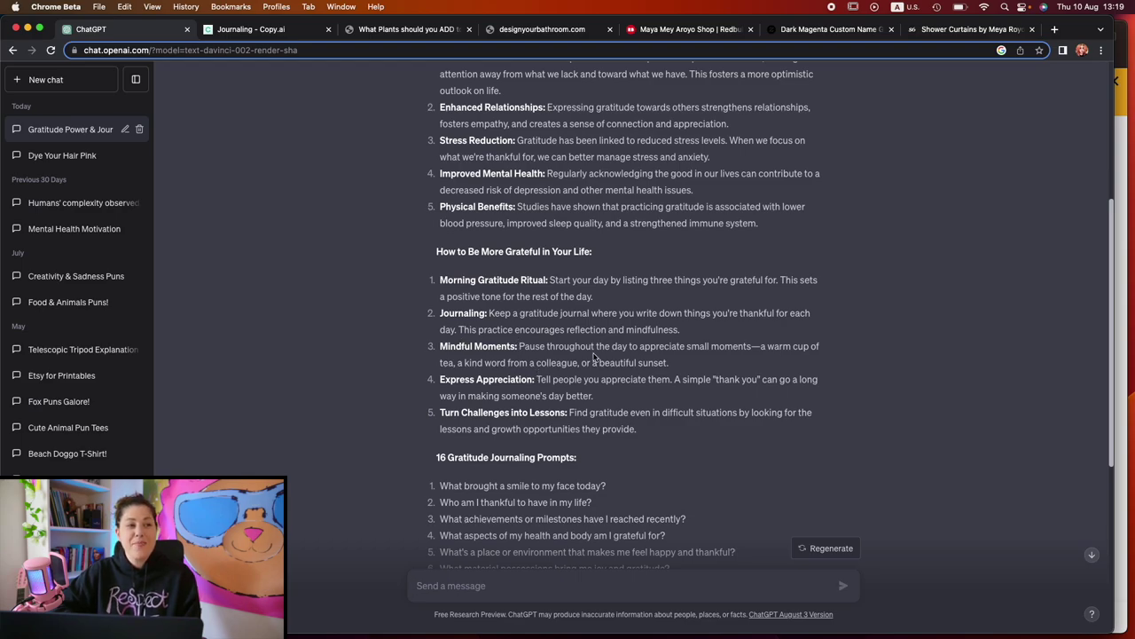
{"action": "scroll", "coordinate": [593, 355], "scroll_direction": "down", "scroll_amount": 5}
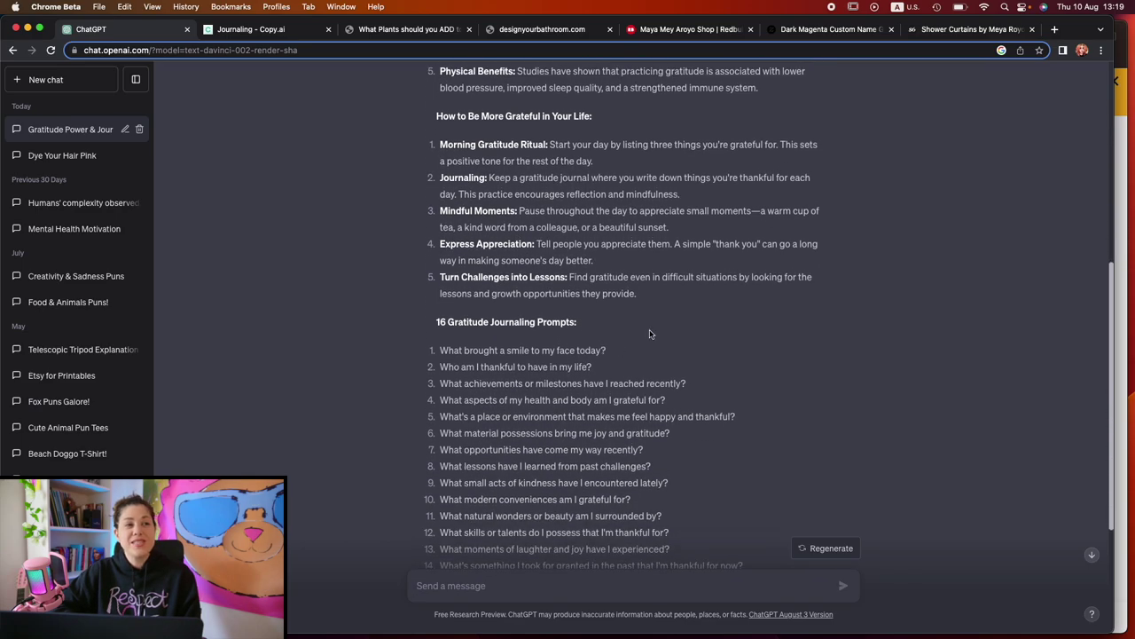
{"action": "scroll", "coordinate": [649, 331], "scroll_direction": "down", "scroll_amount": 1}
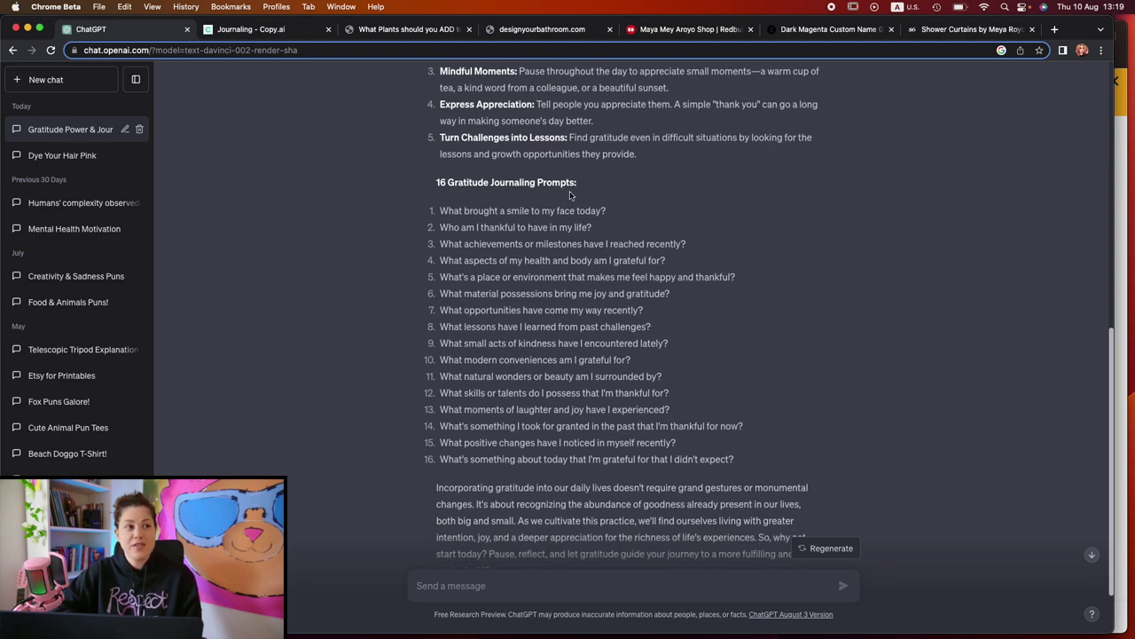
{"action": "scroll", "coordinate": [693, 161], "scroll_direction": "down", "scroll_amount": 2}
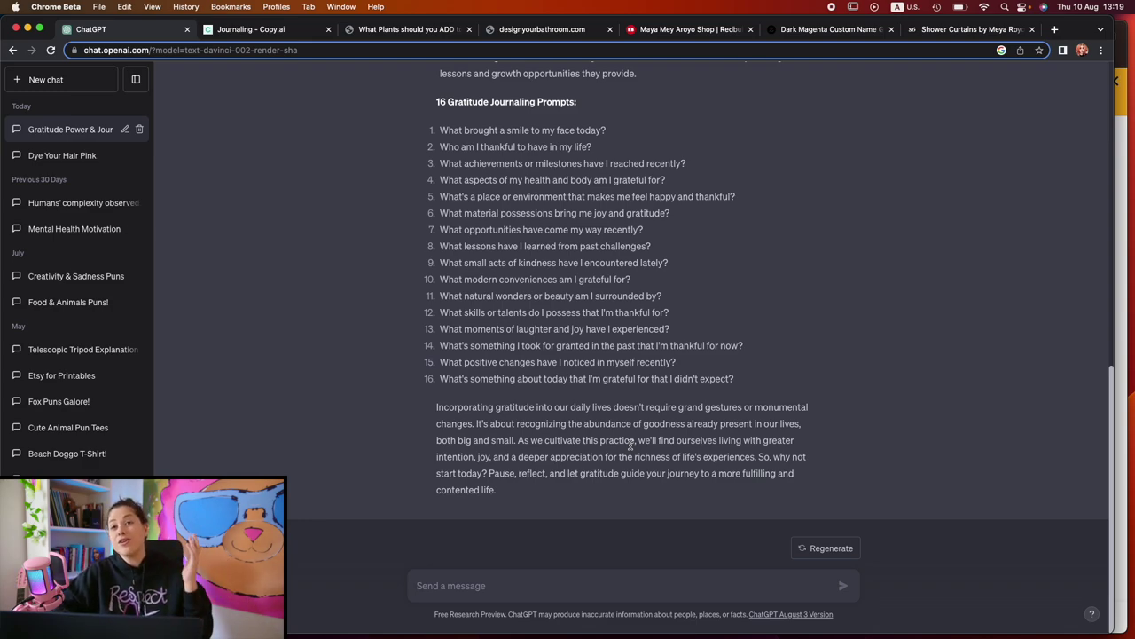
{"action": "scroll", "coordinate": [630, 444], "scroll_direction": "up", "scroll_amount": 15}
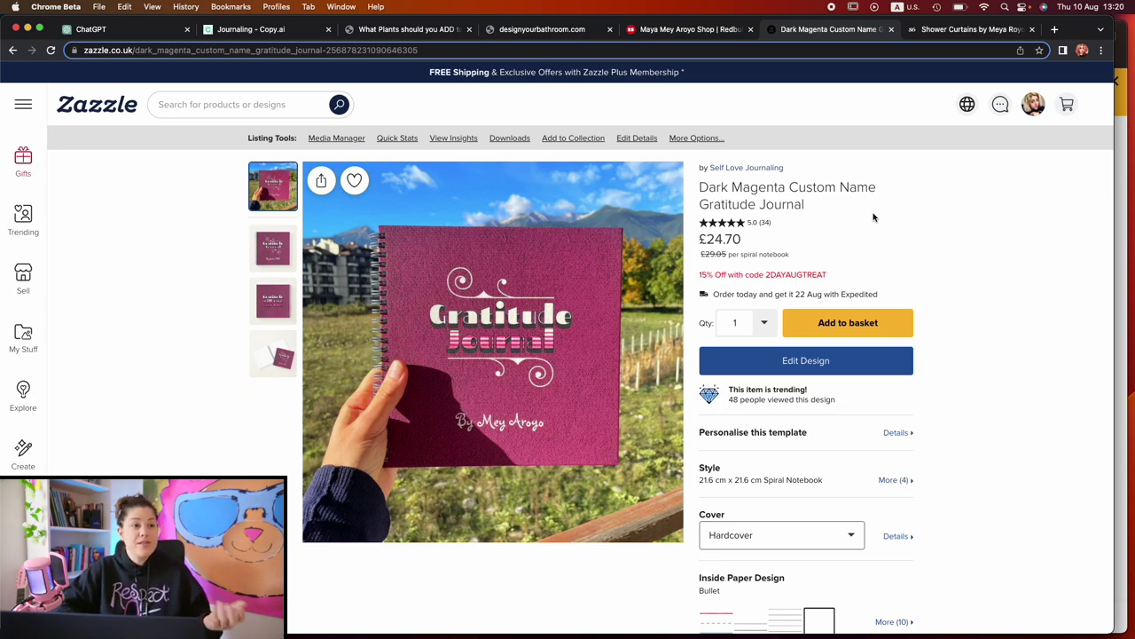
Check the gratitude journal's share options, then switch to the Design Your Bathroom plants article.
{"action": "left_click", "coordinate": [322, 182]}
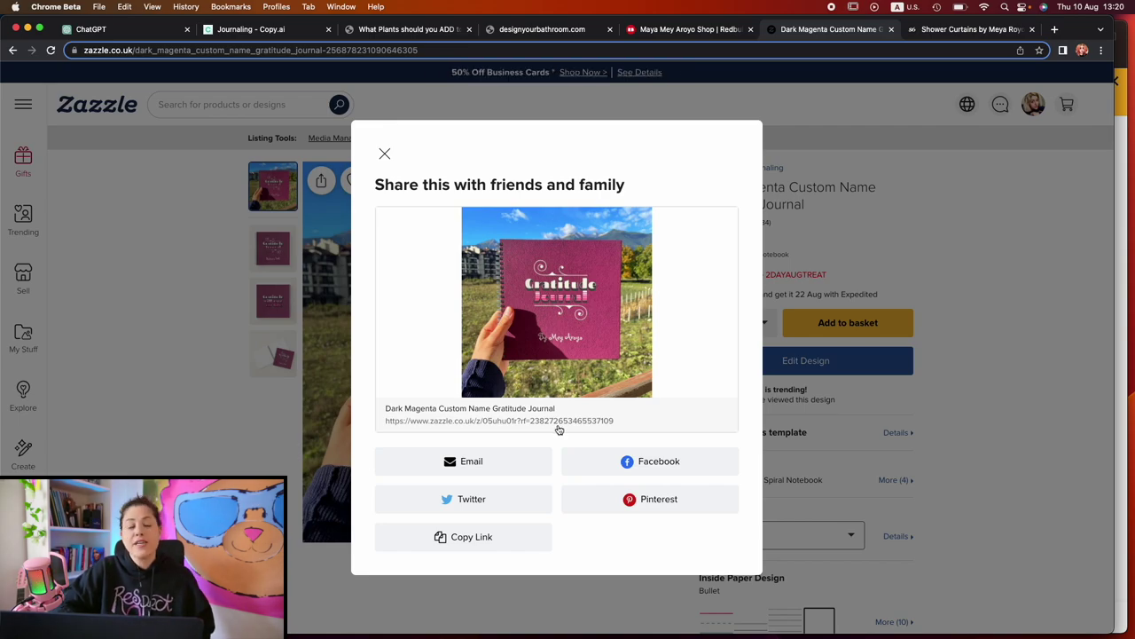
{"action": "left_click", "coordinate": [385, 157]}
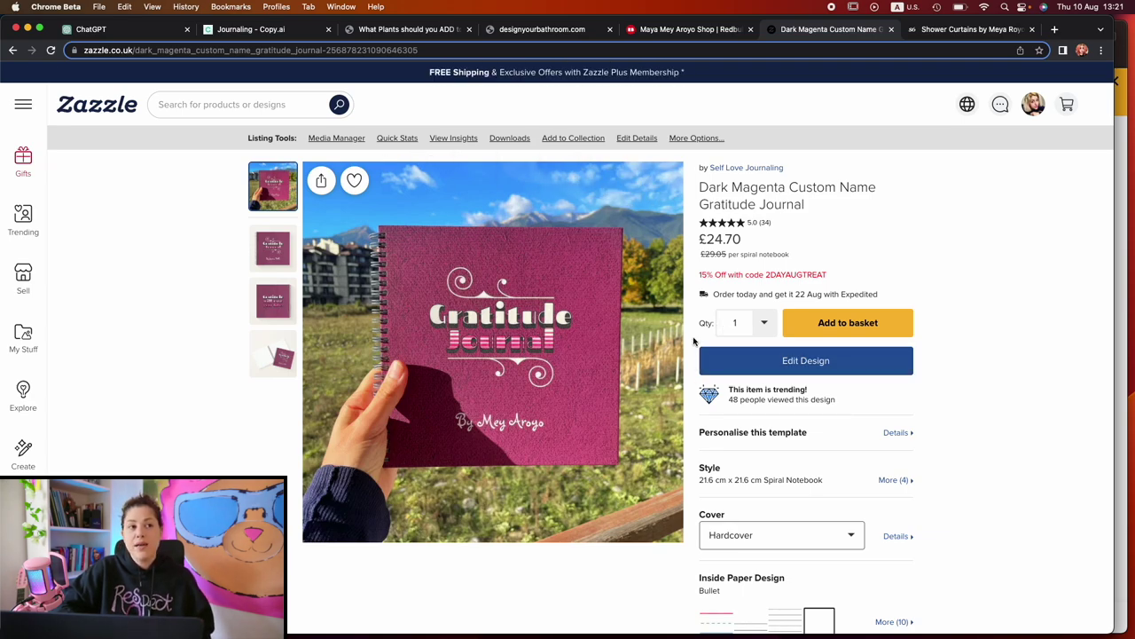
{"action": "key", "text": "super+1"}
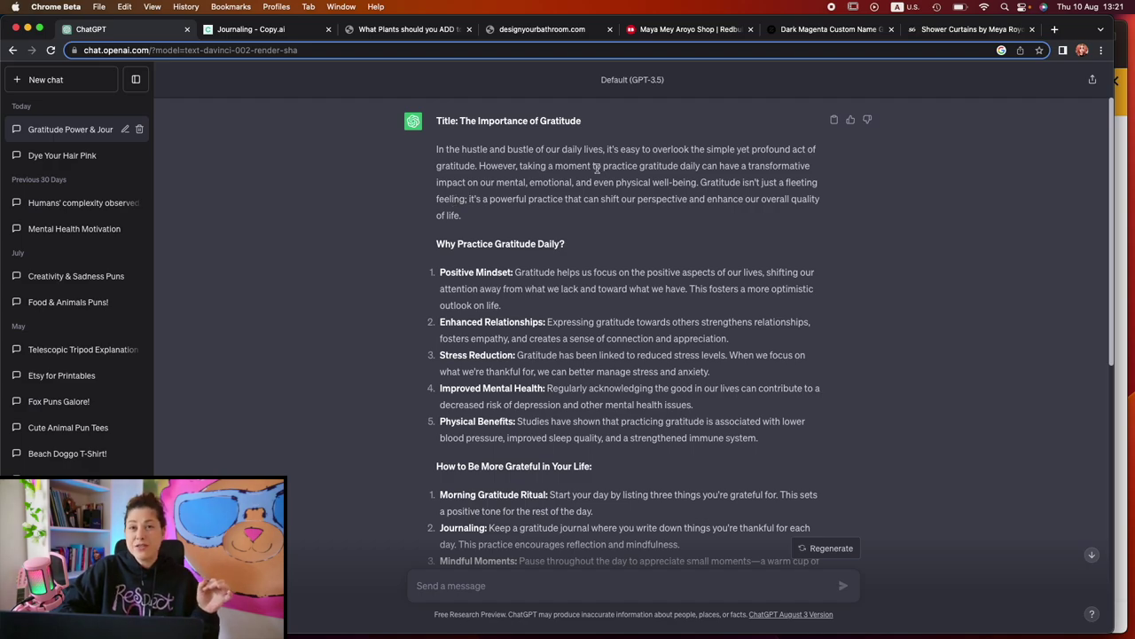
{"action": "left_click", "coordinate": [539, 32]}
{"action": "left_click", "coordinate": [427, 32]}
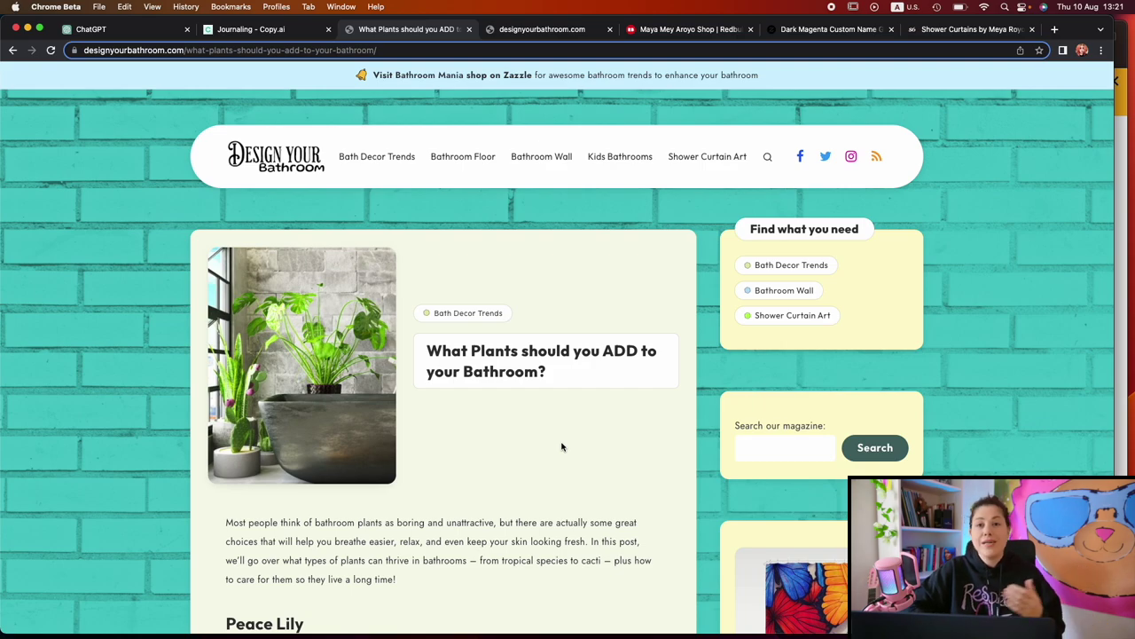
Scroll to the end of the bathroom plants article and follow its 'Click here to shop' banner.
{"action": "scroll", "coordinate": [561, 446], "scroll_direction": "down", "scroll_amount": 5}
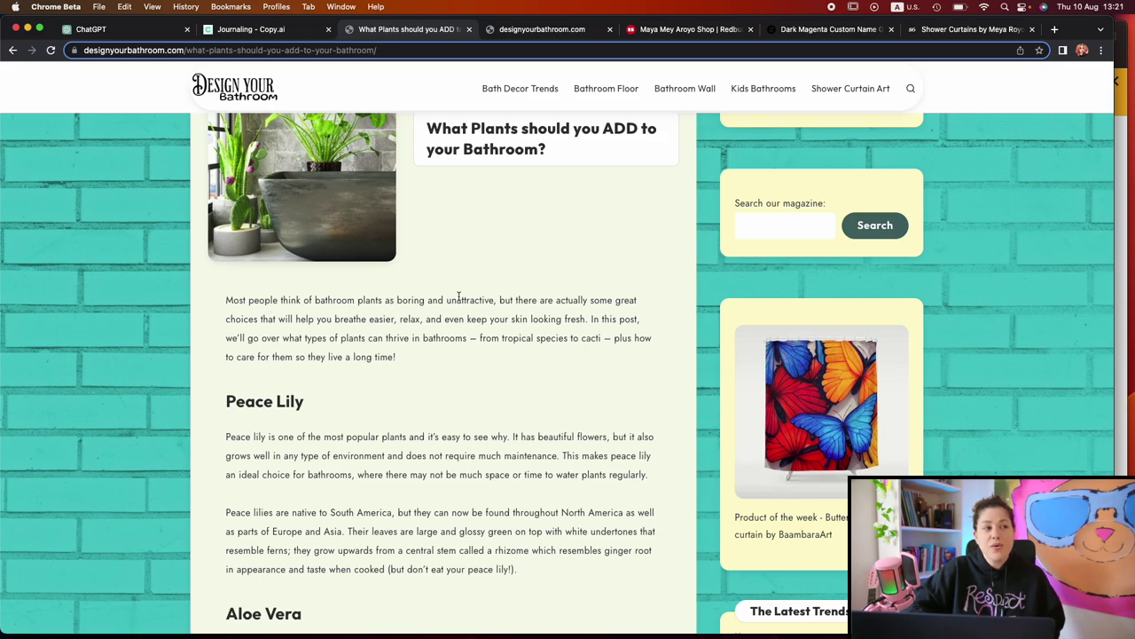
{"action": "scroll", "coordinate": [486, 293], "scroll_direction": "down", "scroll_amount": 3}
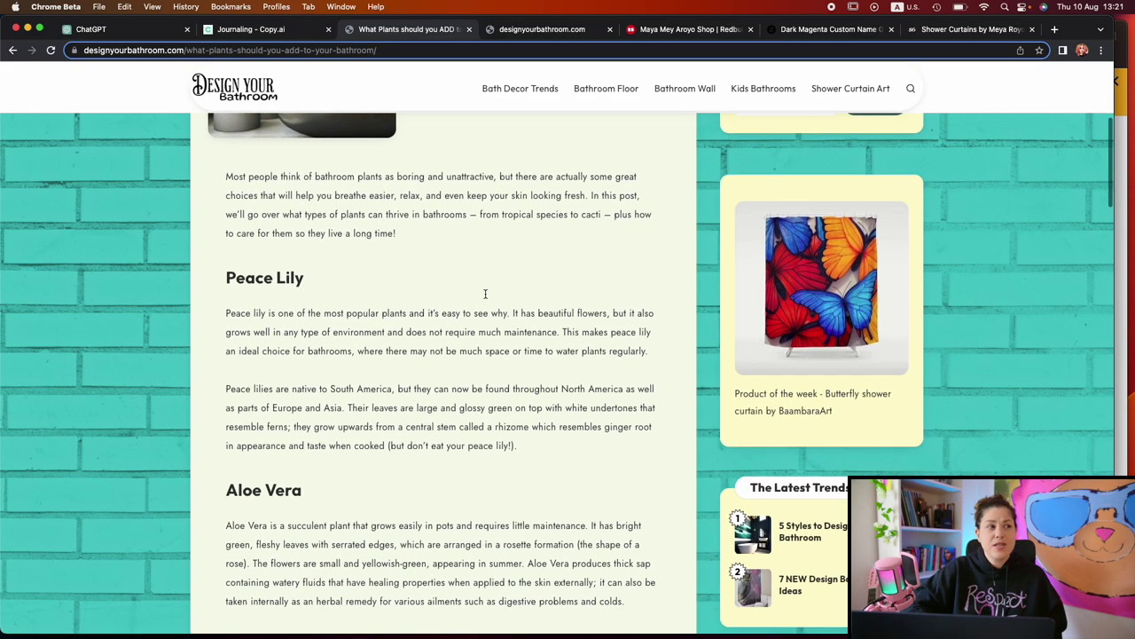
{"action": "scroll", "coordinate": [308, 296], "scroll_direction": "down", "scroll_amount": 4}
{"action": "scroll", "coordinate": [308, 295], "scroll_direction": "down", "scroll_amount": 6}
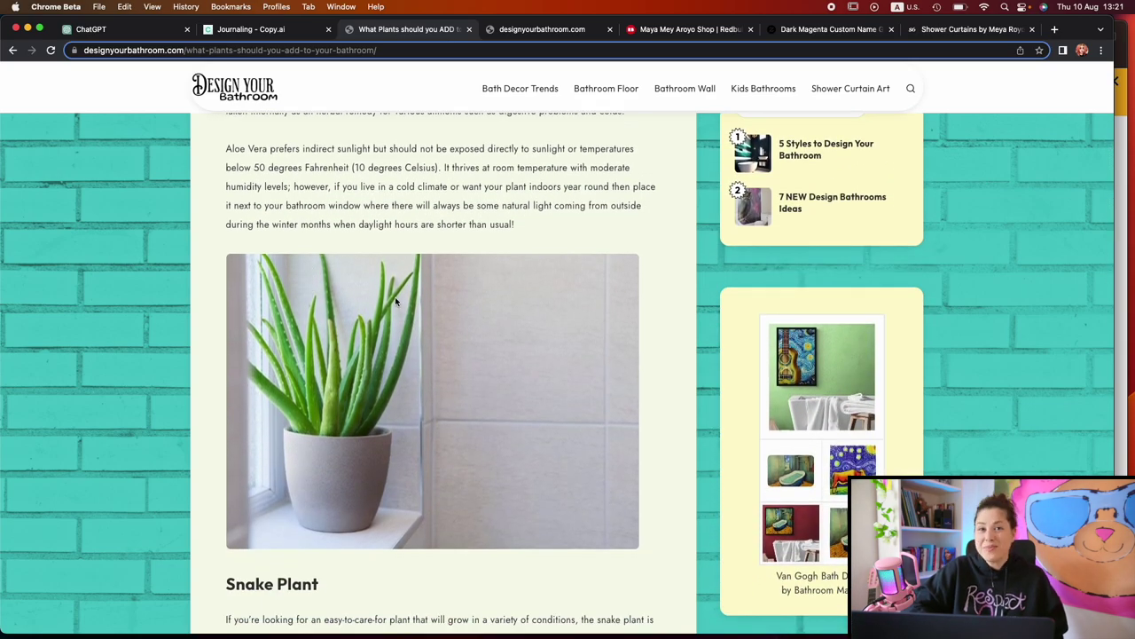
{"action": "scroll", "coordinate": [395, 301], "scroll_direction": "down", "scroll_amount": 7}
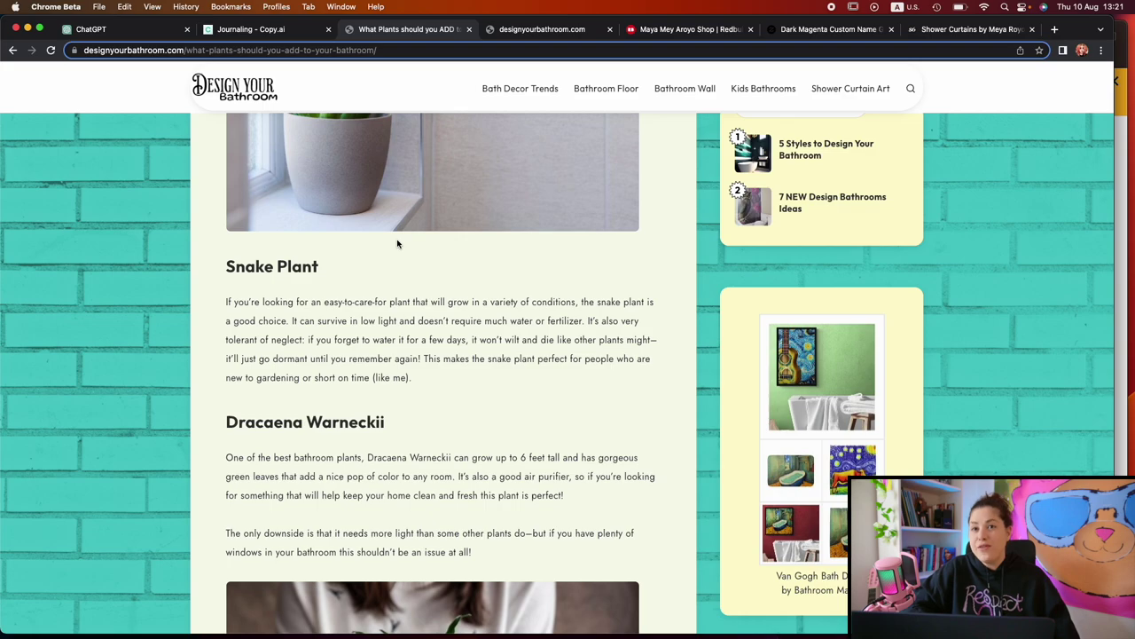
{"action": "scroll", "coordinate": [397, 244], "scroll_direction": "down", "scroll_amount": 5}
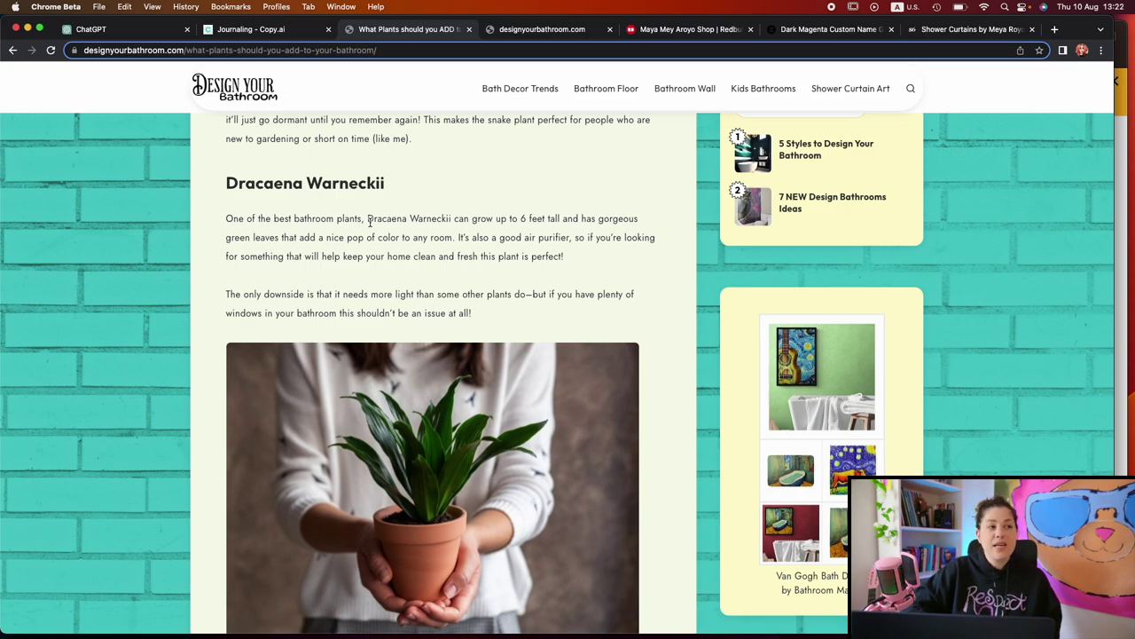
{"action": "scroll", "coordinate": [438, 196], "scroll_direction": "down", "scroll_amount": 3}
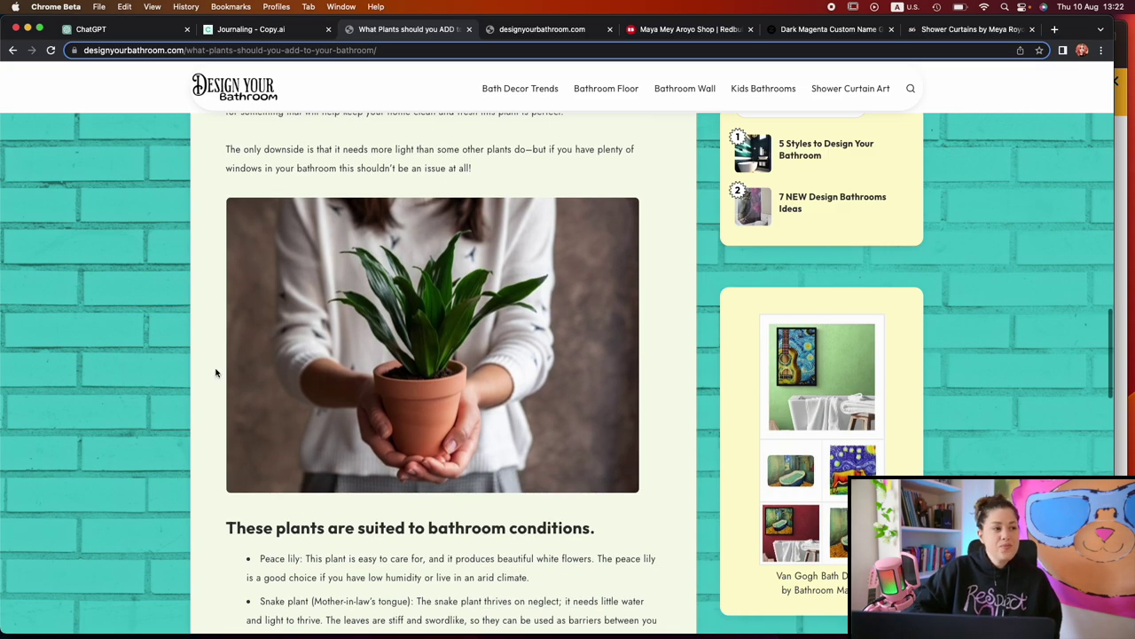
{"action": "scroll", "coordinate": [362, 350], "scroll_direction": "down", "scroll_amount": 4}
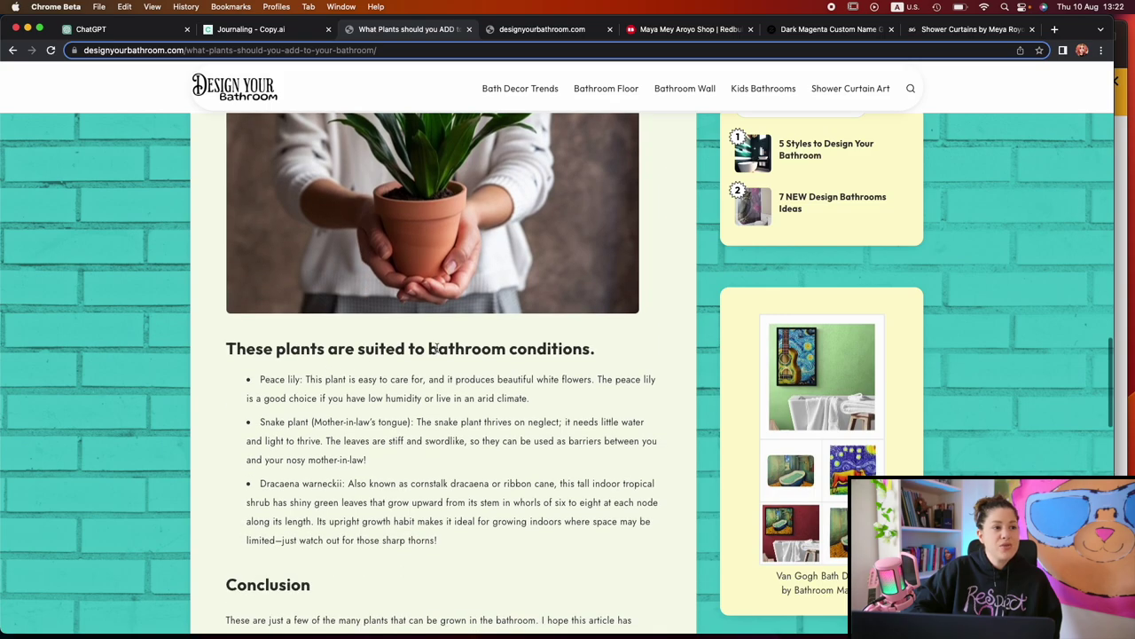
{"action": "scroll", "coordinate": [346, 412], "scroll_direction": "down", "scroll_amount": 10}
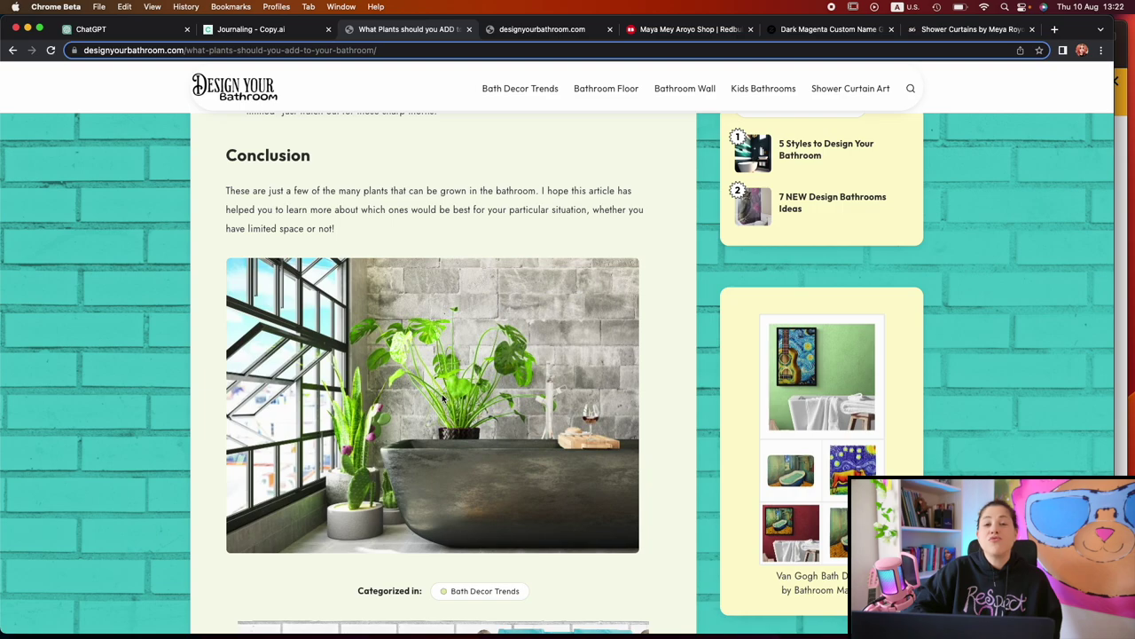
{"action": "scroll", "coordinate": [441, 394], "scroll_direction": "down", "scroll_amount": 8}
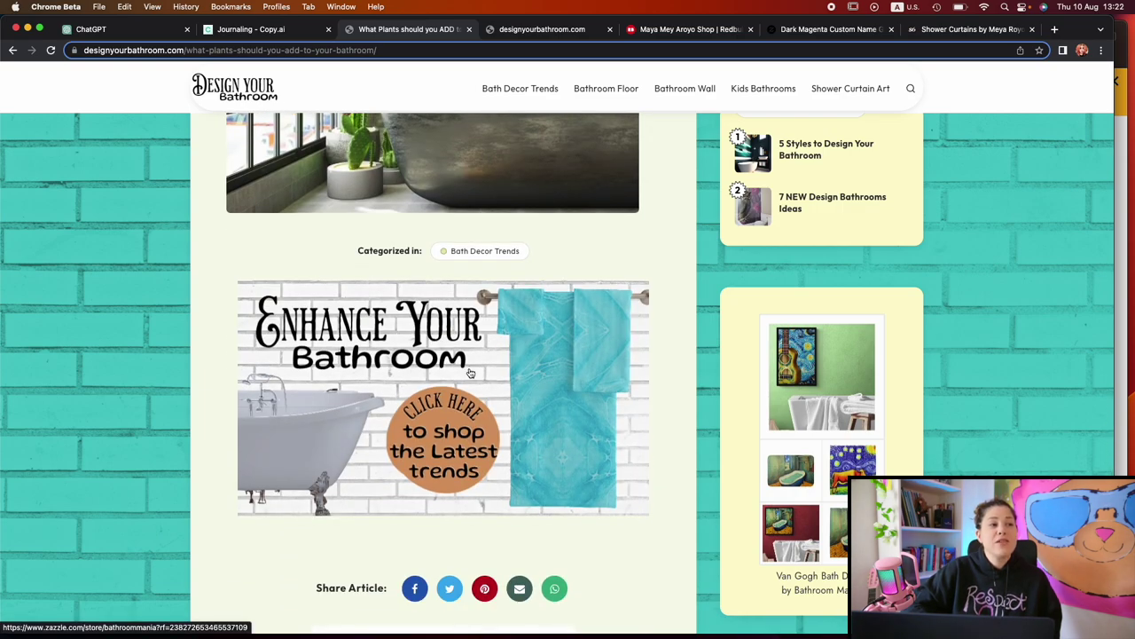
{"action": "left_click", "coordinate": [499, 431]}
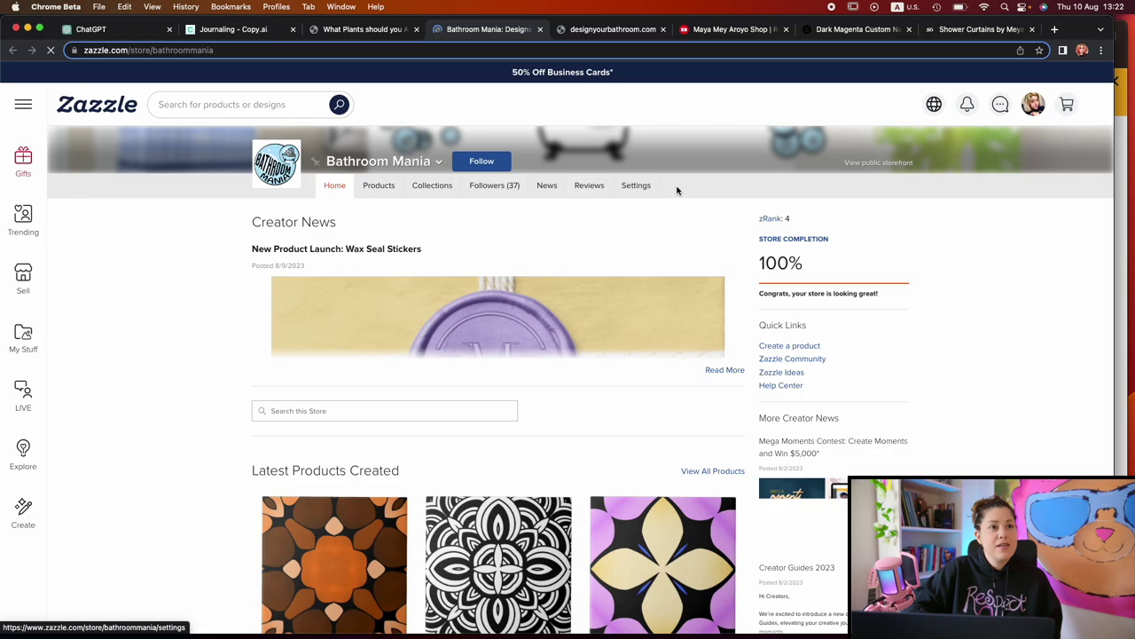
Browse Bathroom Mania's public storefront collections and products, then return to the plants article.
{"action": "left_click", "coordinate": [876, 161]}
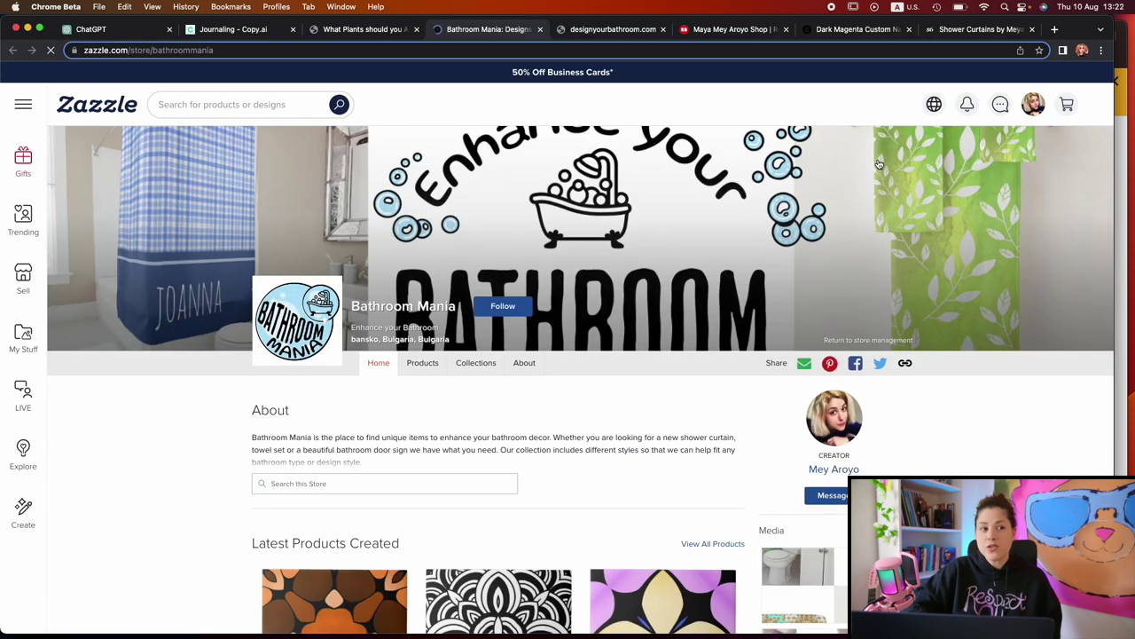
{"action": "scroll", "coordinate": [616, 295], "scroll_direction": "down", "scroll_amount": 10}
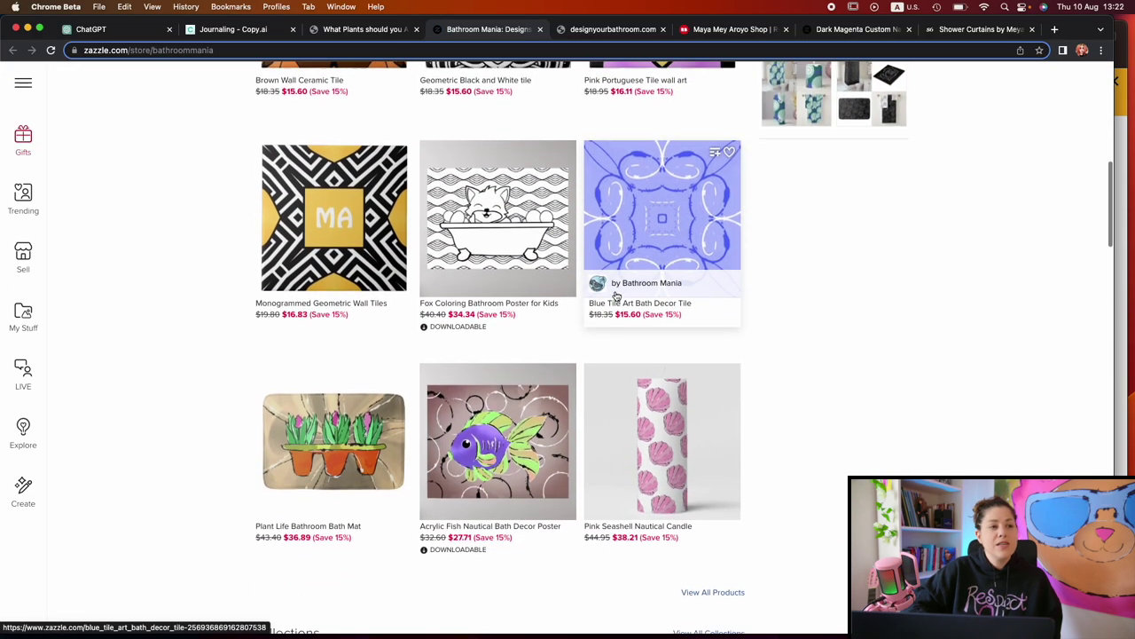
{"action": "scroll", "coordinate": [617, 295], "scroll_direction": "down", "scroll_amount": 10}
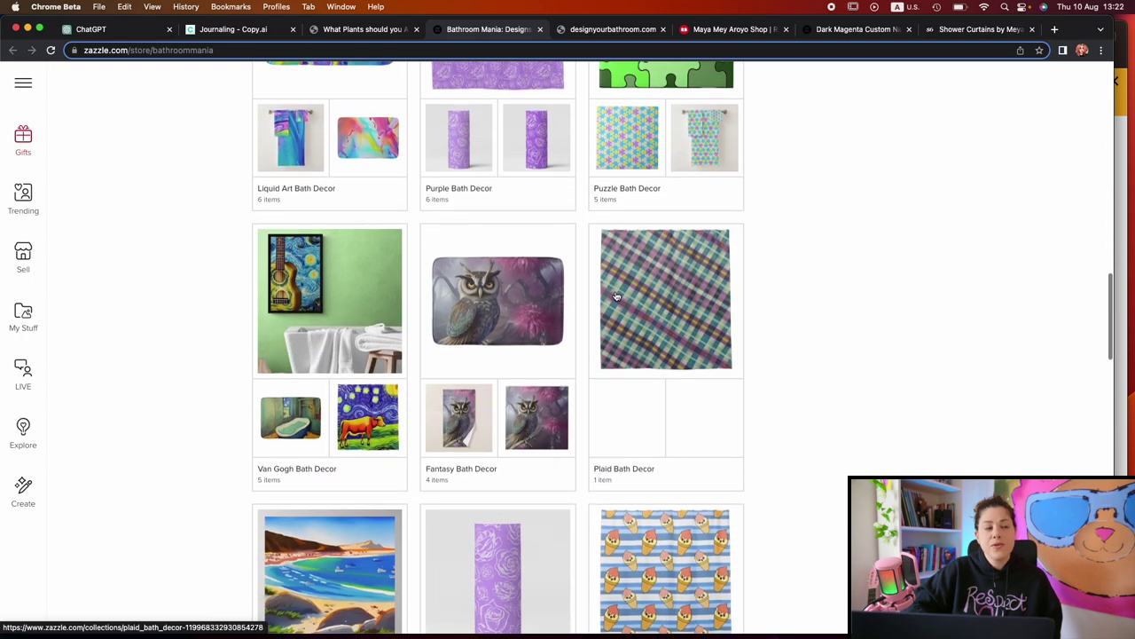
{"action": "scroll", "coordinate": [616, 296], "scroll_direction": "down", "scroll_amount": 6}
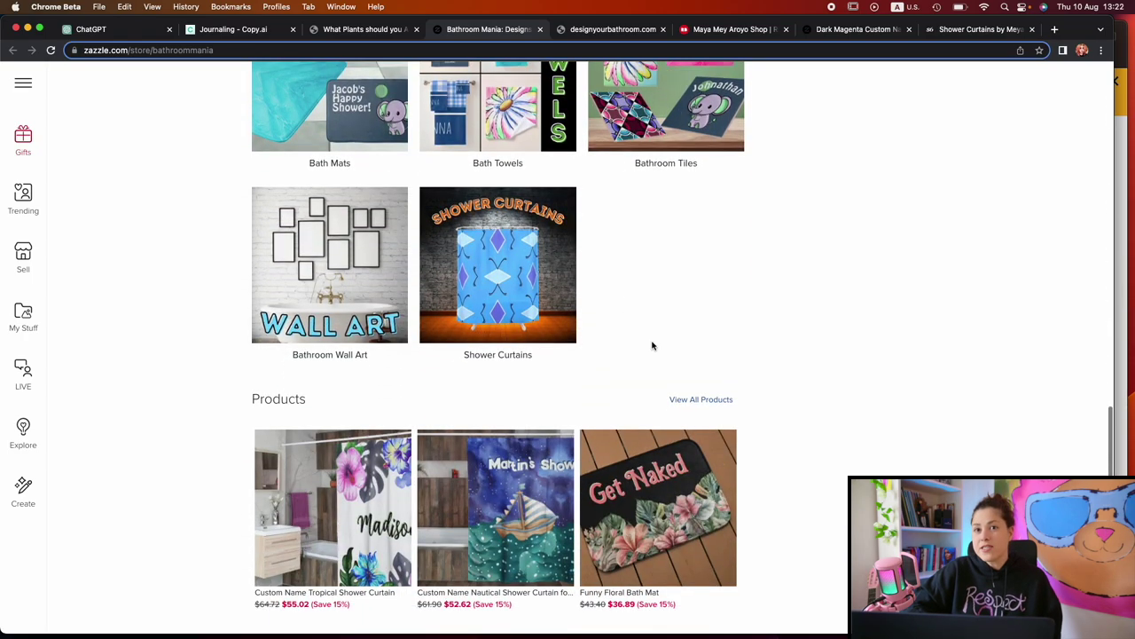
{"action": "scroll", "coordinate": [652, 346], "scroll_direction": "down", "scroll_amount": 4}
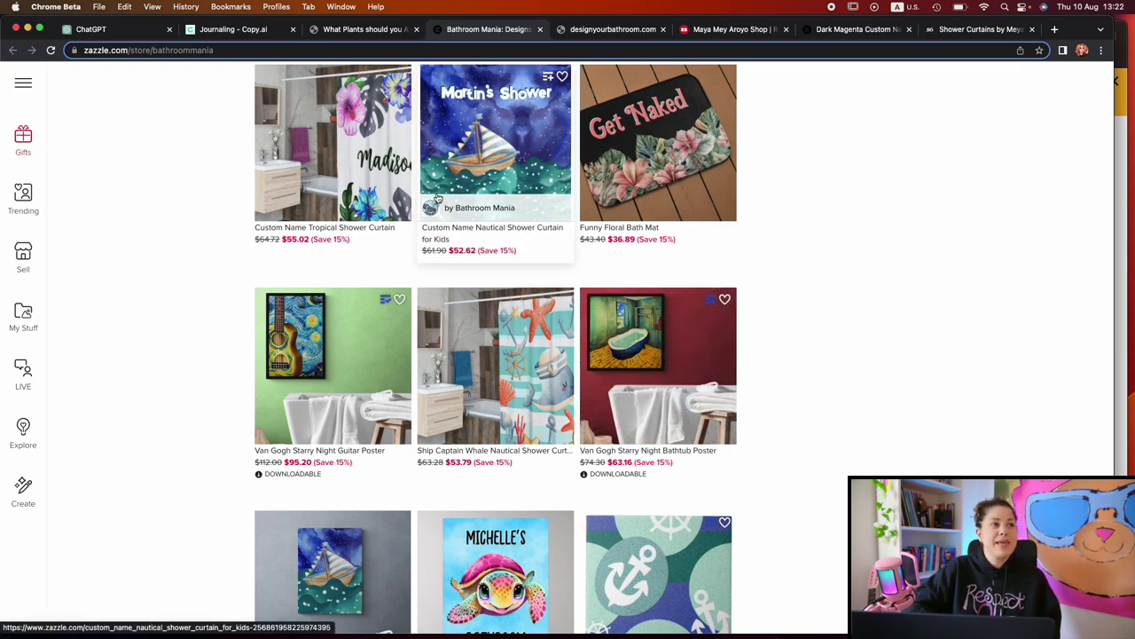
{"action": "left_click", "coordinate": [364, 28]}
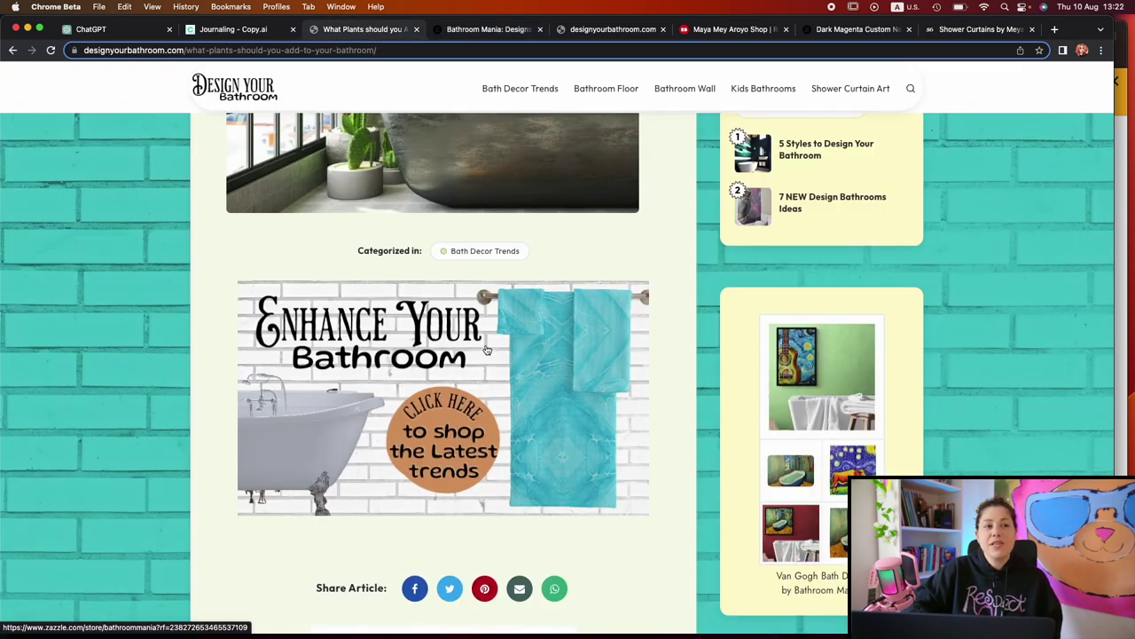
Review the plants article from title to share section, then open the butterfly curtain Product of the week.
{"action": "scroll", "coordinate": [486, 349], "scroll_direction": "up", "scroll_amount": 5}
{"action": "scroll", "coordinate": [486, 349], "scroll_direction": "up", "scroll_amount": 10}
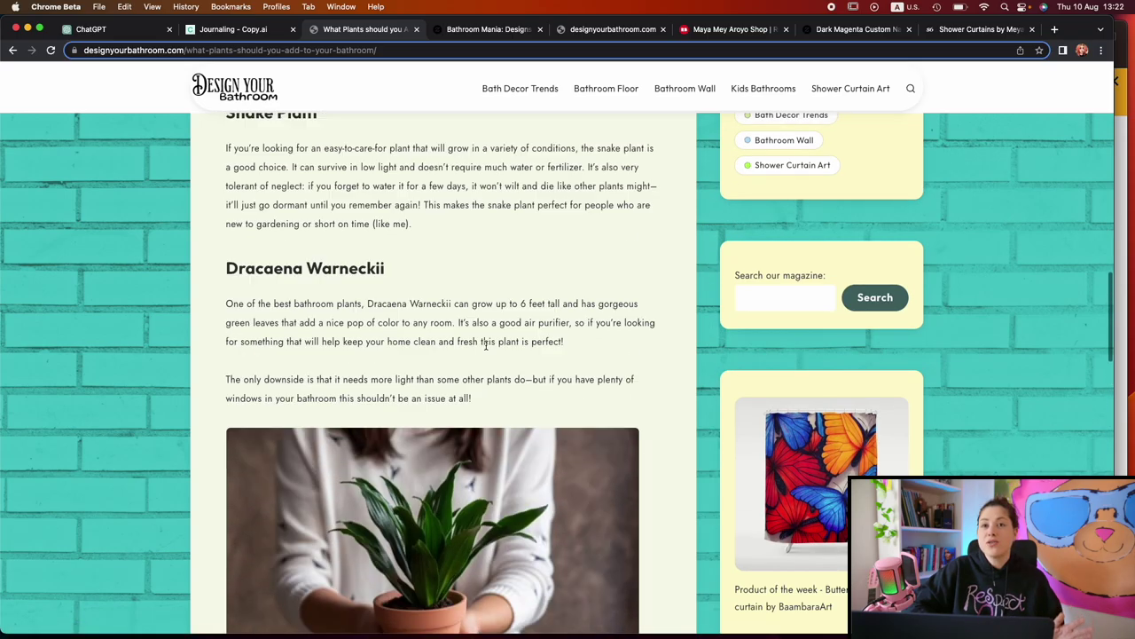
{"action": "scroll", "coordinate": [486, 349], "scroll_direction": "up", "scroll_amount": 8}
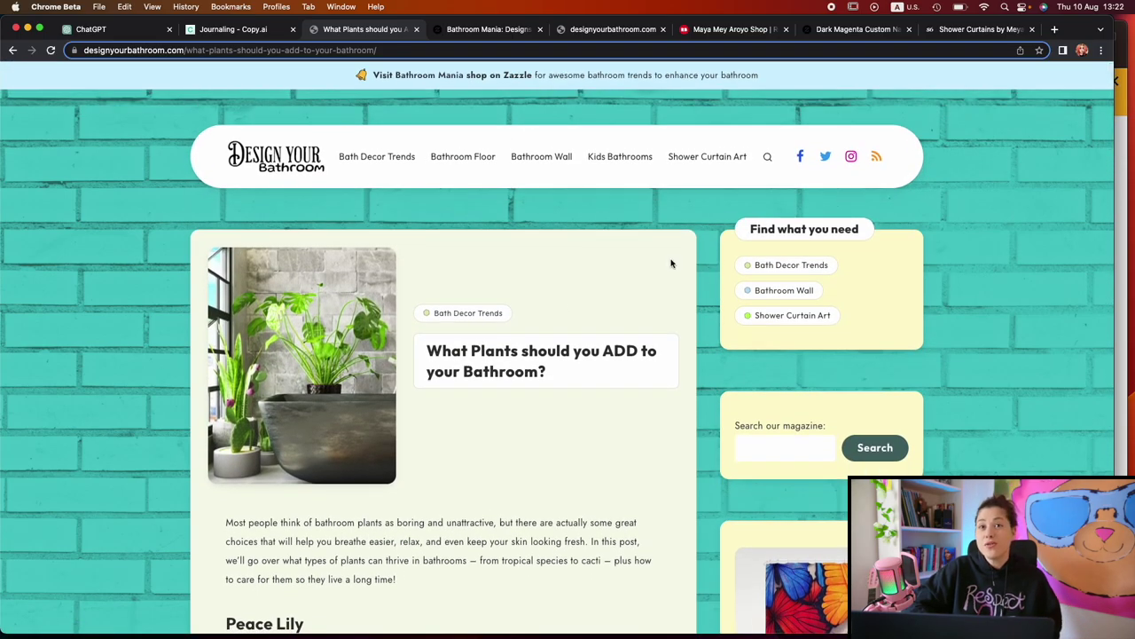
{"action": "scroll", "coordinate": [697, 283], "scroll_direction": "down", "scroll_amount": 20}
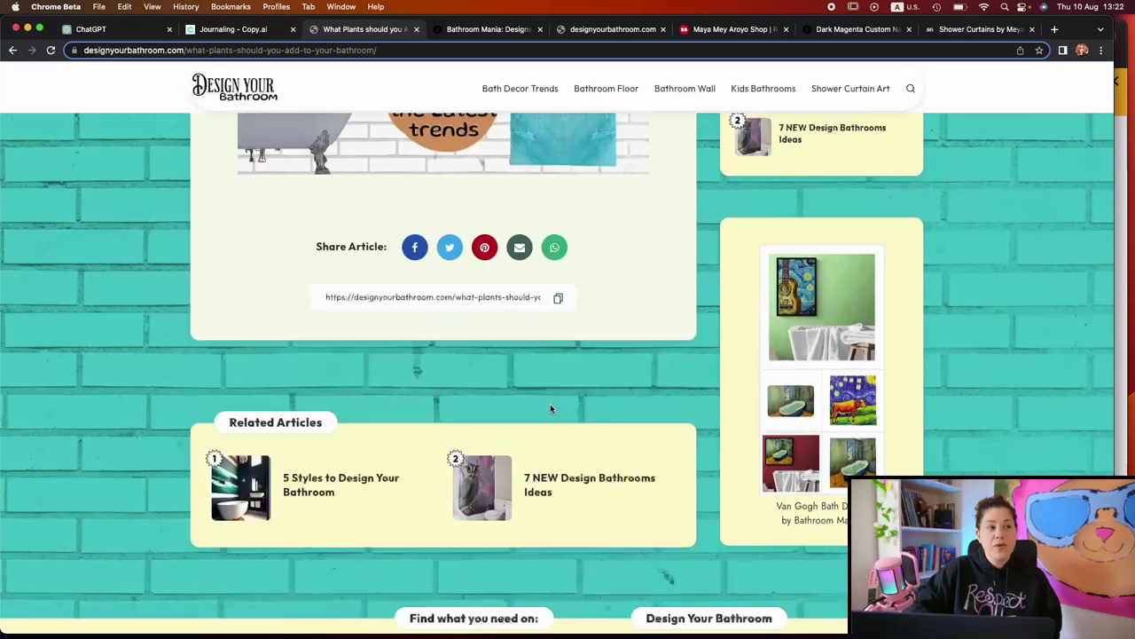
{"action": "scroll", "coordinate": [450, 346], "scroll_direction": "up", "scroll_amount": 4}
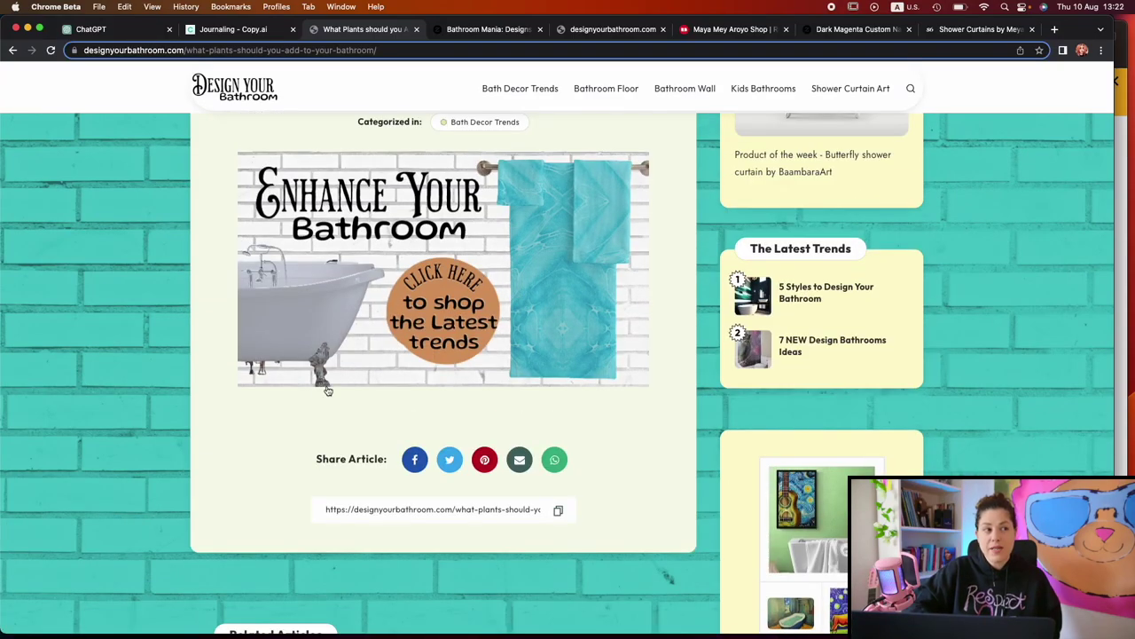
{"action": "scroll", "coordinate": [327, 391], "scroll_direction": "up", "scroll_amount": 1}
{"action": "scroll", "coordinate": [437, 328], "scroll_direction": "down", "scroll_amount": 1}
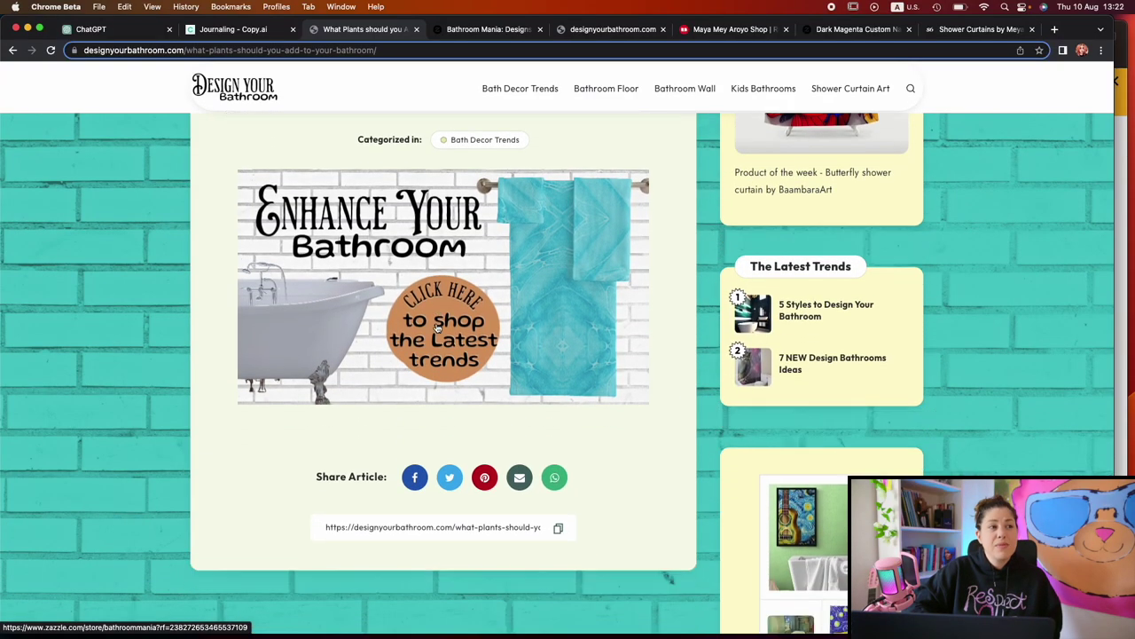
{"action": "scroll", "coordinate": [678, 364], "scroll_direction": "up", "scroll_amount": 4}
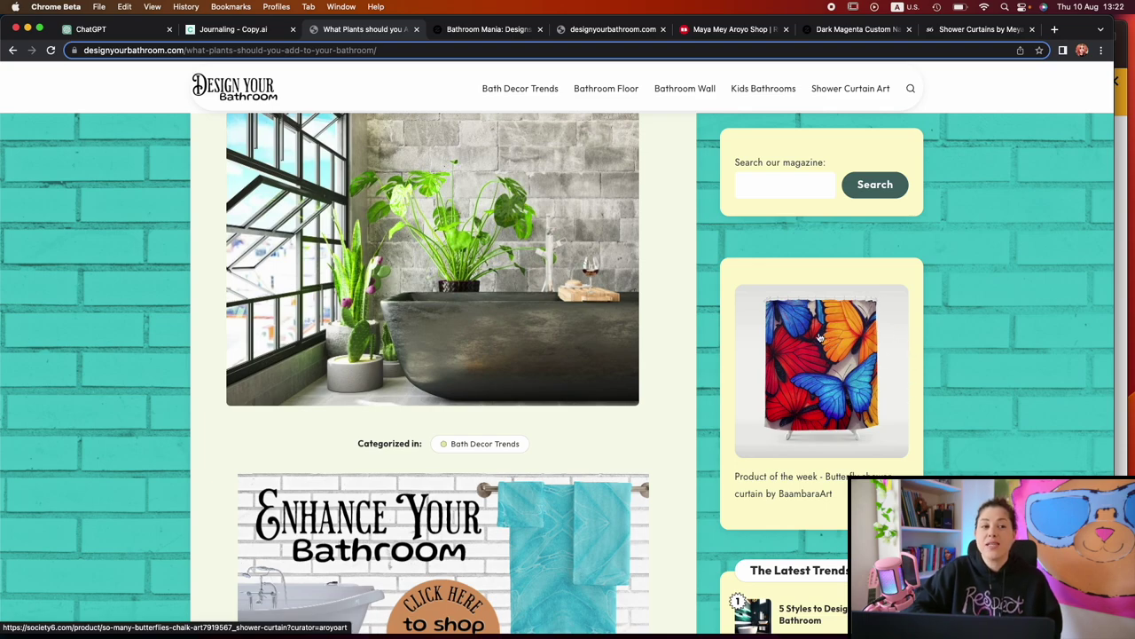
{"action": "left_click", "coordinate": [846, 401]}
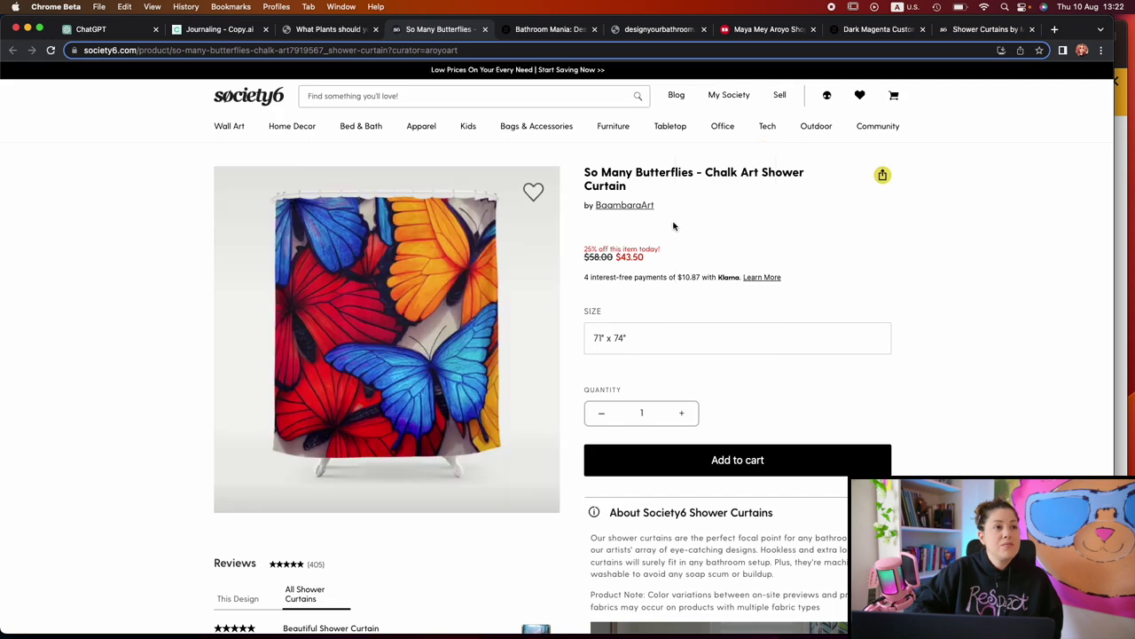
Select the 'tor=aroyoart' referral part of the Society6 curtain URL, then return to the plants article.
{"action": "left_click", "coordinate": [464, 50]}
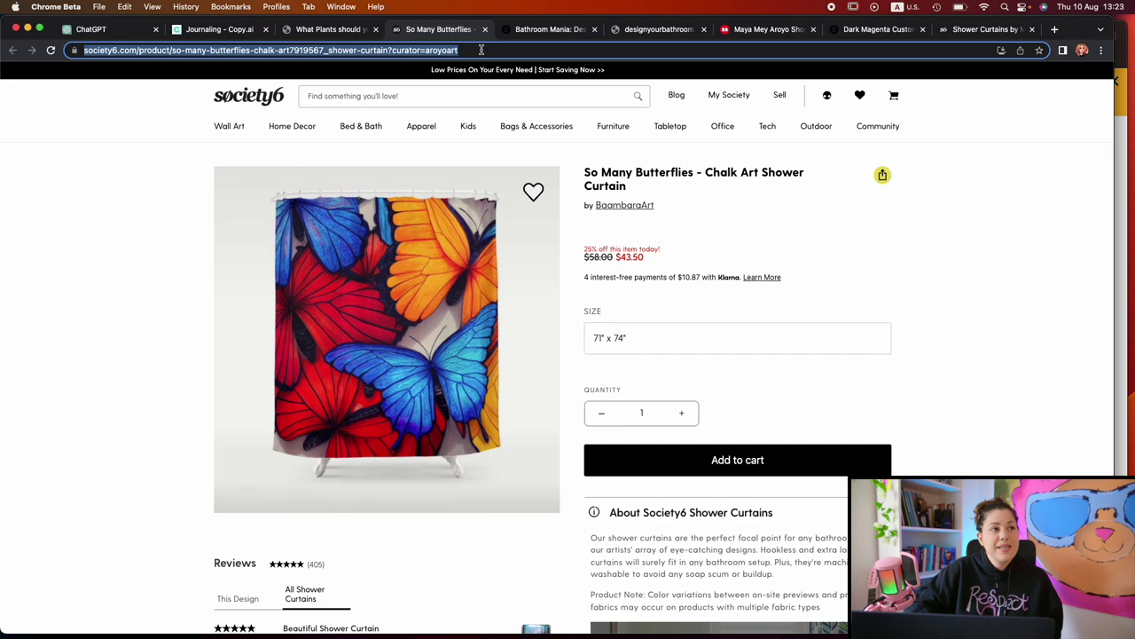
{"action": "left_click", "coordinate": [482, 50]}
{"action": "left_click_drag", "start_coordinate": [508, 49], "coordinate": [427, 50]}
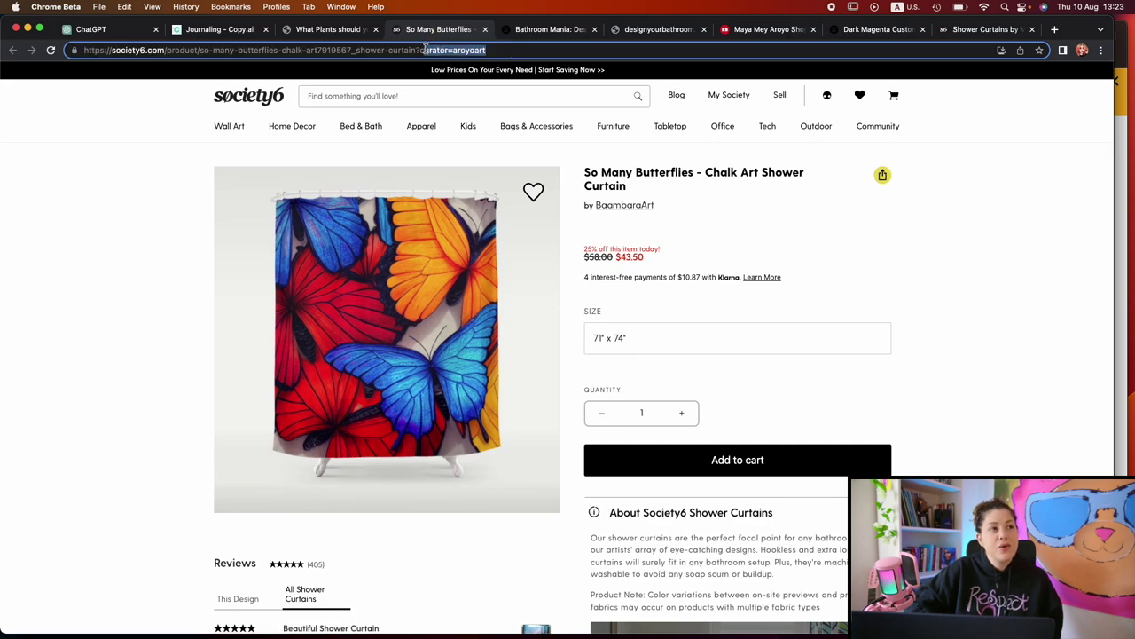
{"action": "left_click", "coordinate": [327, 30]}
{"action": "scroll", "coordinate": [817, 450], "scroll_direction": "down", "scroll_amount": 6}
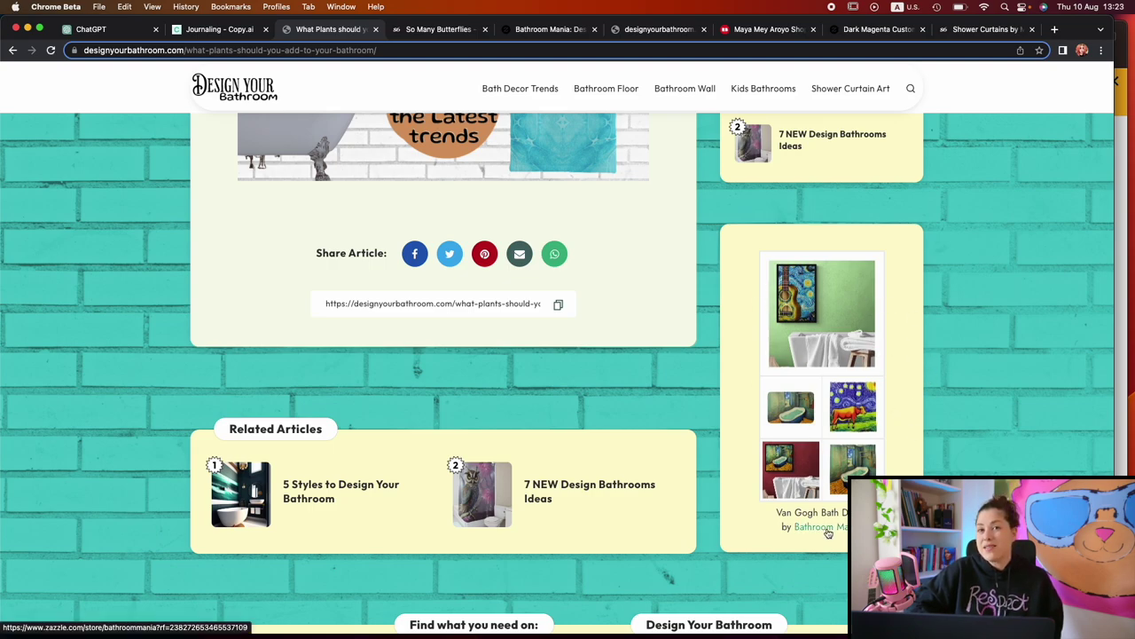
Scroll down through the Design Your Bathroom blog article.
{"action": "scroll", "coordinate": [815, 444], "scroll_direction": "down", "scroll_amount": 4}
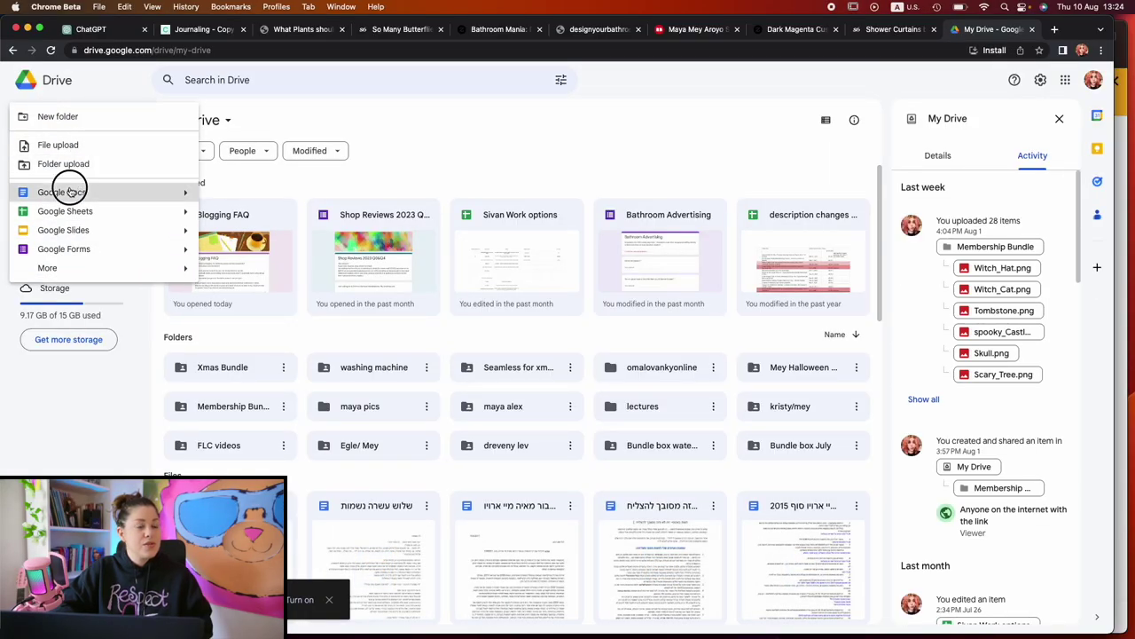
Create a blank Google Doc from Drive and name it 'blog post 3'.
{"action": "left_click", "coordinate": [71, 188]}
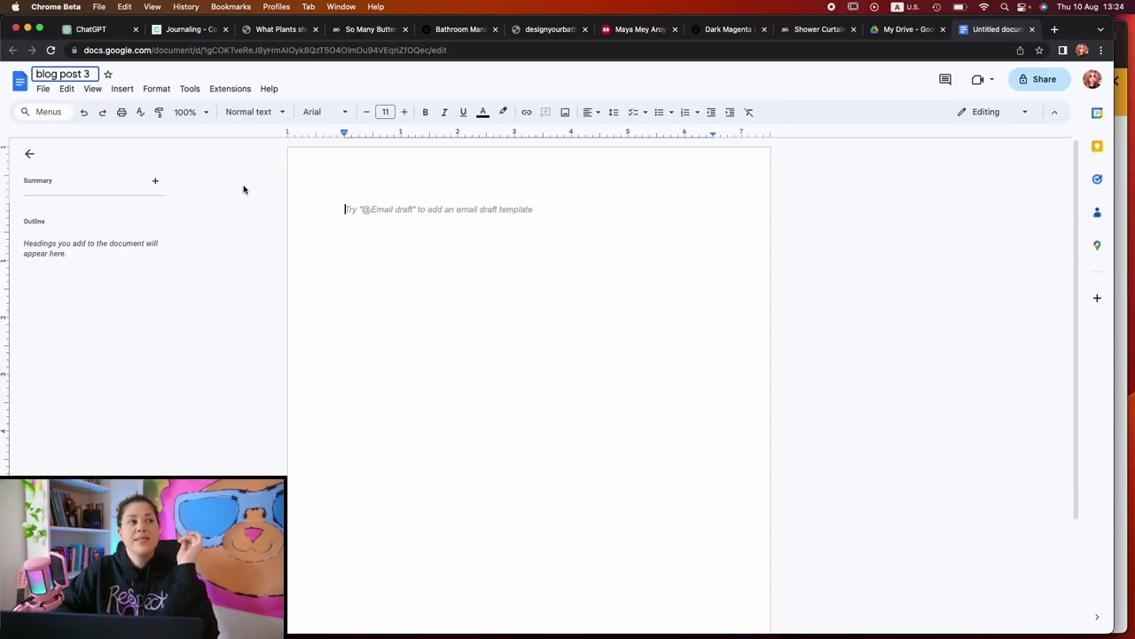
{"action": "left_click", "coordinate": [351, 208]}
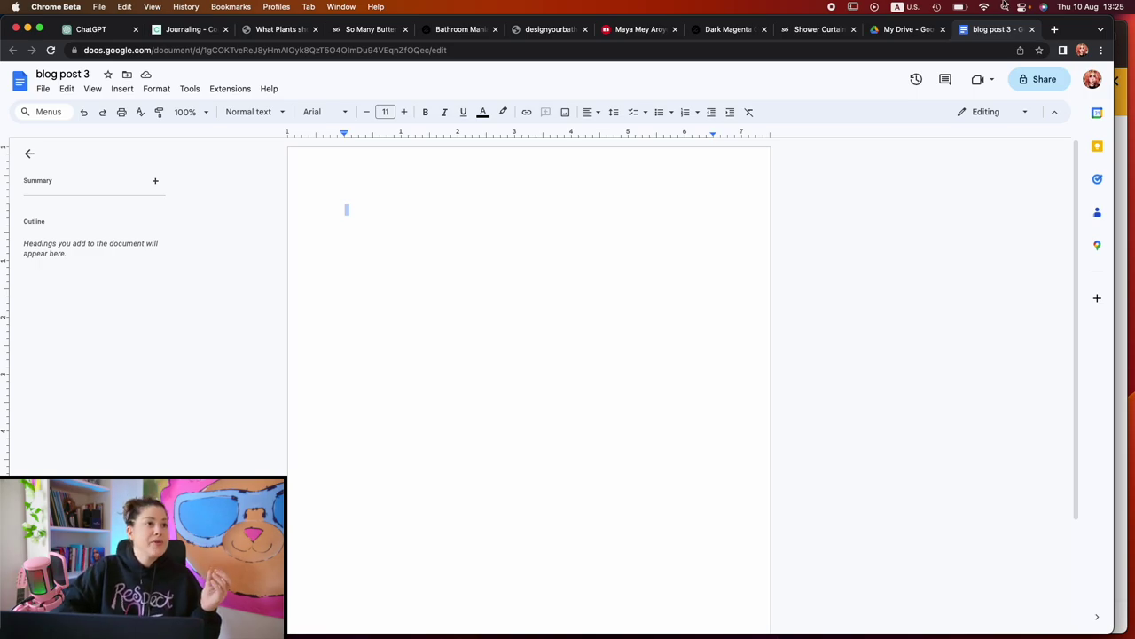
{"action": "left_click", "coordinate": [812, 30]}
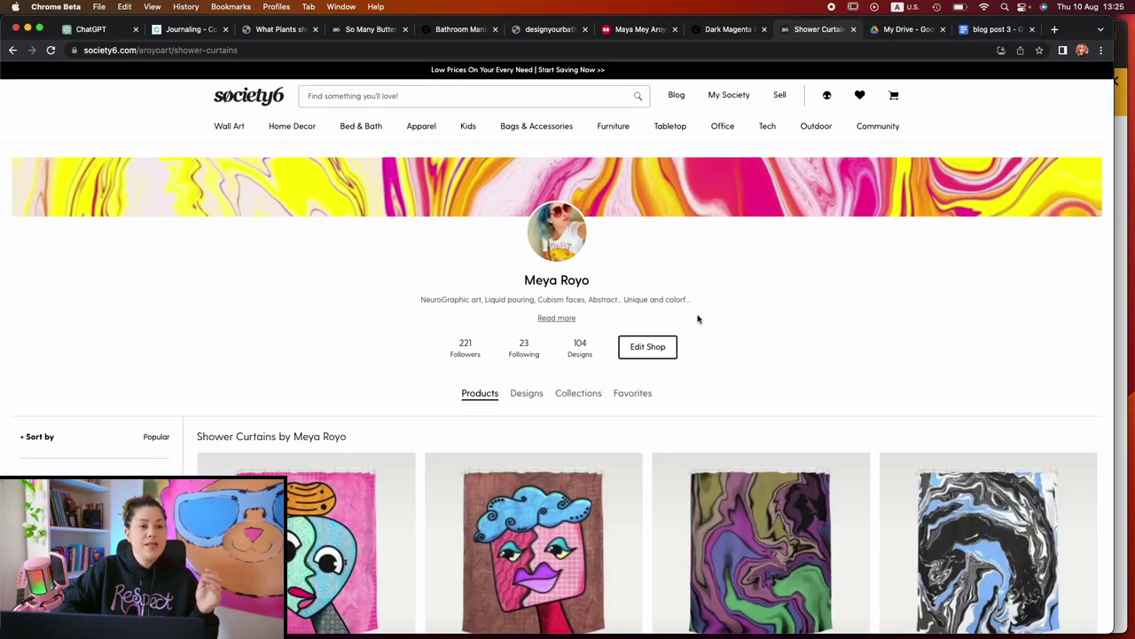
{"action": "scroll", "coordinate": [698, 319], "scroll_direction": "down", "scroll_amount": 20}
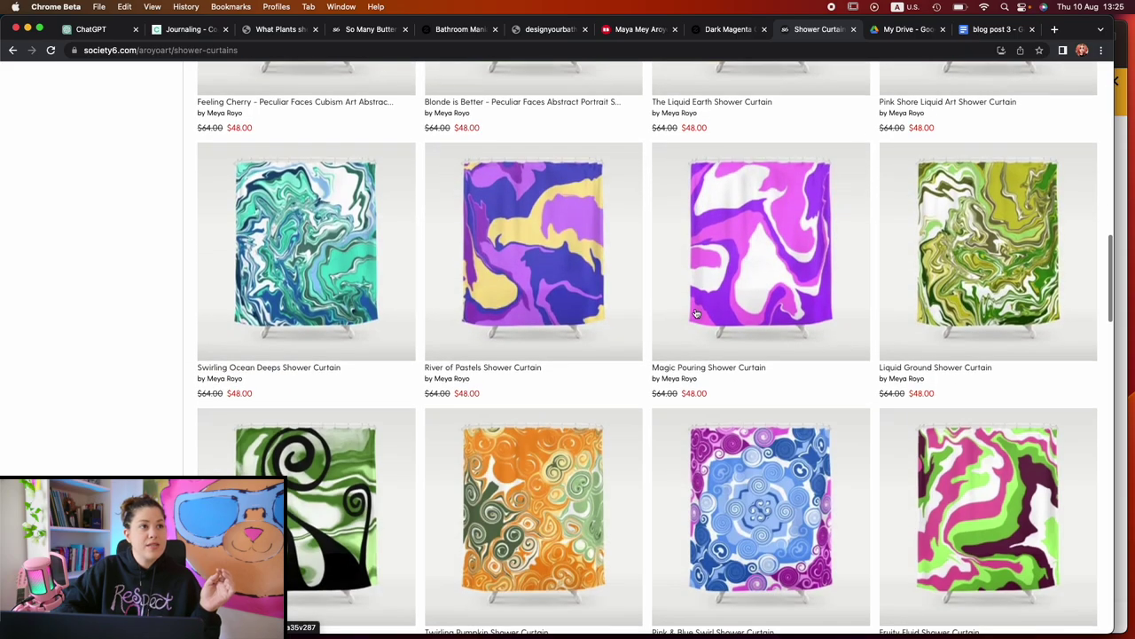
{"action": "left_click", "coordinate": [637, 30]}
{"action": "scroll", "coordinate": [640, 251], "scroll_direction": "down", "scroll_amount": 3}
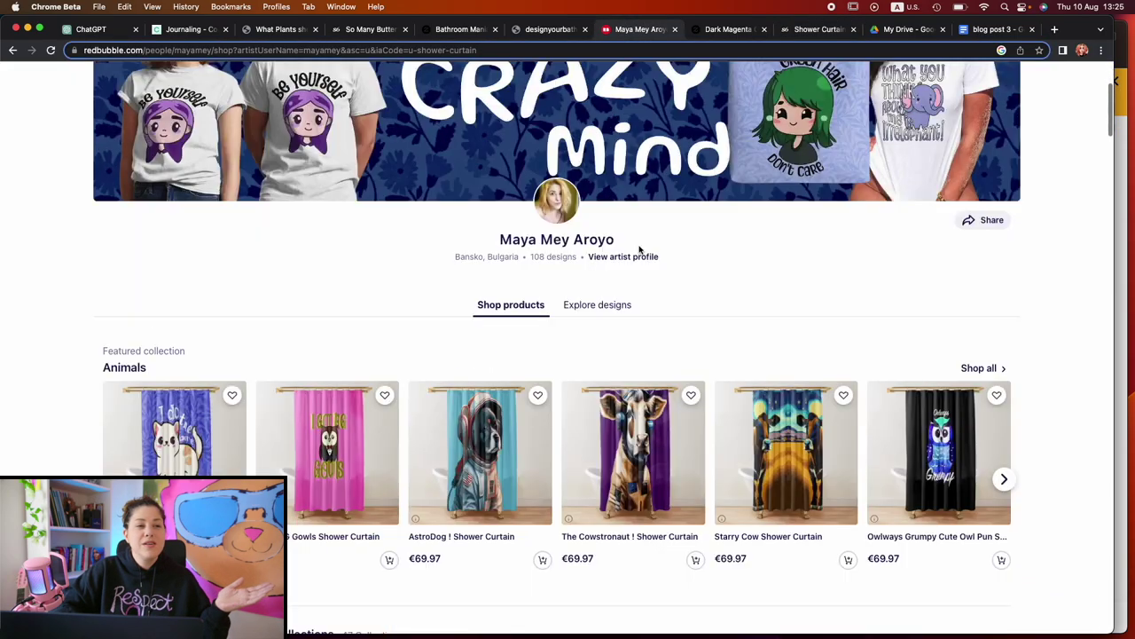
{"action": "scroll", "coordinate": [639, 251], "scroll_direction": "down", "scroll_amount": 6}
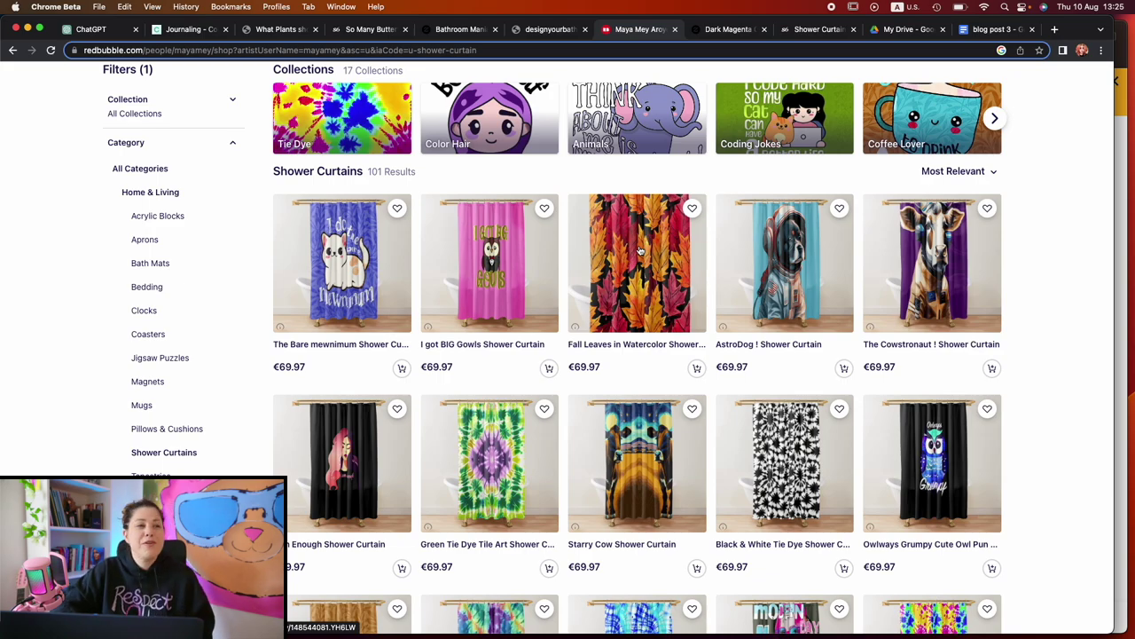
{"action": "scroll", "coordinate": [640, 251], "scroll_direction": "down", "scroll_amount": 8}
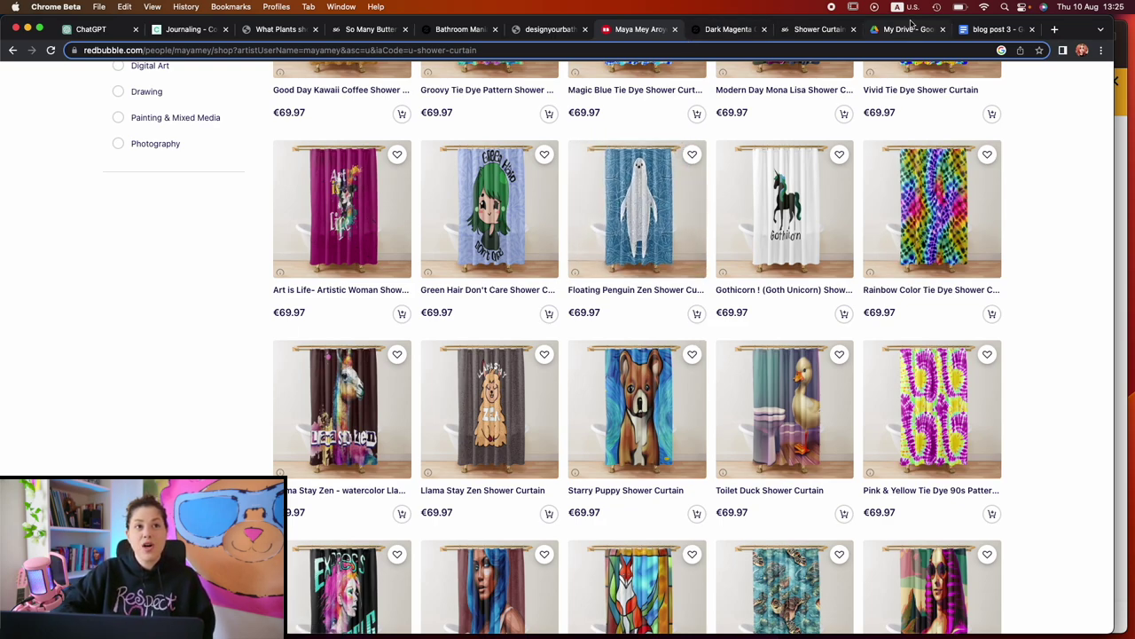
{"action": "left_click", "coordinate": [994, 32]}
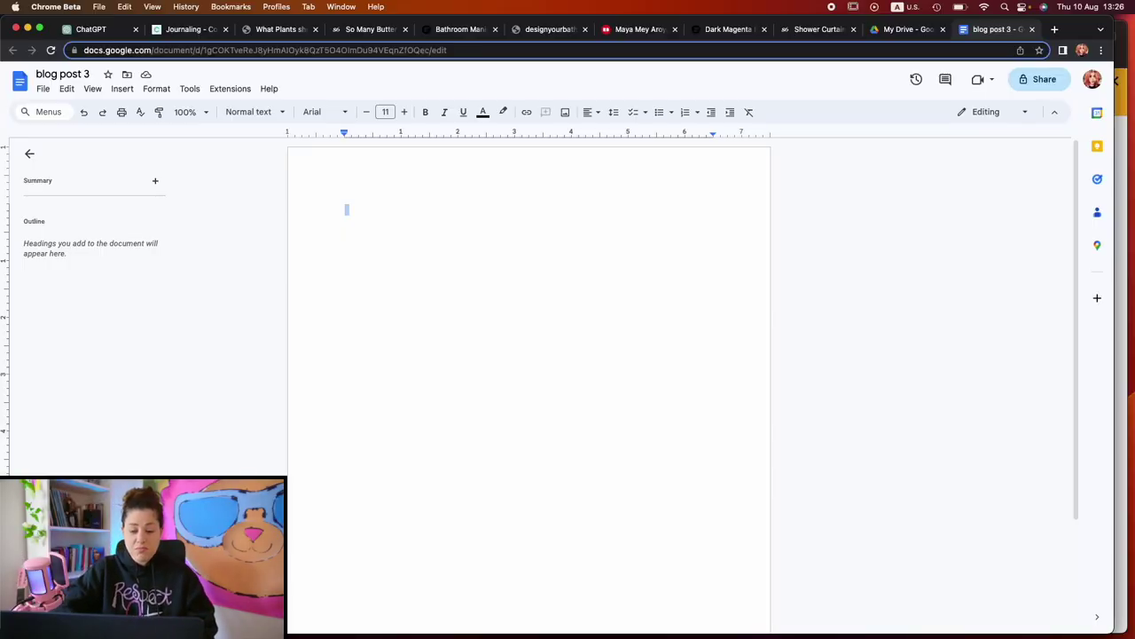
{"action": "type", "text": "2024 "}
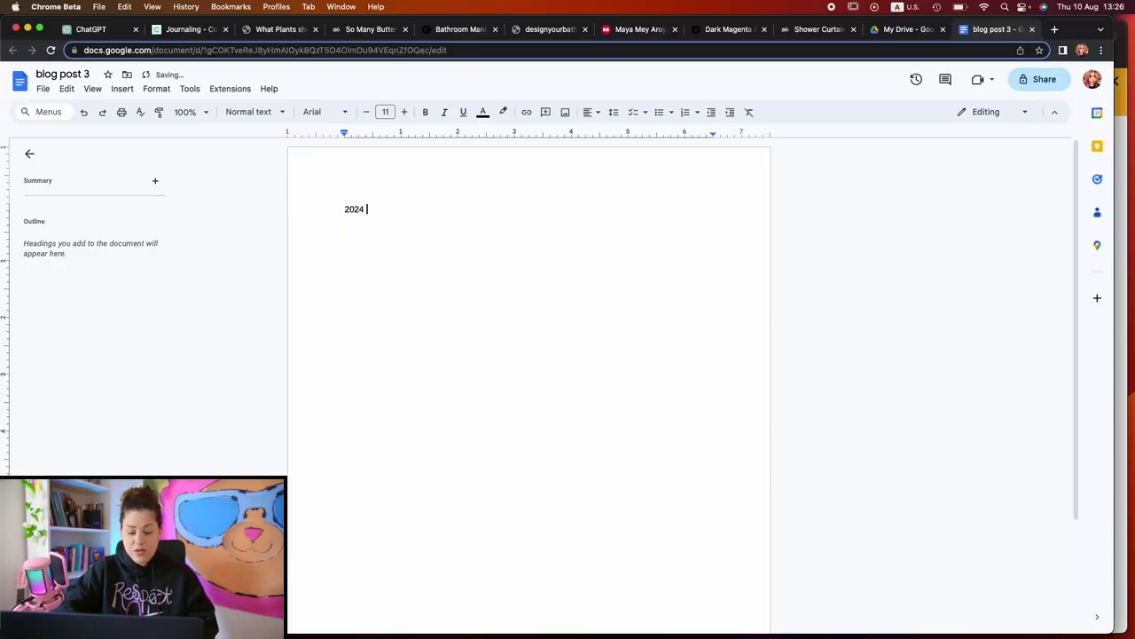
{"action": "type", "text": "shower curtsain"}
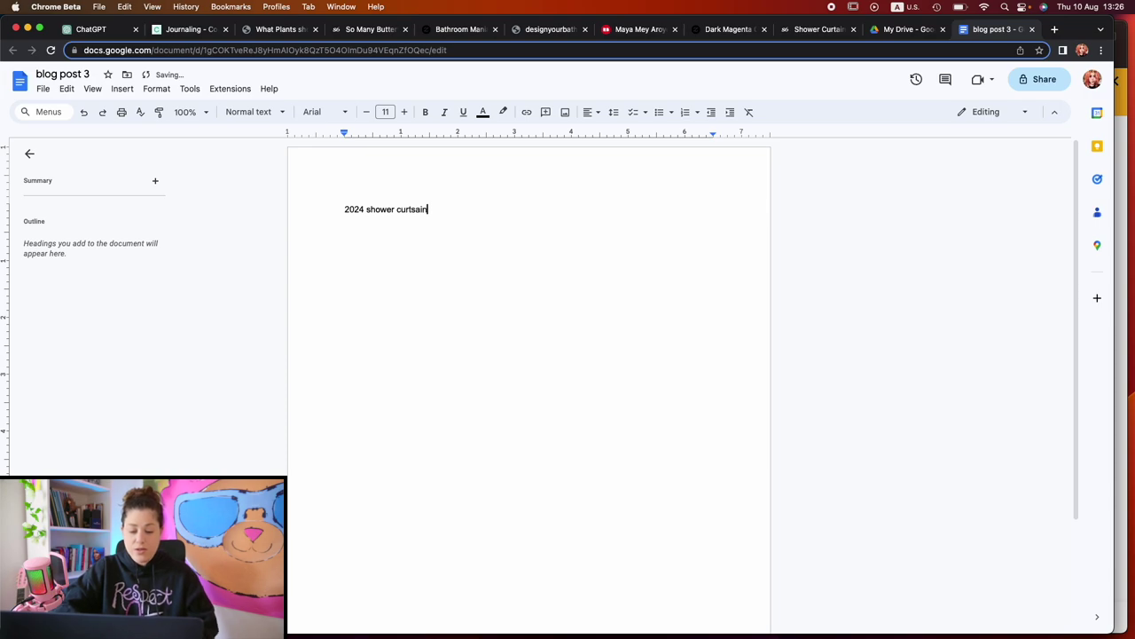
{"action": "key", "text": "BackSpace"}
{"action": "key", "text": "BackSpace"}
{"action": "key", "text": "BackSpace"}
{"action": "key", "text": "BackSpace"}
{"action": "type", "text": "ain trends"}
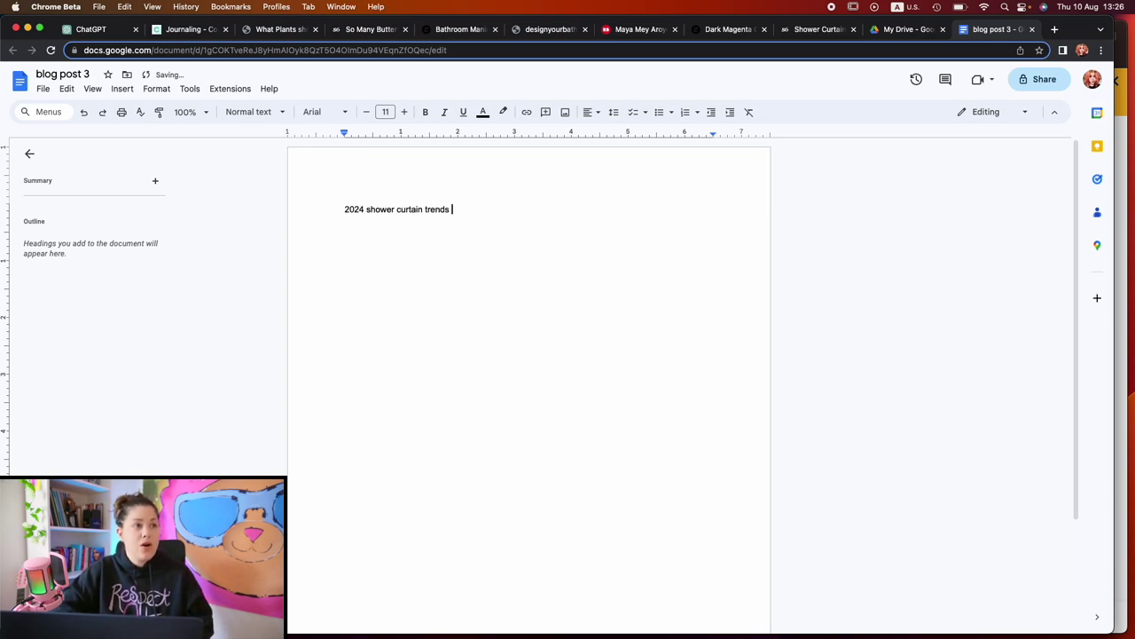
Insert 'HOTTEST' so the title reads '2024 HOTTEST shower curtain trends', then start a new line.
{"action": "left_click", "coordinate": [367, 210]}
{"action": "type", "text": "HOTTEST s"}
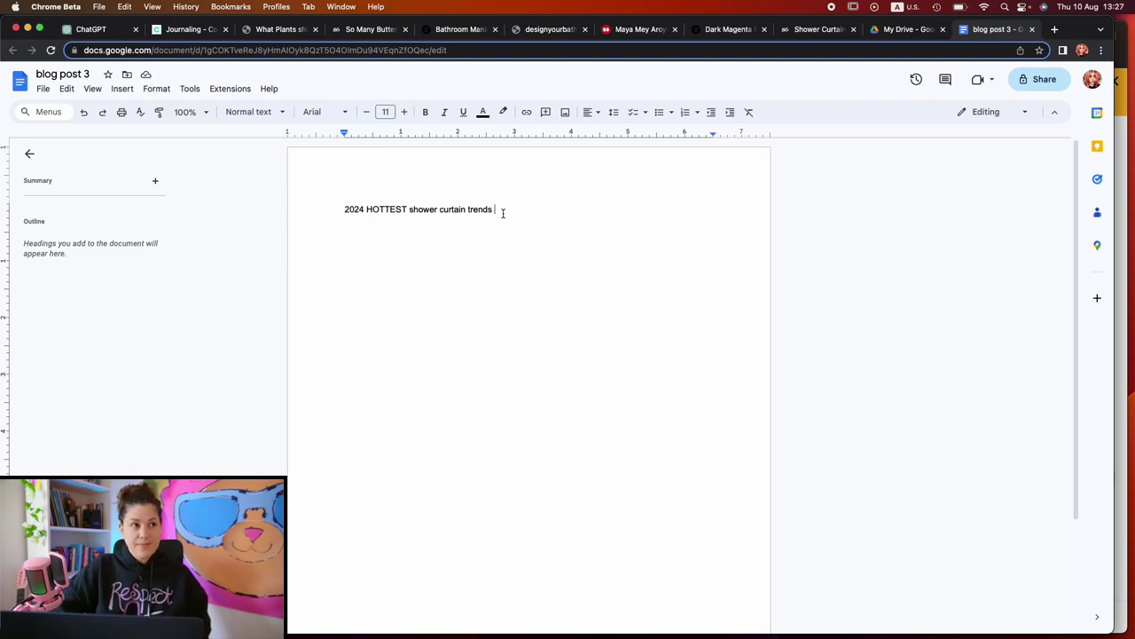
{"action": "key", "text": "Return"}
Type the intro 'No one likes a boring bathroom…', previewing the top 2024 shower curtain trends.
{"action": "type", "text": "No one likes a boring bathroom, a"}
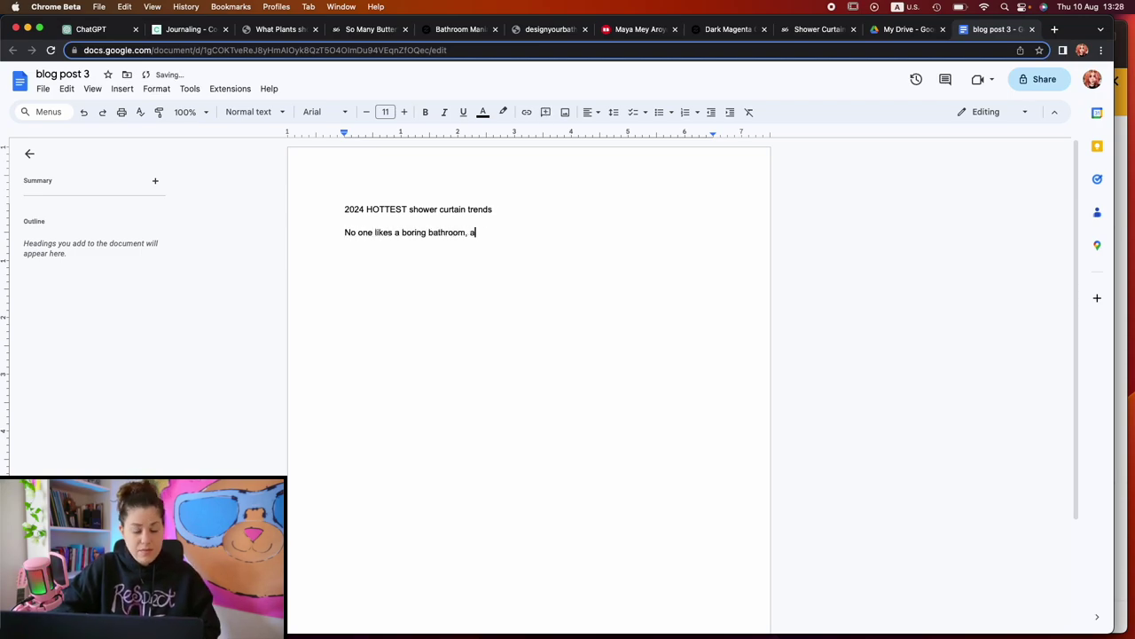
{"action": "type", "text": "nd no one should have a boring bathroom!"}
{"action": "key", "text": "Return"}
{"action": "type", "text": "S"}
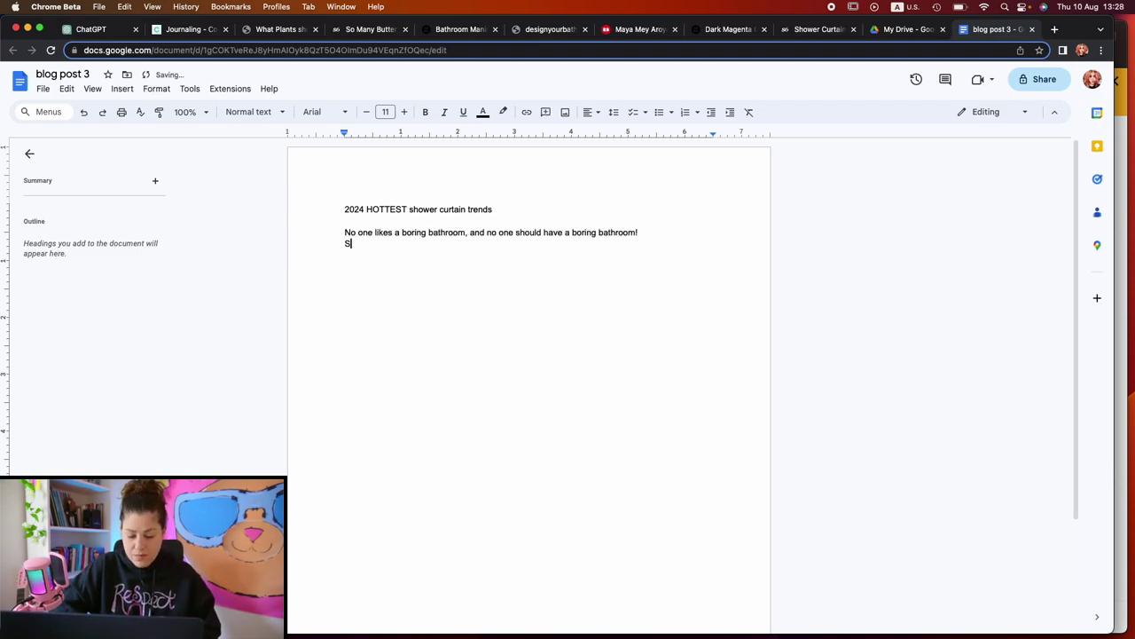
{"action": "type", "text": "o, today, we'll go over some cool"}
{"action": "key", "text": "BackSpace"}
{"action": "key", "text": "BackSpace"}
{"action": "key", "text": "BackSpace"}
{"action": "key", "text": "BackSpace"}
{"action": "key", "text": "BackSpace"}
{"action": "key", "text": "BackSpace"}
{"action": "key", "text": "BackSpace"}
{"action": "key", "text": "BackSpace"}
{"action": "key", "text": "BackSpace"}
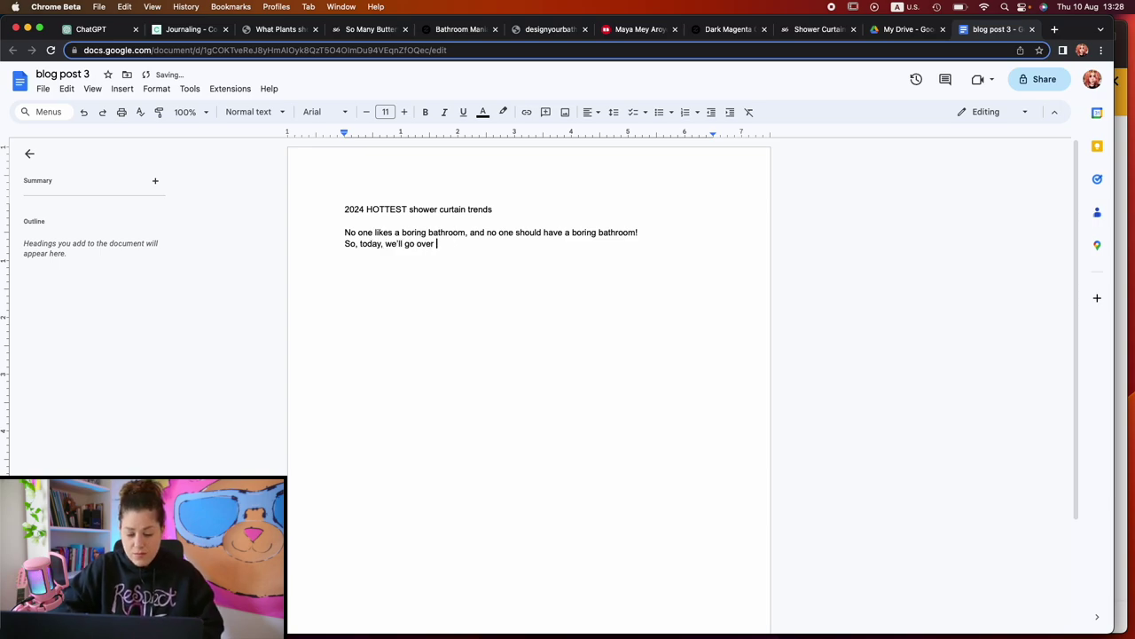
{"action": "type", "text": "the top trends in shower curtains for 2024- for you to be"}
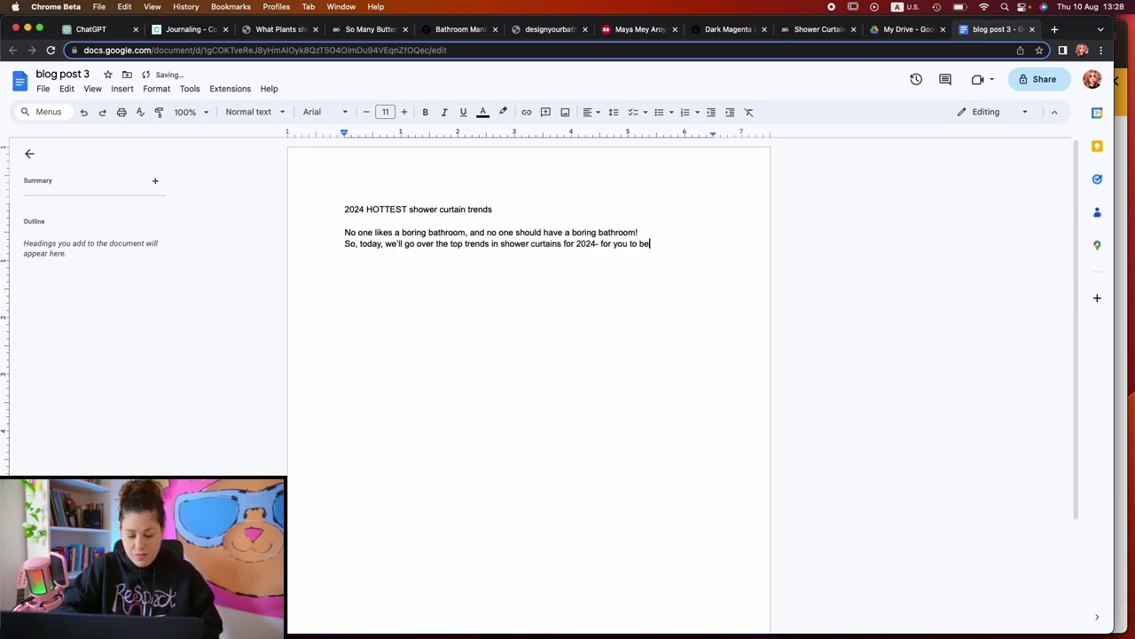
{"action": "type", "text": " able to style your bathroom as easily as hang"}
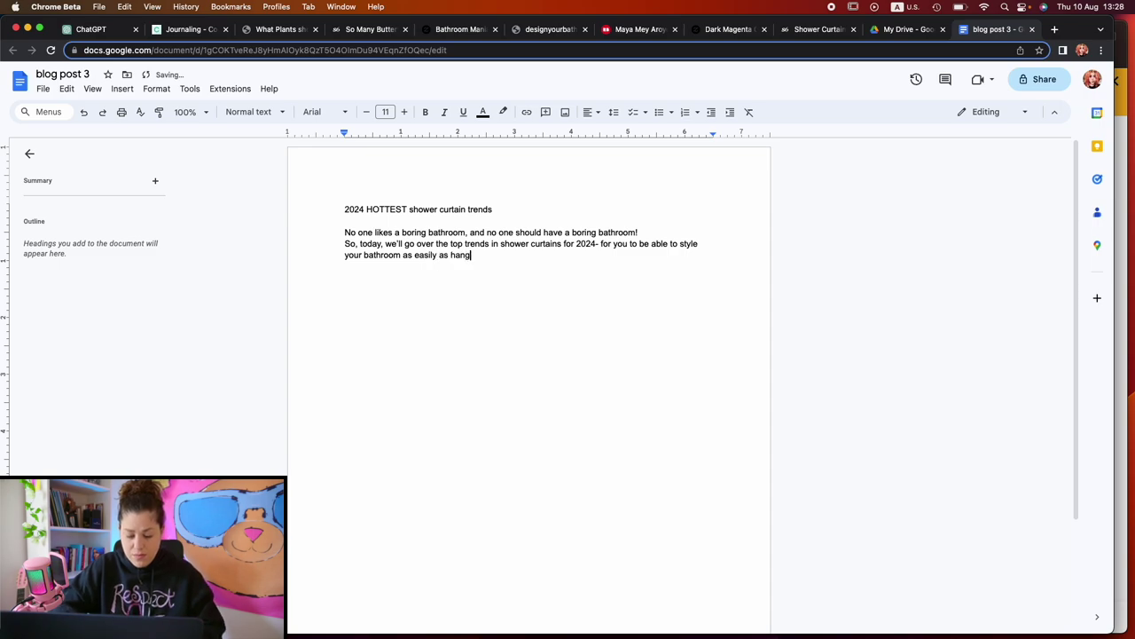
{"action": "type", "text": "ing a new curtain!"}
{"action": "key", "text": "Return"}
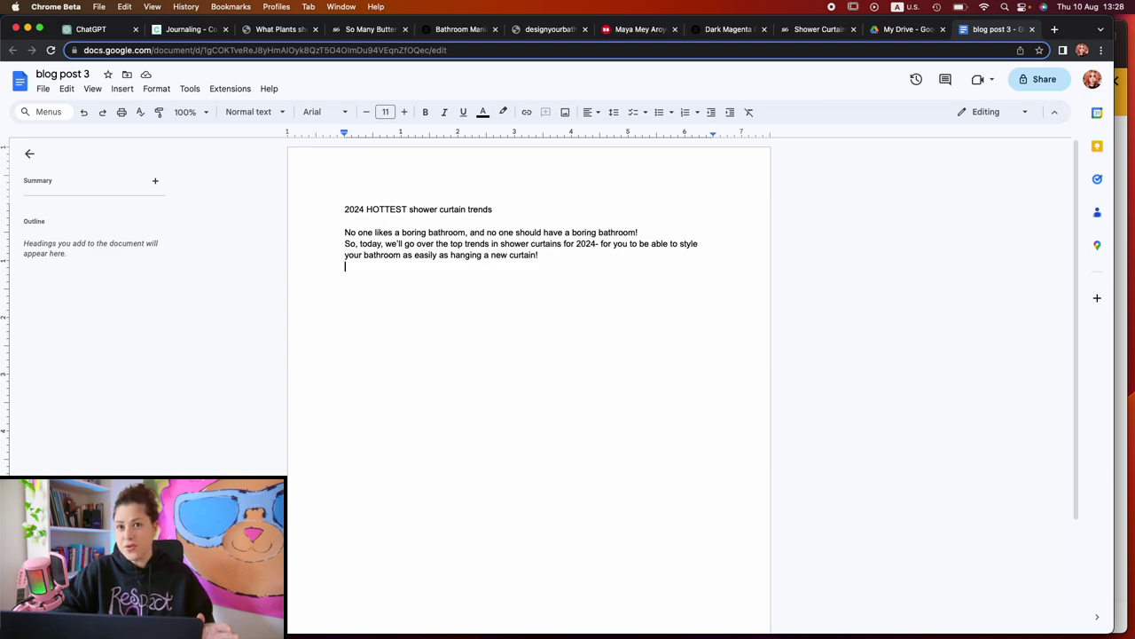
Change 'curtain!' to 'shower curtain!' and leave a blank line after the introduction.
{"action": "left_click", "coordinate": [509, 255]}
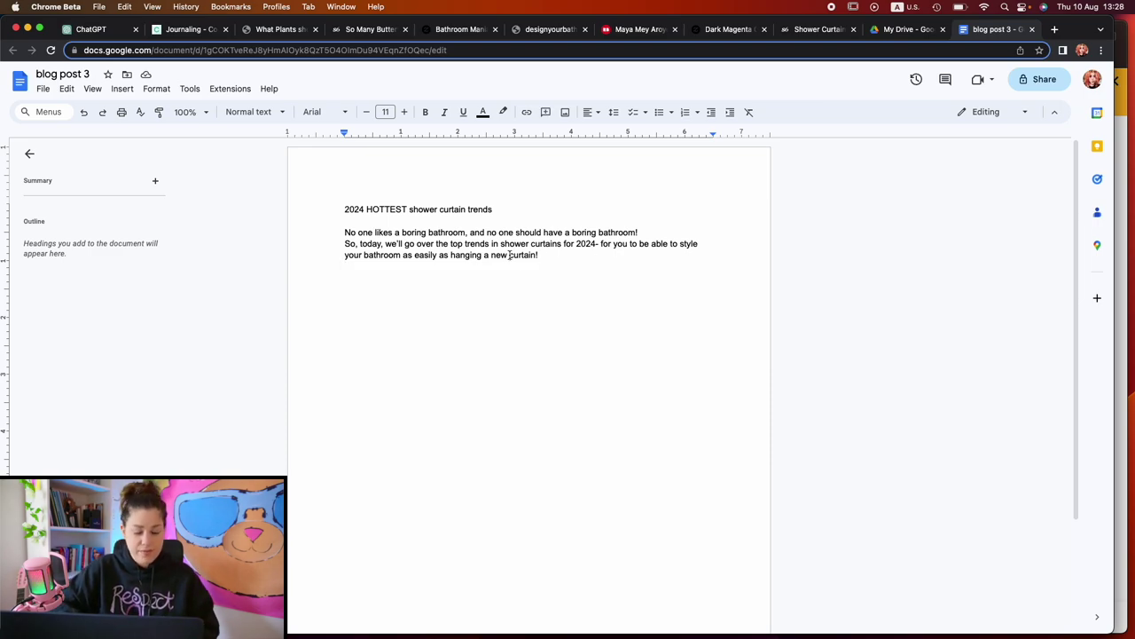
{"action": "type", "text": "shower"}
{"action": "key", "text": "End"}
{"action": "key", "text": "Return"}
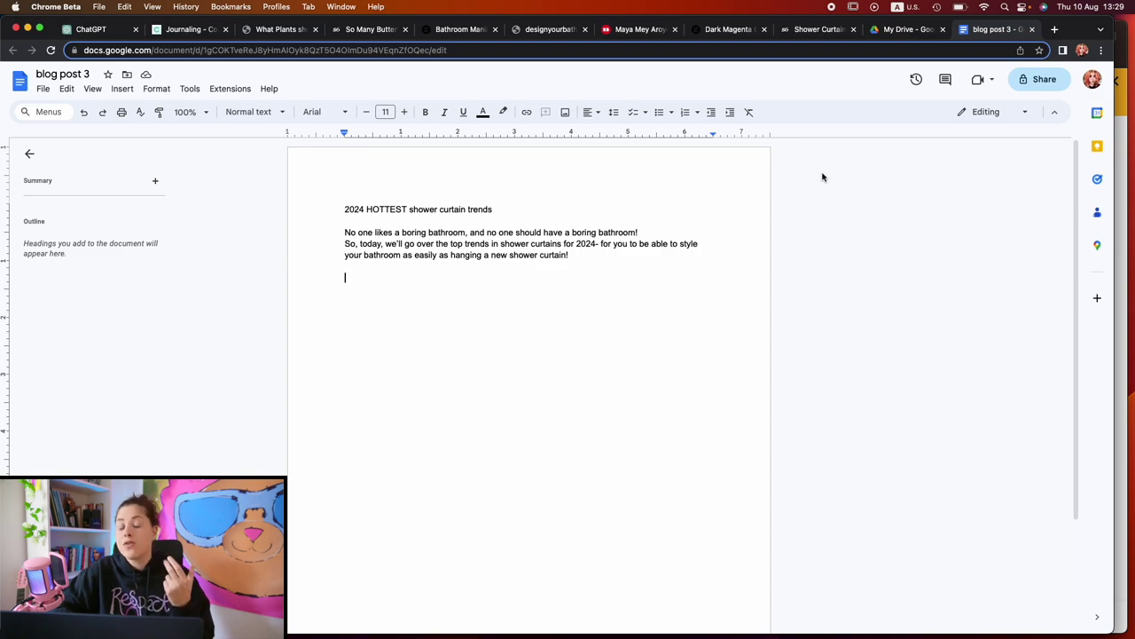
{"action": "left_click", "coordinate": [821, 31]}
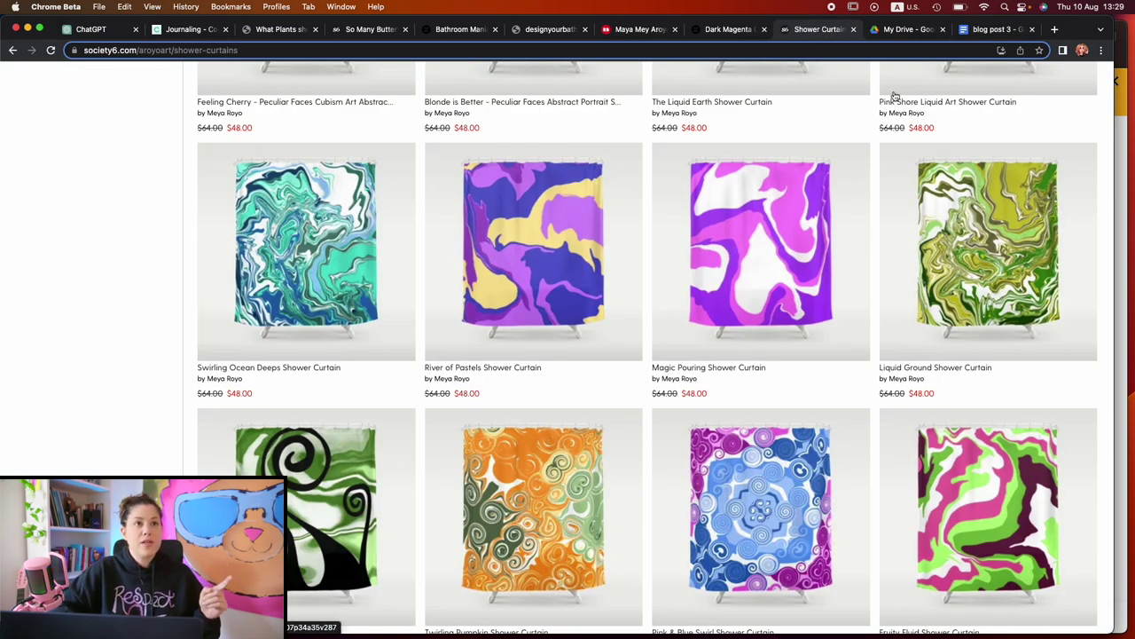
{"action": "left_click", "coordinate": [993, 29]}
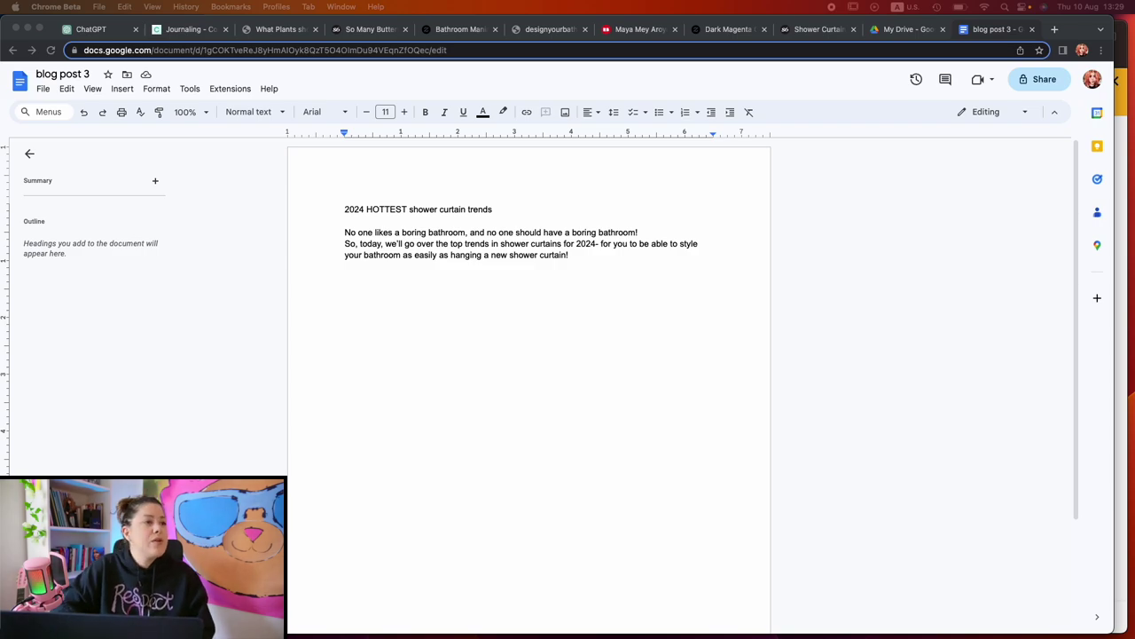
Paste the list of curtain trend categories and add space after the introduction.
{"action": "left_click", "coordinate": [461, 332]}
{"action": "type", "text": "tie dye, black and white, art parodies,  nautical, fruit patterns, Neurographics"}
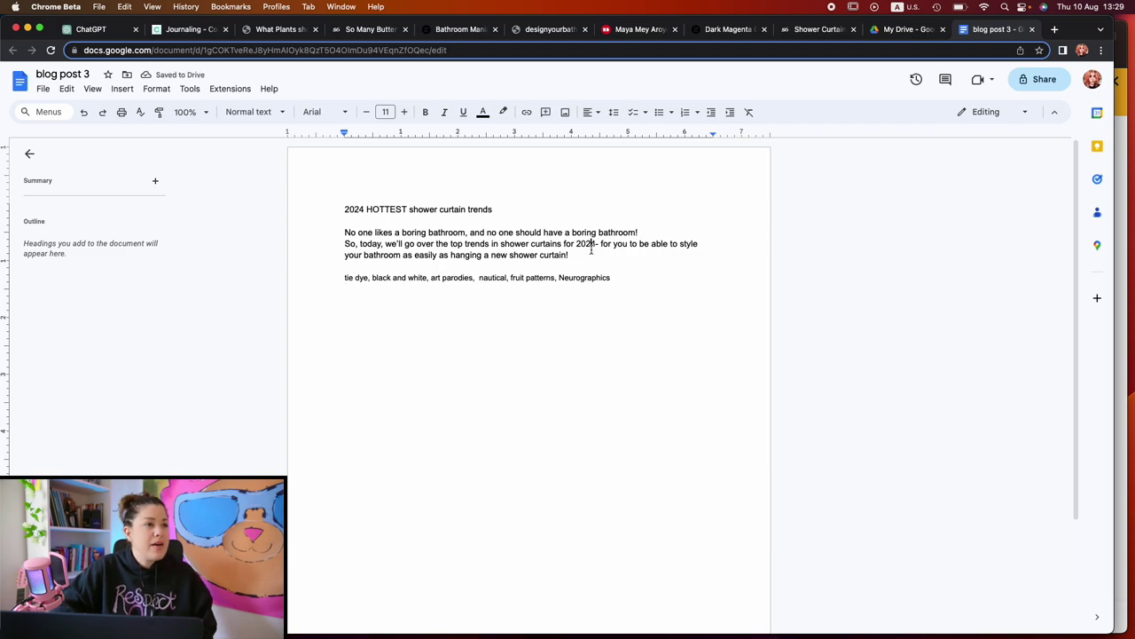
{"action": "left_click", "coordinate": [589, 255]}
{"action": "key", "text": "Return"}
{"action": "key", "text": "Return"}
{"action": "key", "text": "Return"}
Add headings for Tie Dye, Black & White, Art Parody, Nautical and Fruit Pattern Shower Curtains.
{"action": "type", "text": "T"}
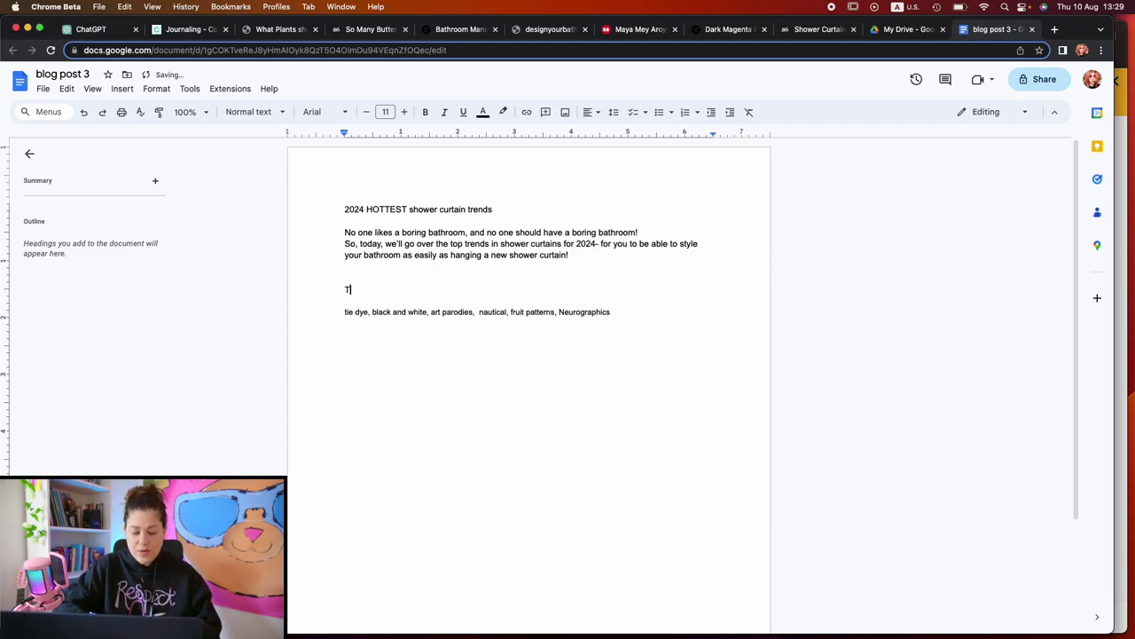
{"action": "type", "text": "ie Dye Showe"}
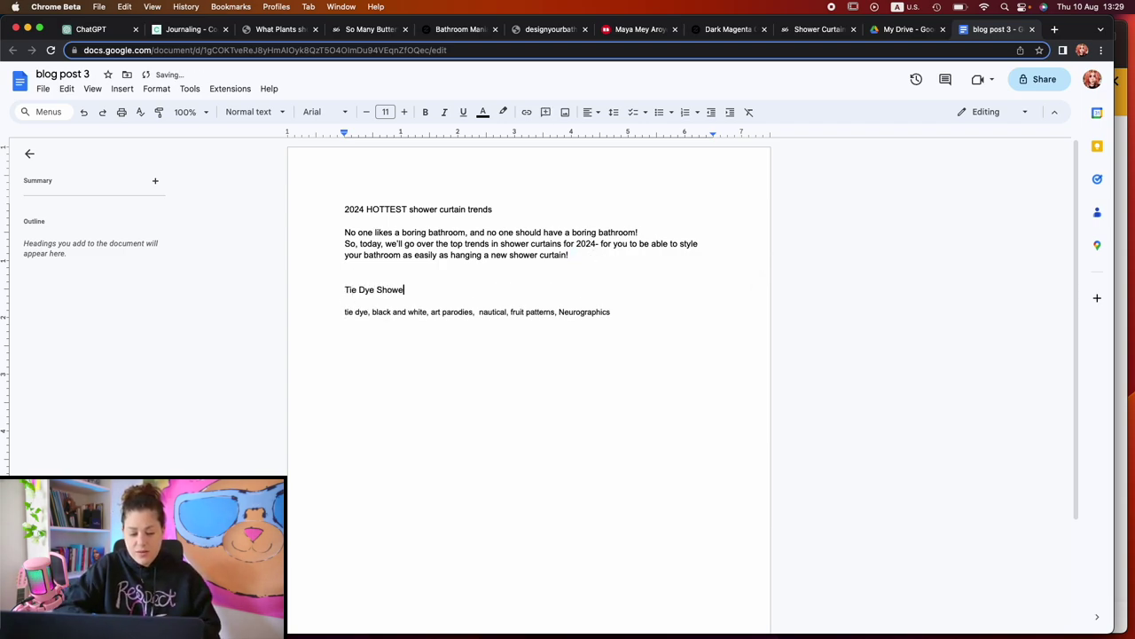
{"action": "type", "text": "r Curtai"}
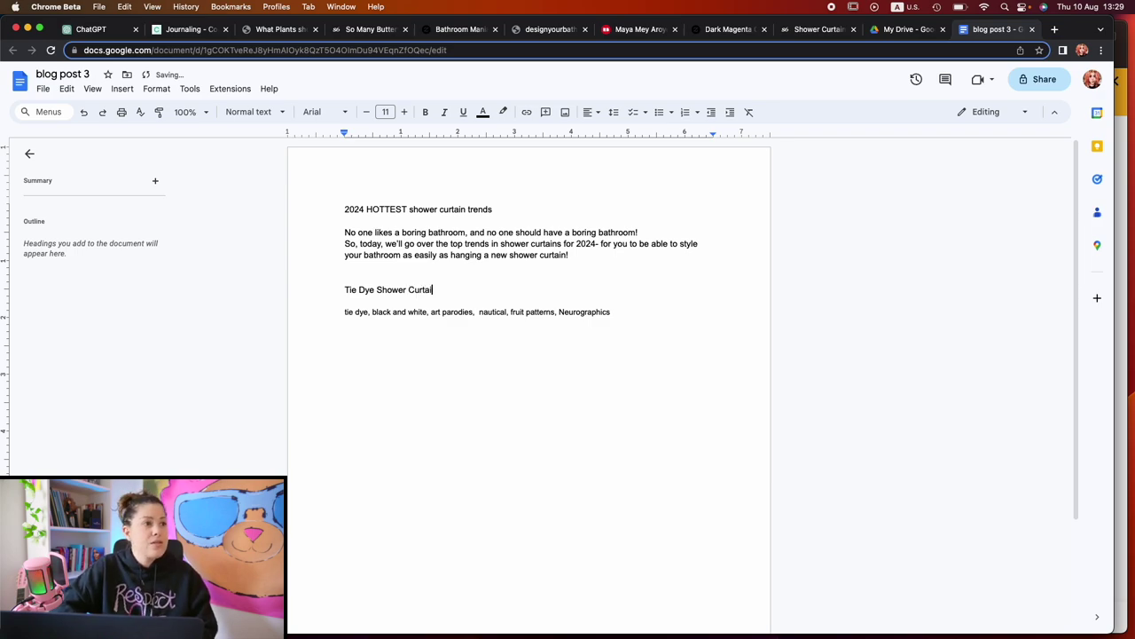
{"action": "type", "text": "ns"}
{"action": "key", "text": "Return"}
{"action": "key", "text": "Return"}
{"action": "key", "text": "Return"}
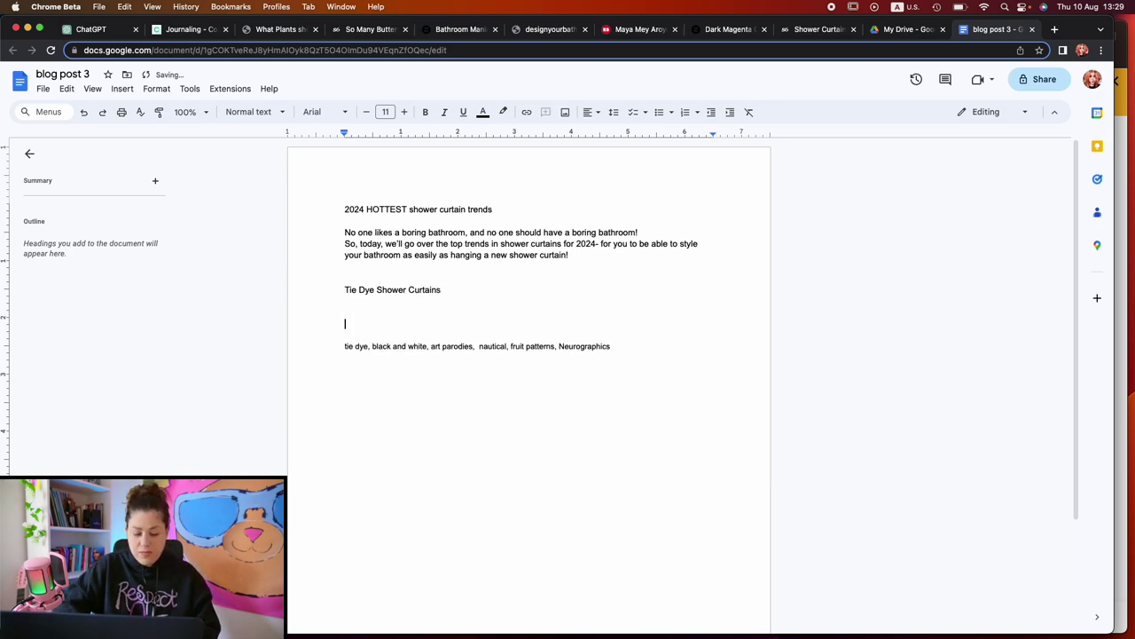
{"action": "type", "text": "Black & Wh"}
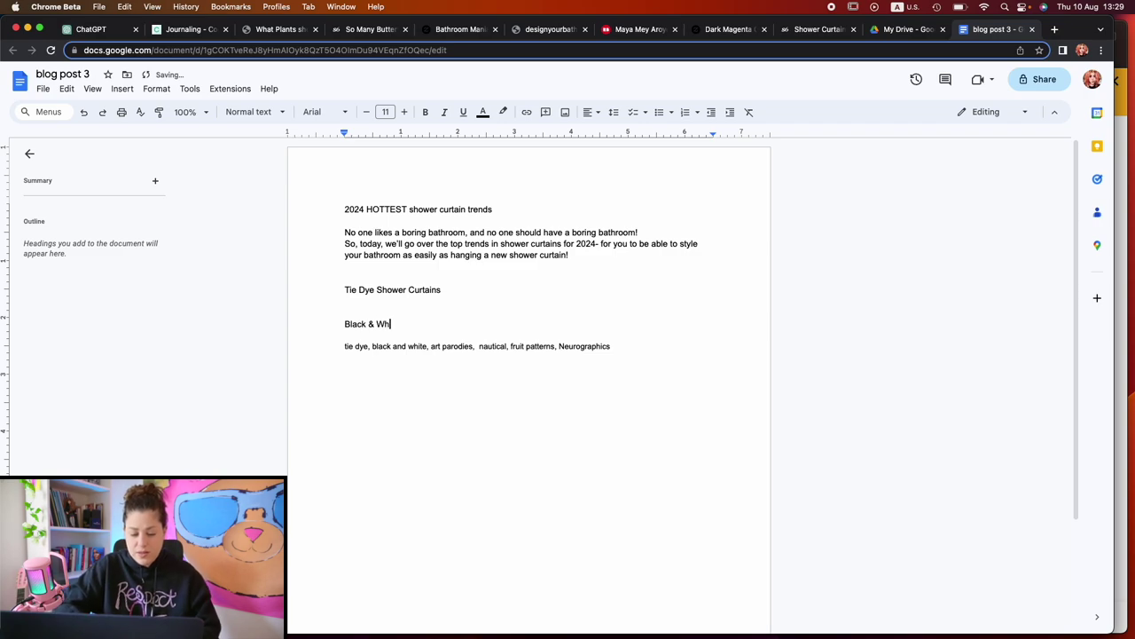
{"action": "type", "text": "ite Shower Curtains"}
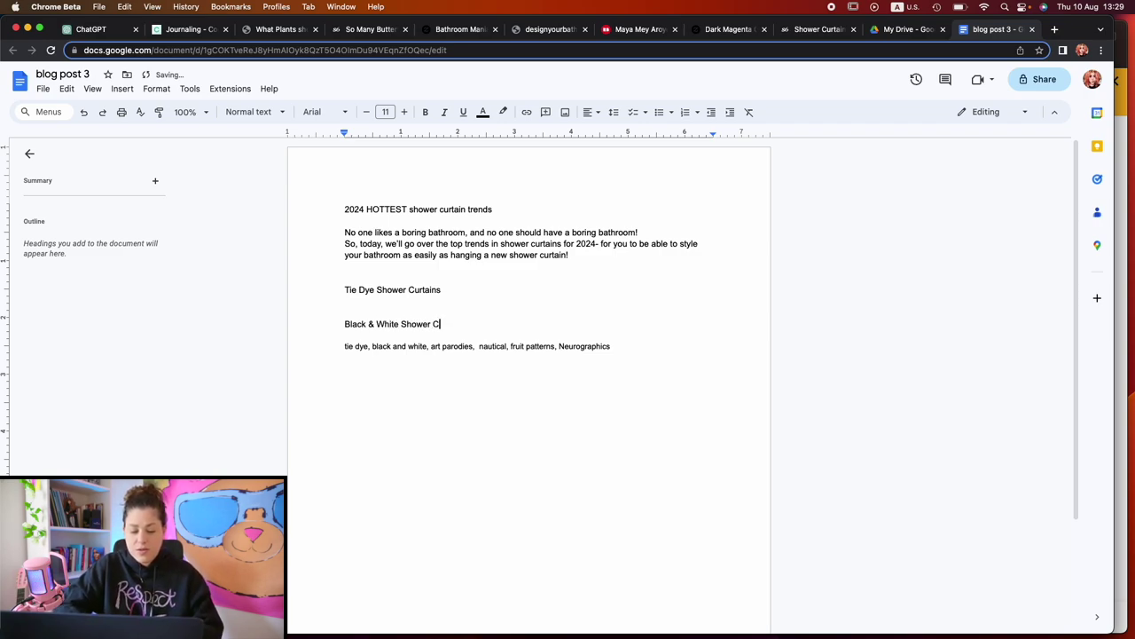
{"action": "key", "text": "Return"}
{"action": "key", "text": "Return"}
{"action": "type", "text": "Art"}
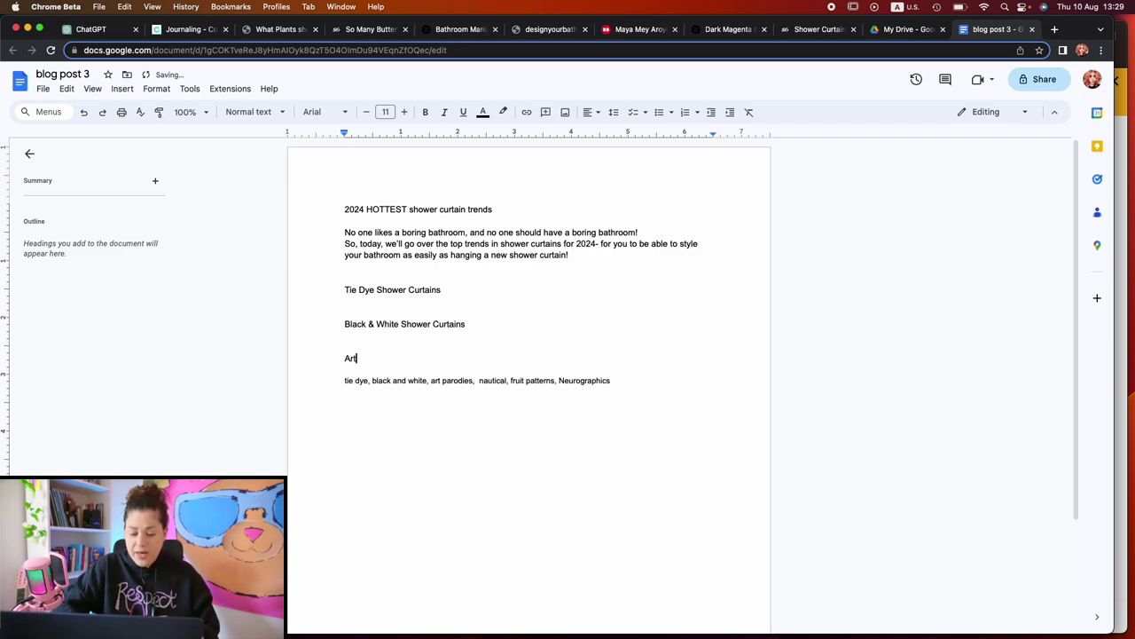
{"action": "type", "text": " Parody Showe"}
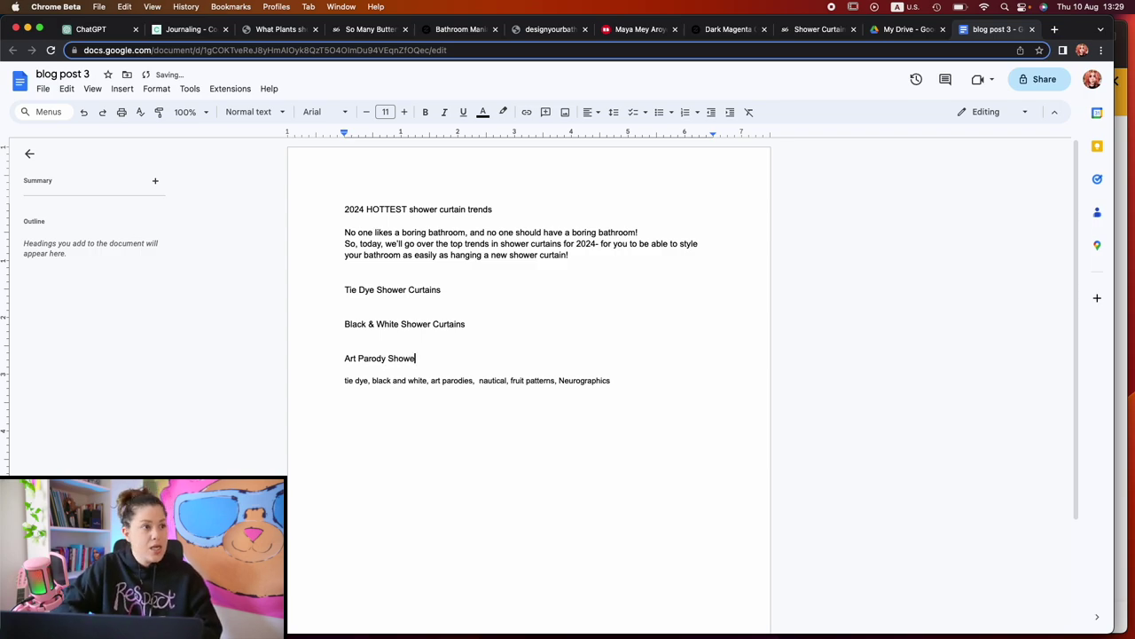
{"action": "type", "text": "r Curtains"}
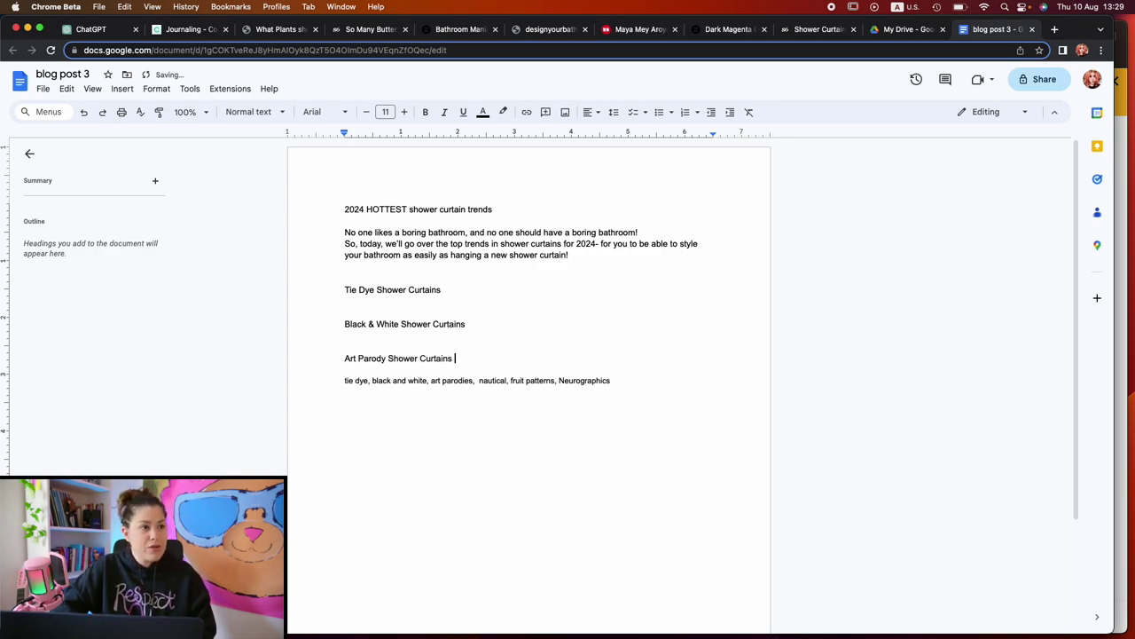
{"action": "key", "text": "Return"}
{"action": "key", "text": "Return"}
{"action": "key", "text": "Return"}
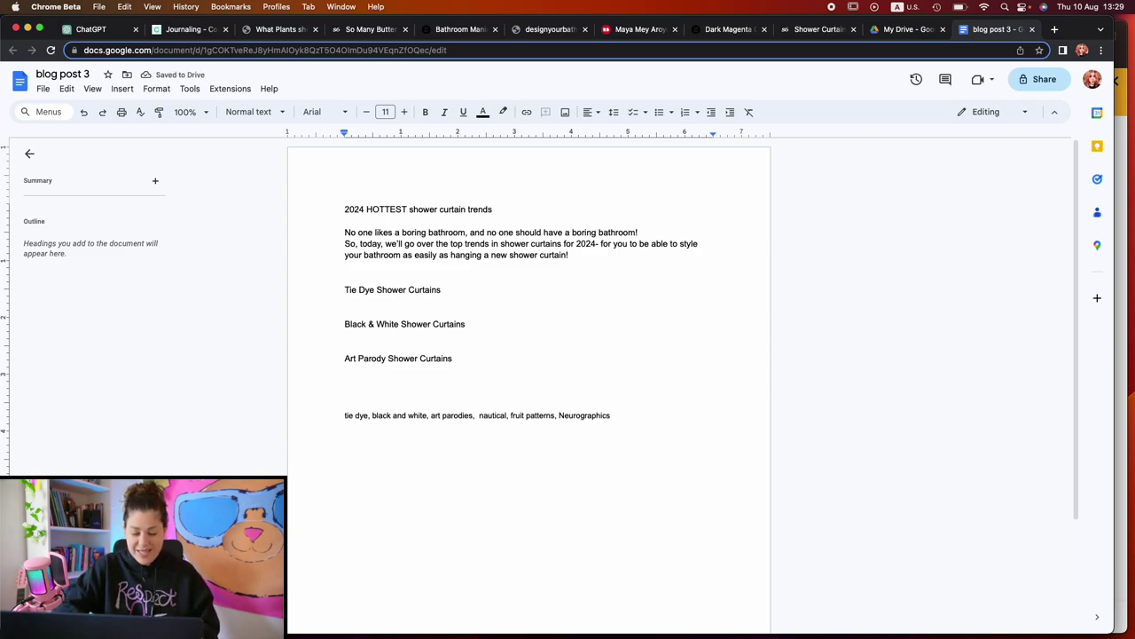
{"action": "type", "text": "Nautical Sh"}
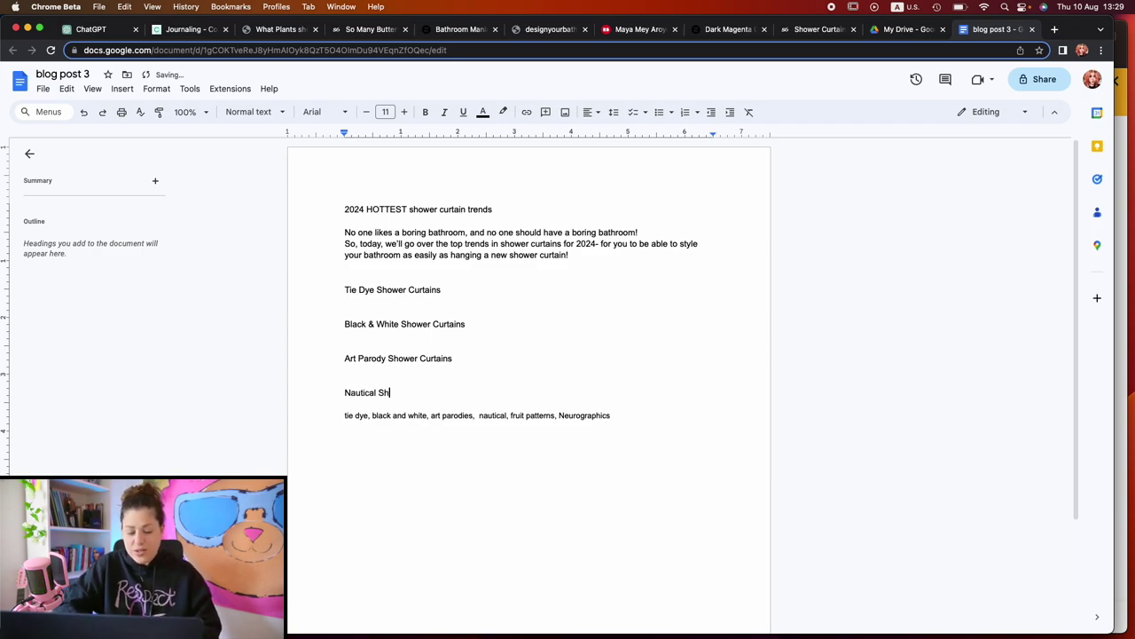
{"action": "type", "text": "ower Curtain"}
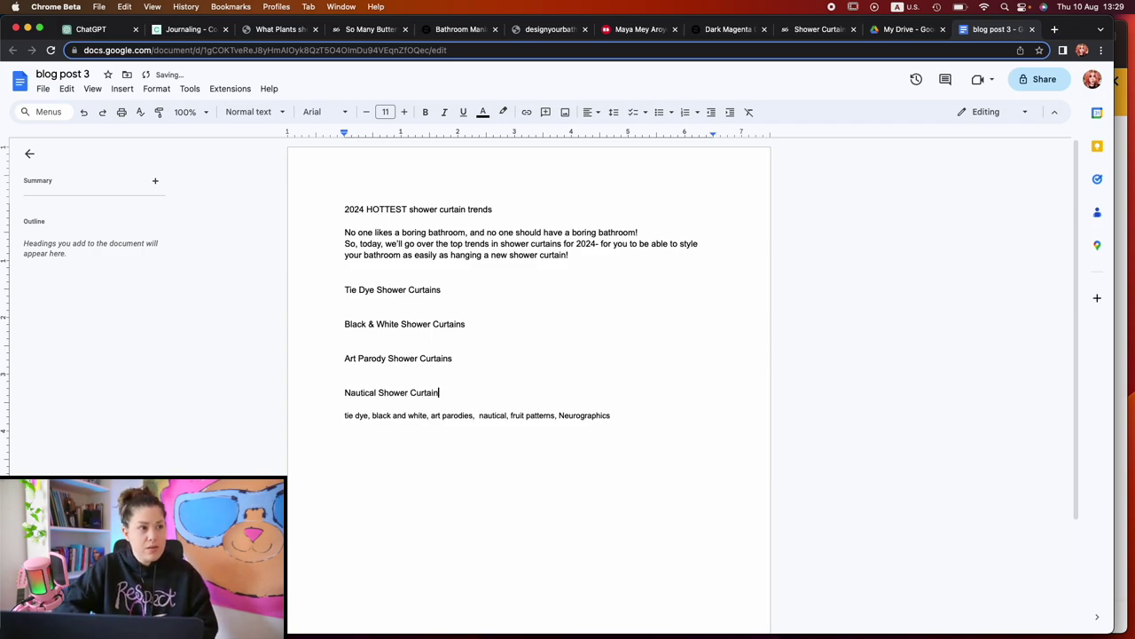
{"action": "type", "text": "s"}
{"action": "key", "text": "Return"}
{"action": "key", "text": "Return"}
{"action": "key", "text": "Return"}
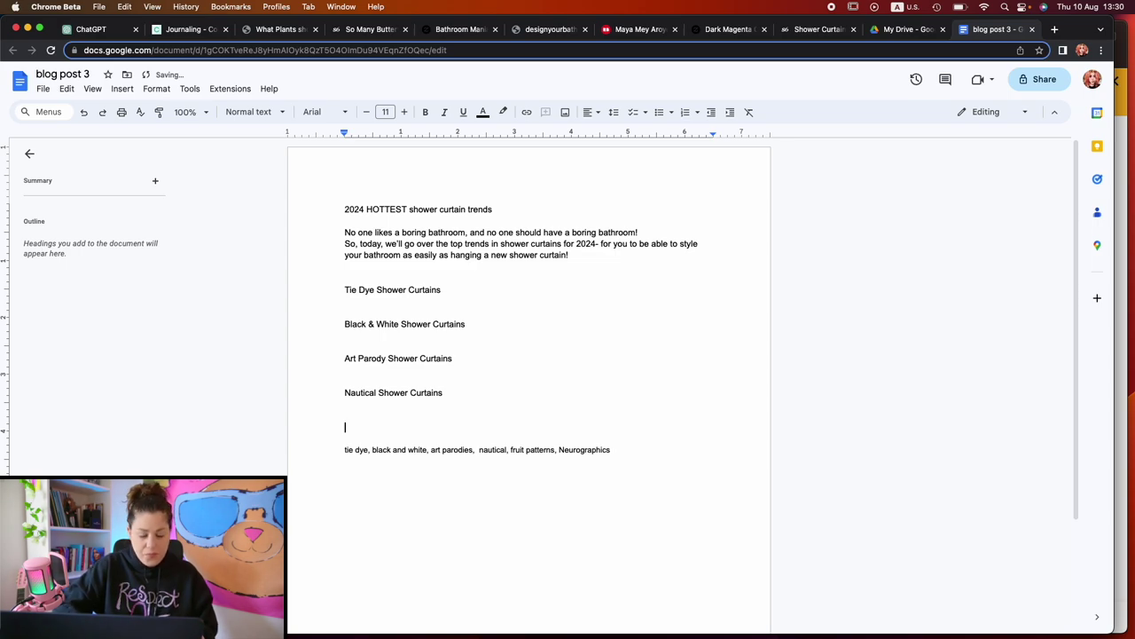
{"action": "type", "text": "Fruit"}
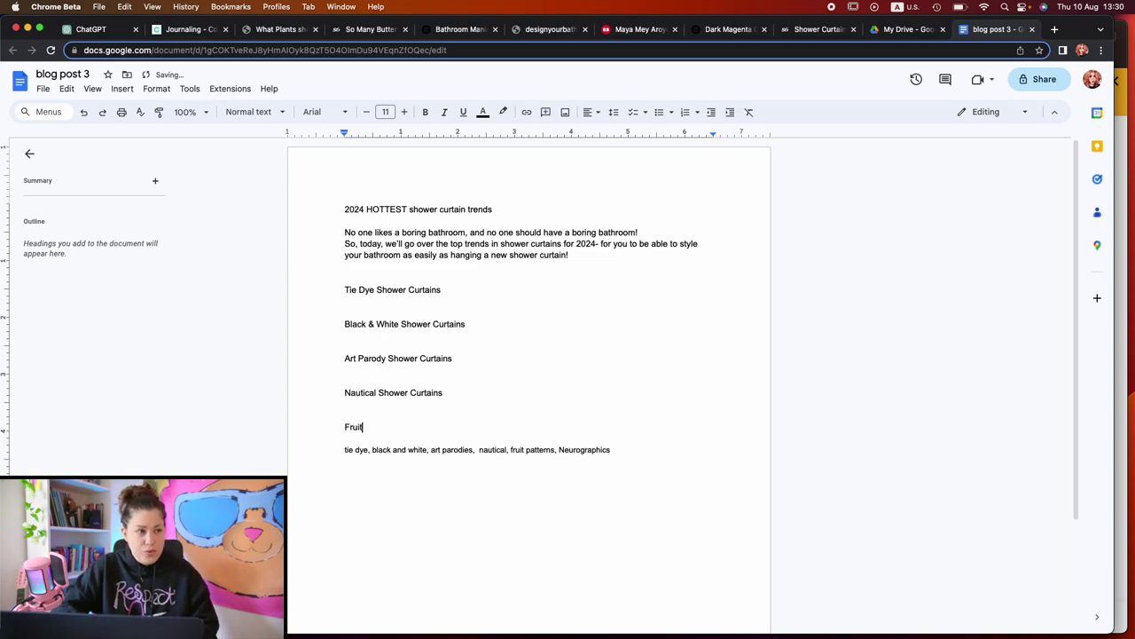
{"action": "type", "text": " Pattern "}
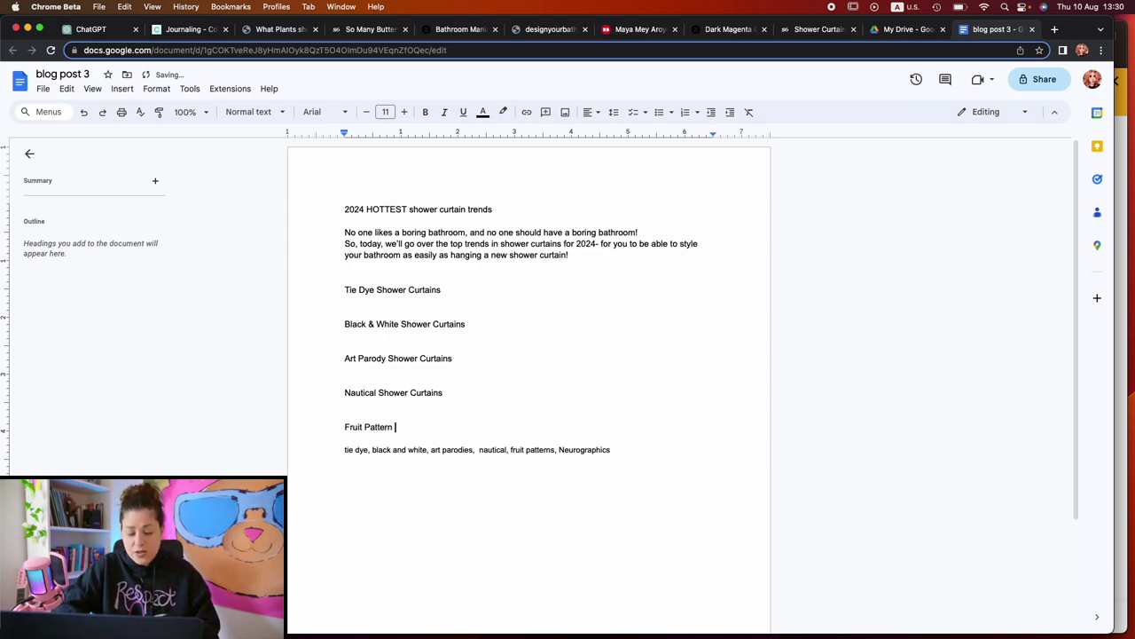
{"action": "type", "text": "Shower C"}
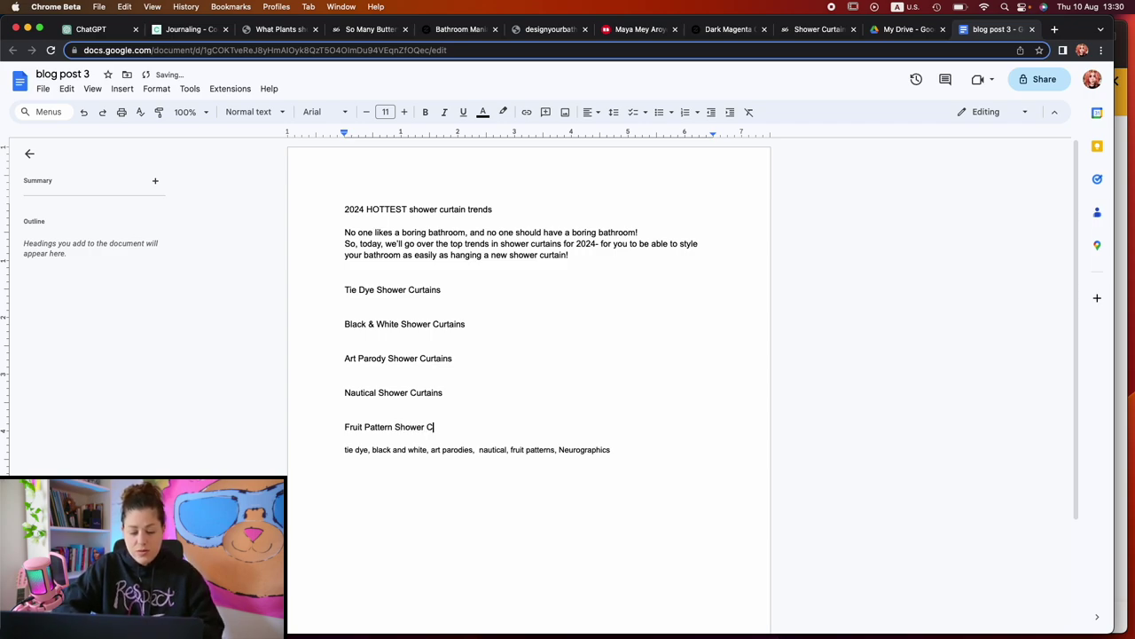
{"action": "type", "text": "urtains"}
{"action": "key", "text": "Return"}
{"action": "key", "text": "Return"}
{"action": "key", "text": "Return"}
Add the 'Neurographic Art Shower Curtains' heading and delete the keyword notes line.
{"action": "type", "text": "N"}
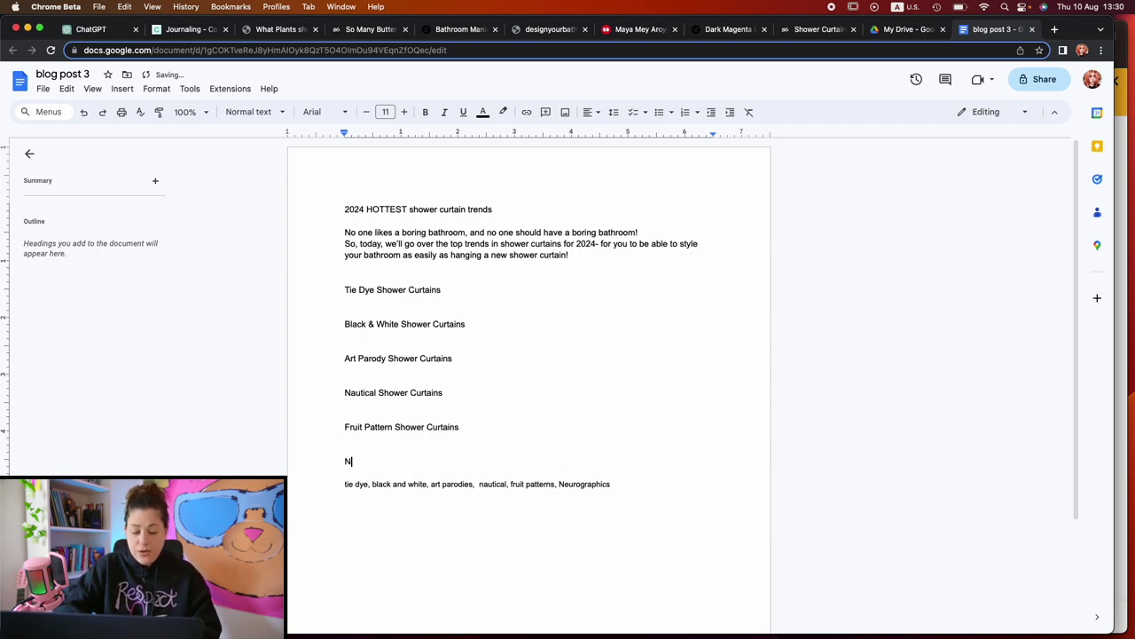
{"action": "type", "text": "eurographi"}
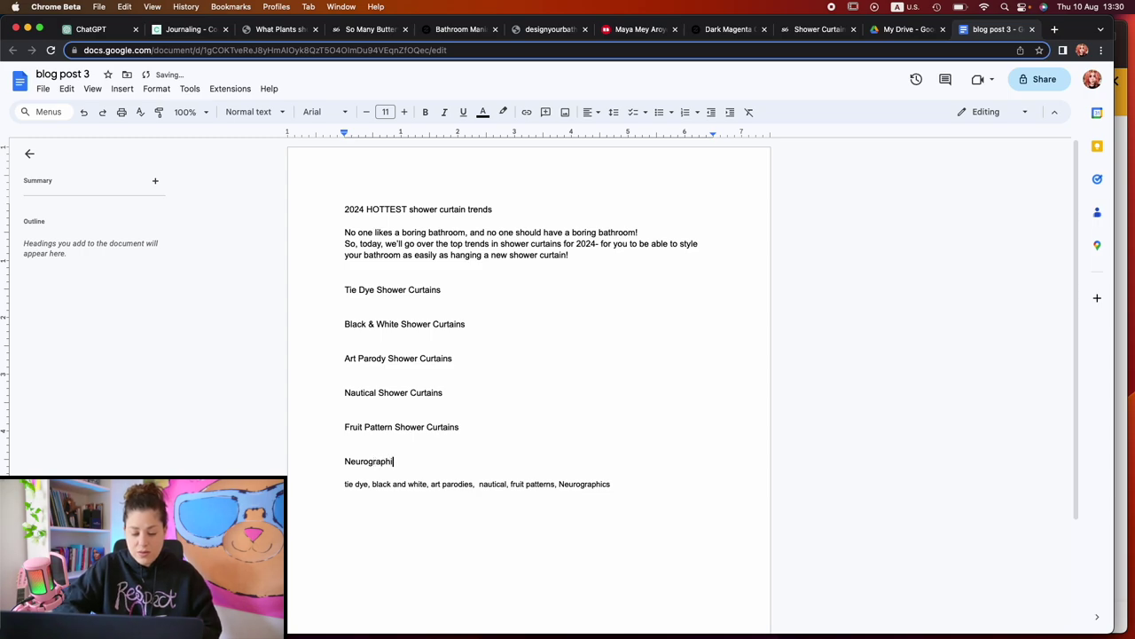
{"action": "type", "text": "cs Sho"}
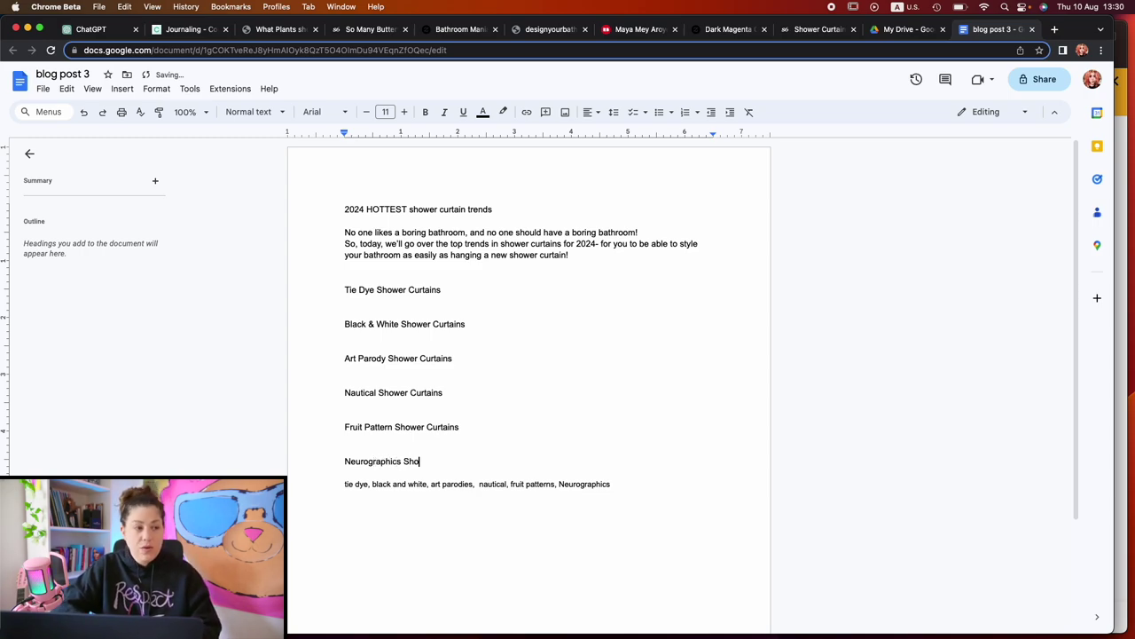
{"action": "type", "text": "wer"}
{"action": "left_click", "coordinate": [402, 461]}
{"action": "key", "text": "BackSpace"}
{"action": "key", "text": "BackSpace"}
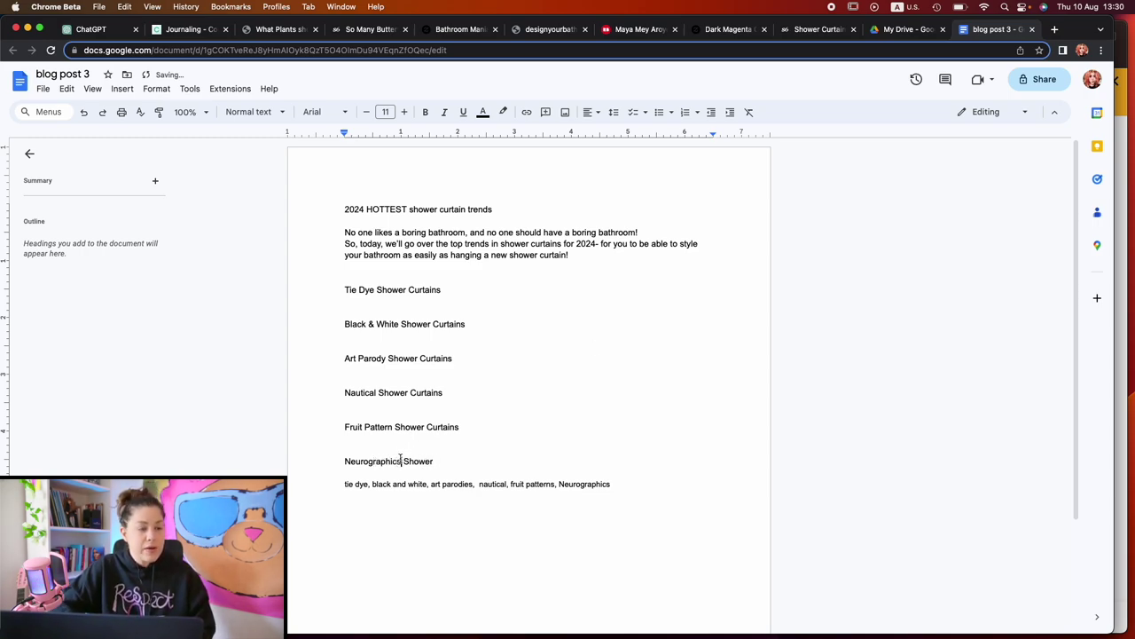
{"action": "type", "text": "Art"}
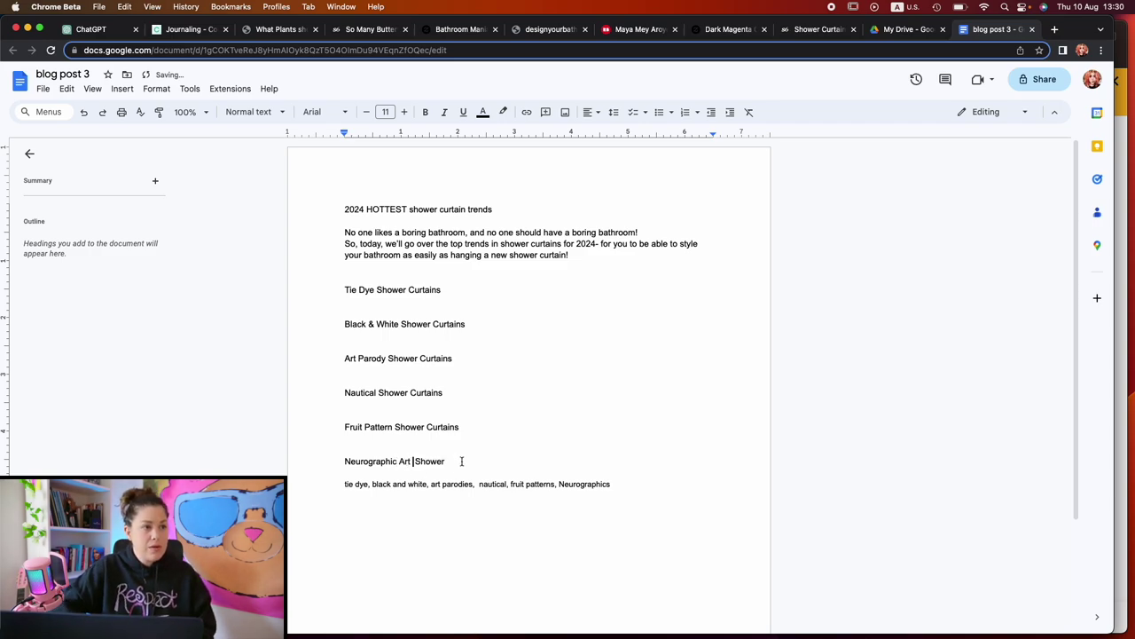
{"action": "left_click", "coordinate": [461, 461]}
{"action": "type", "text": "Cur"}
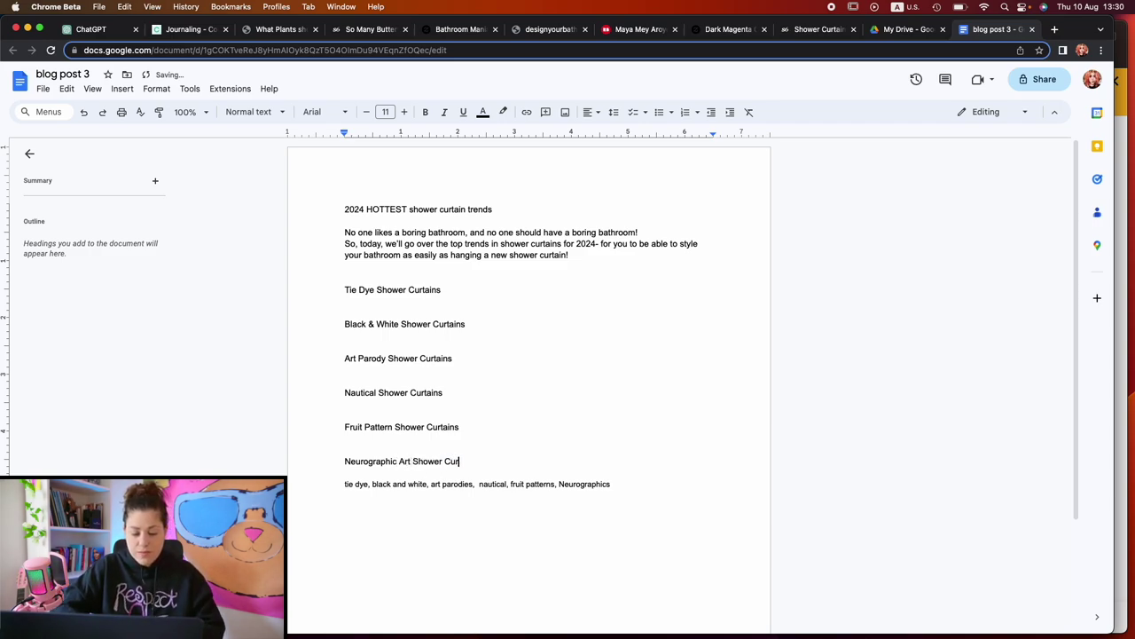
{"action": "type", "text": "tains"}
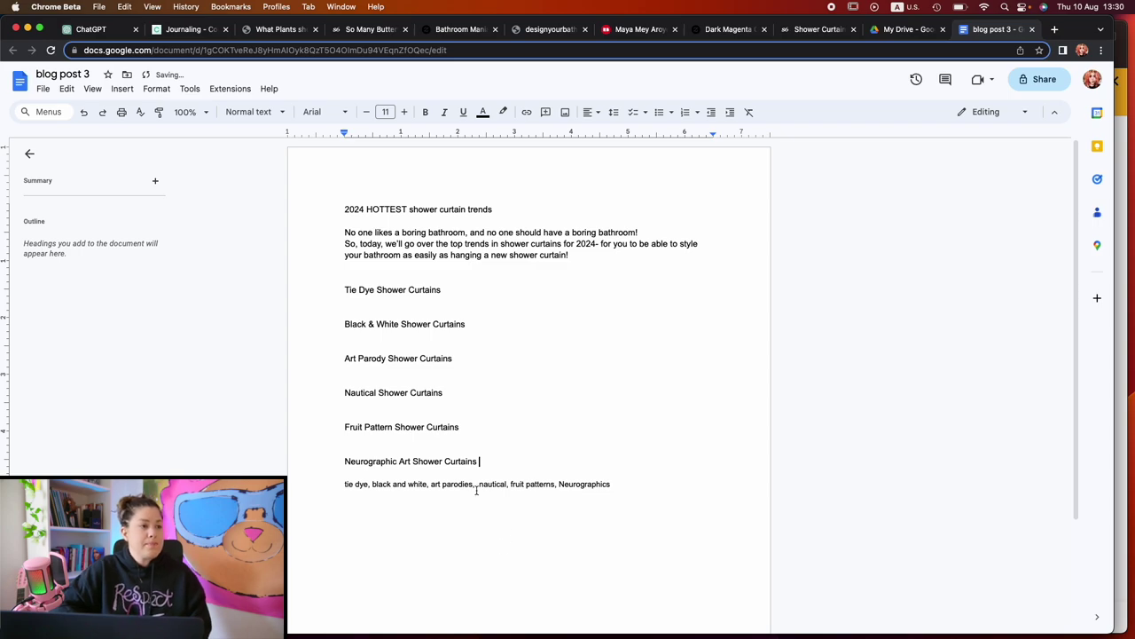
{"action": "triple_click", "coordinate": [476, 485]}
{"action": "key", "text": "BackSpace"}
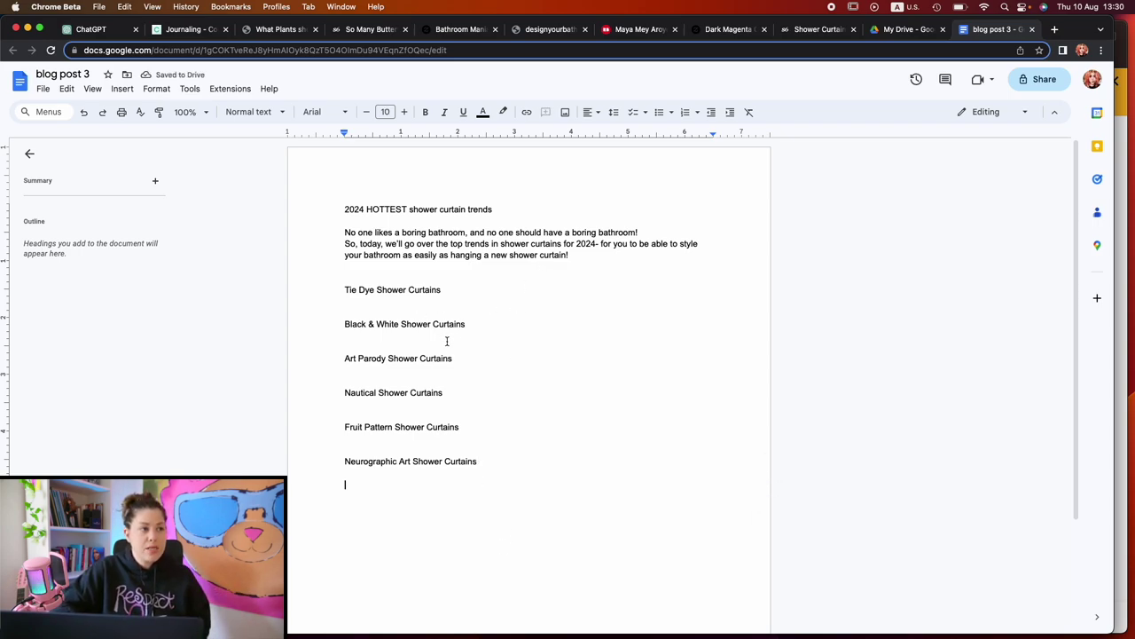
Insert 'Pink Shower Curtains' after Art Parody and 'Boho Shower Curtains' after Fruit Pattern.
{"action": "left_click", "coordinate": [462, 339]}
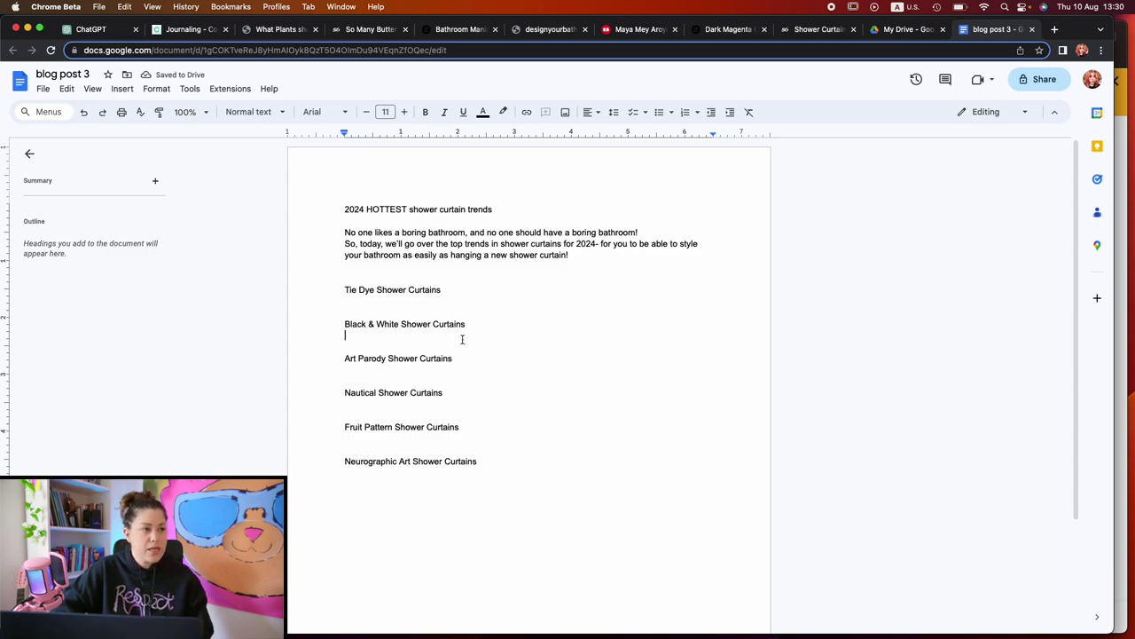
{"action": "left_click", "coordinate": [470, 351]}
{"action": "key", "text": "Return"}
{"action": "key", "text": "Return"}
{"action": "key", "text": "Return"}
{"action": "type", "text": "Pink Shjo"}
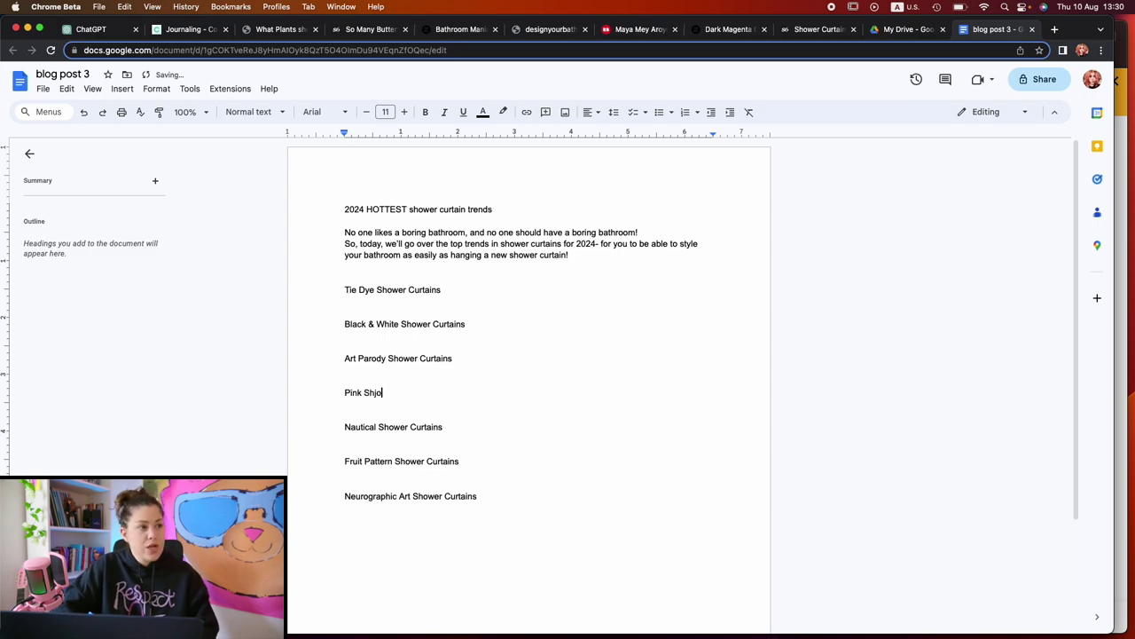
{"action": "key", "text": "BackSpace"}
{"action": "key", "text": "BackSpace"}
{"action": "type", "text": "ower Cur"}
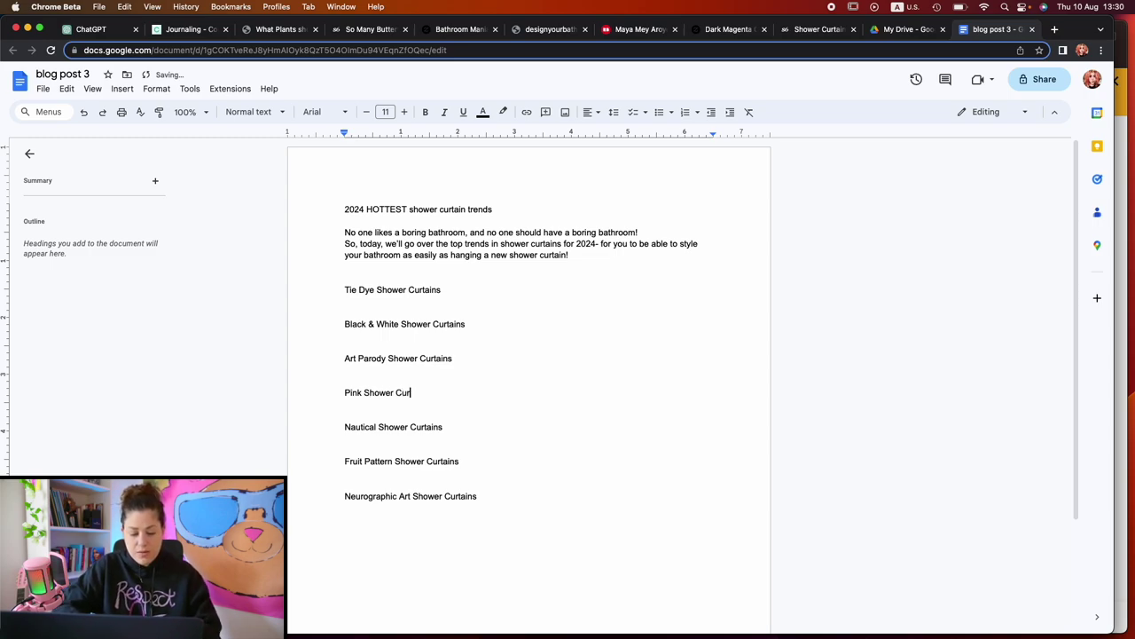
{"action": "type", "text": "tains"}
{"action": "left_click", "coordinate": [459, 461]}
{"action": "key", "text": "Return"}
{"action": "key", "text": "Return"}
{"action": "key", "text": "Return"}
{"action": "type", "text": "Bo"}
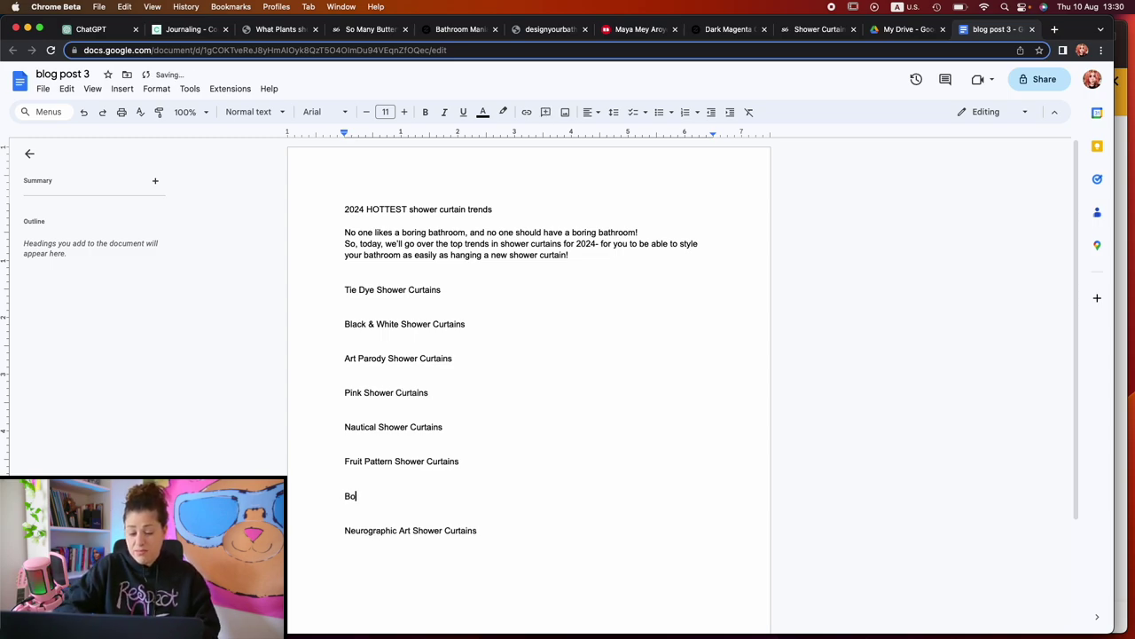
{"action": "type", "text": "ho S"}
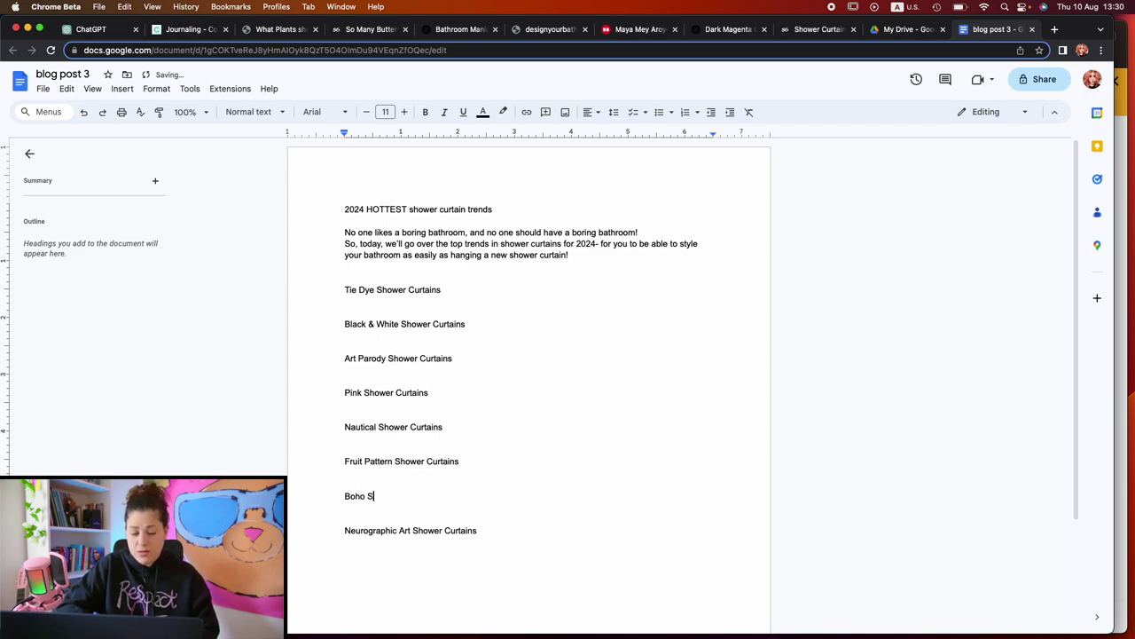
{"action": "type", "text": "hower Curtains"}
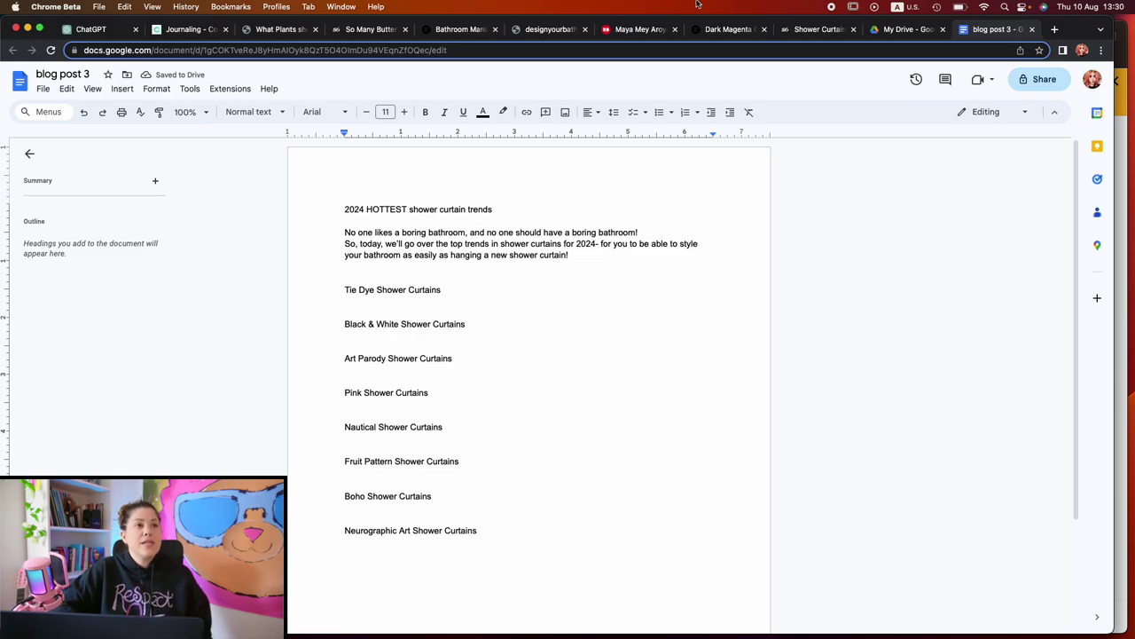
Browse the Zazzle, Society6 and Redbubble shower curtain shops.
{"action": "left_click", "coordinate": [726, 32]}
{"action": "left_click", "coordinate": [811, 32]}
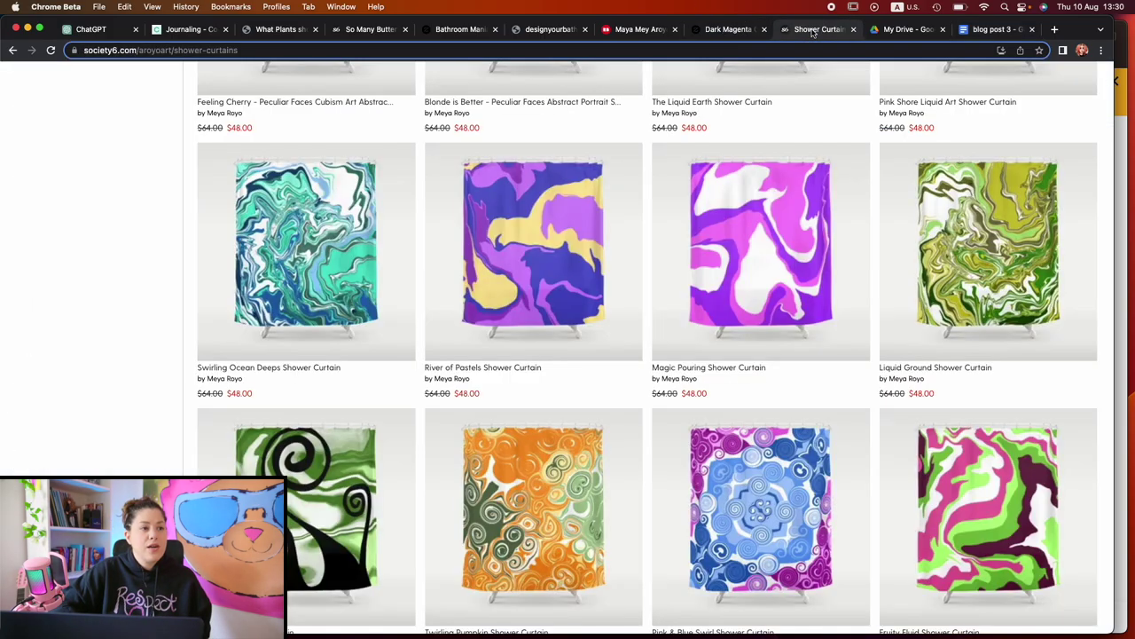
{"action": "scroll", "coordinate": [672, 307], "scroll_direction": "down", "scroll_amount": 5}
{"action": "scroll", "coordinate": [672, 301], "scroll_direction": "up", "scroll_amount": 15}
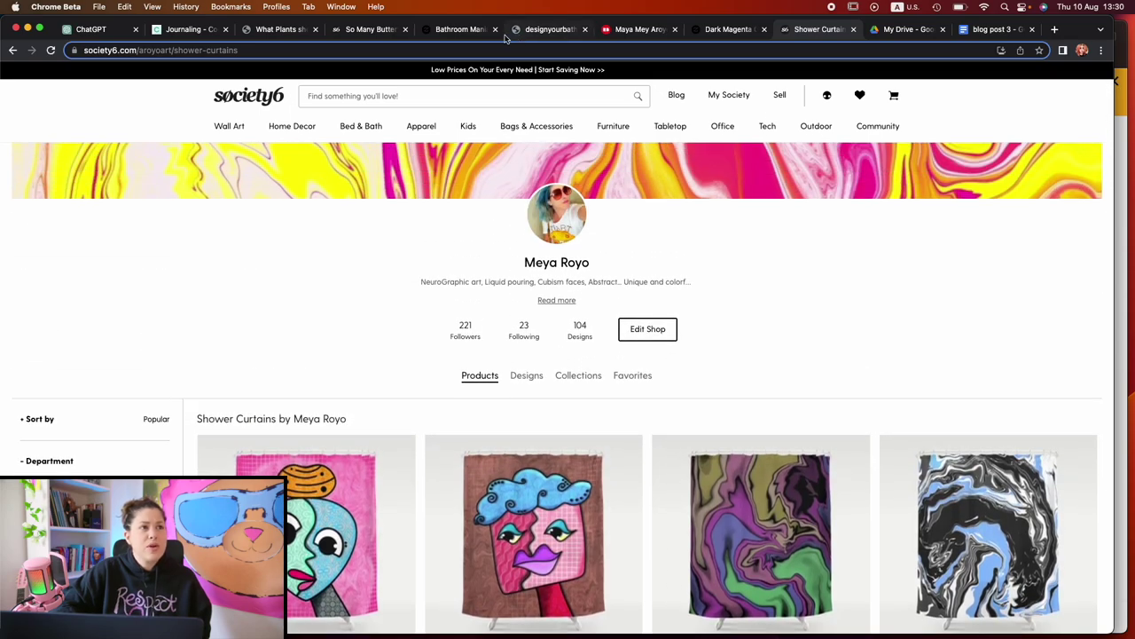
{"action": "left_click", "coordinate": [635, 30]}
{"action": "scroll", "coordinate": [621, 315], "scroll_direction": "down", "scroll_amount": 3}
{"action": "scroll", "coordinate": [621, 315], "scroll_direction": "down", "scroll_amount": 3}
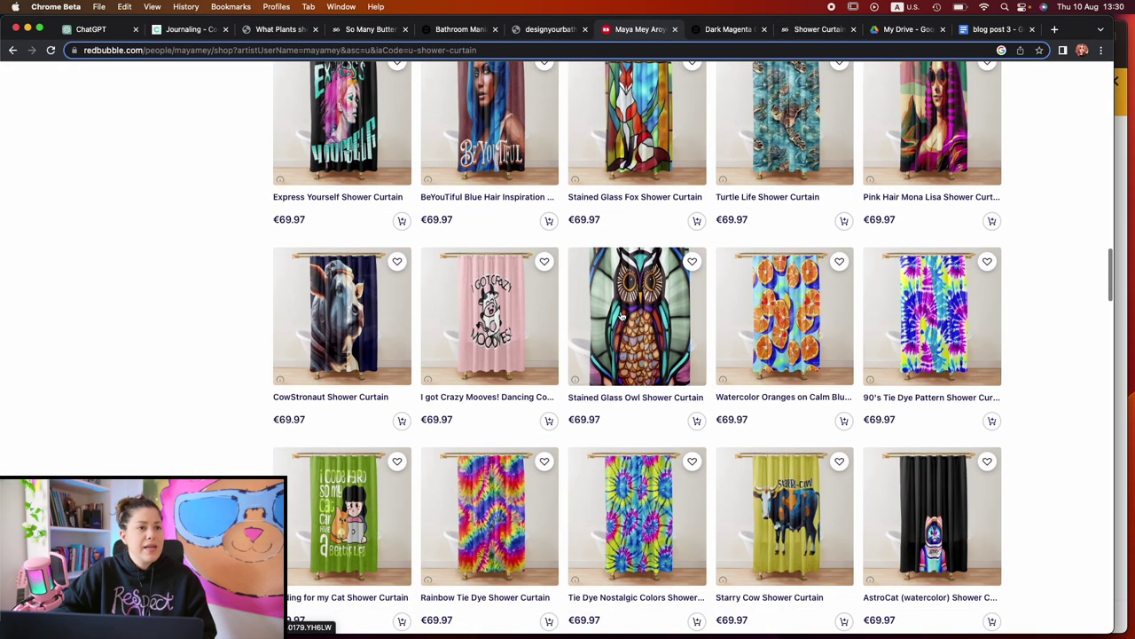
Open the 90's Tie Dye Pattern and Rainbow Tie Dye curtains in tabs, view each, then return to the draft.
{"action": "left_click", "coordinate": [936, 330], "text": "super"}
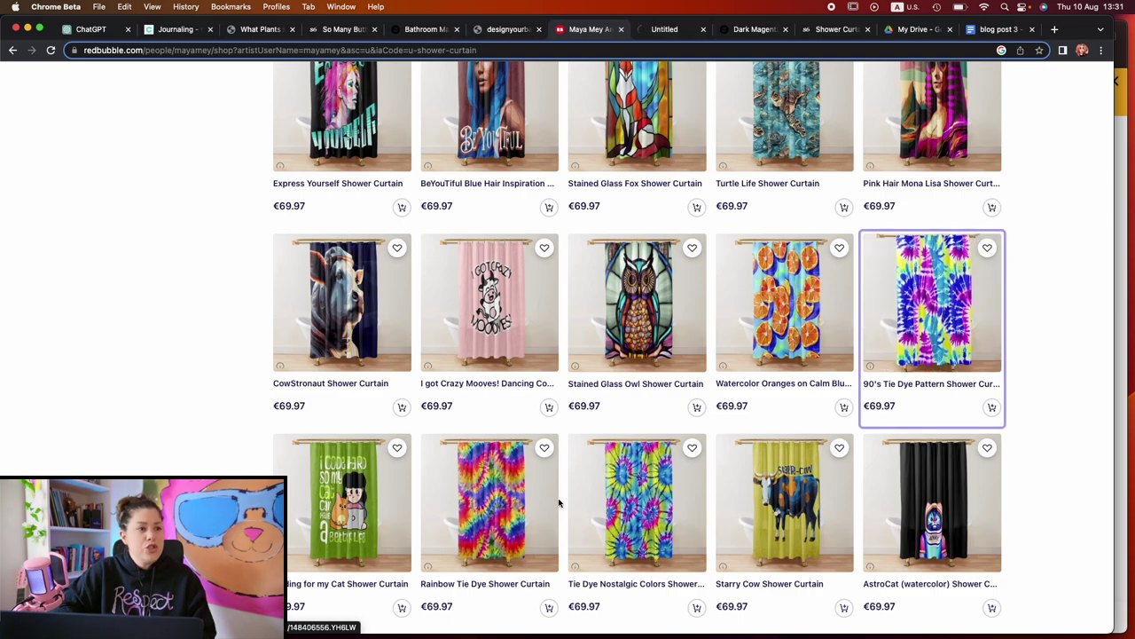
{"action": "left_click", "coordinate": [490, 501], "text": "super"}
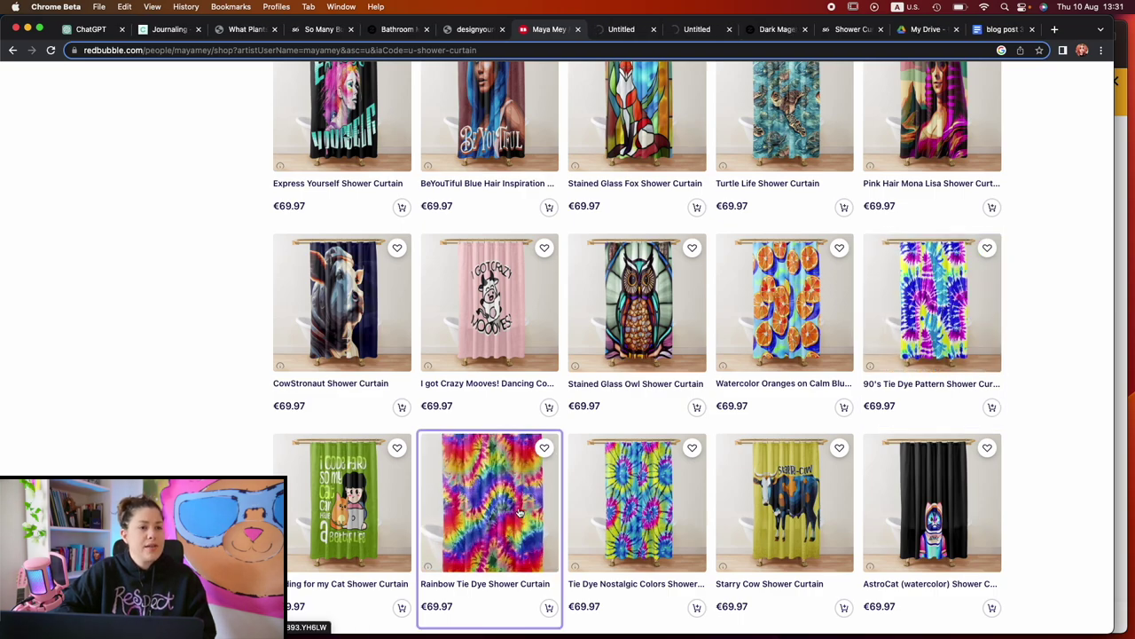
{"action": "left_click", "coordinate": [628, 29]}
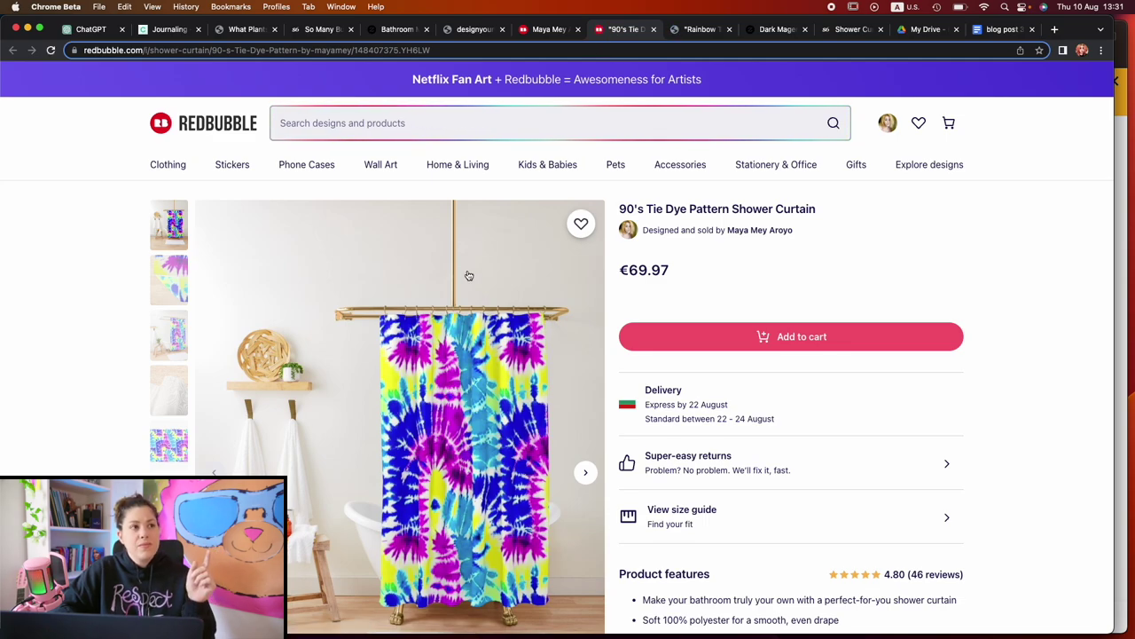
{"action": "left_click", "coordinate": [712, 31]}
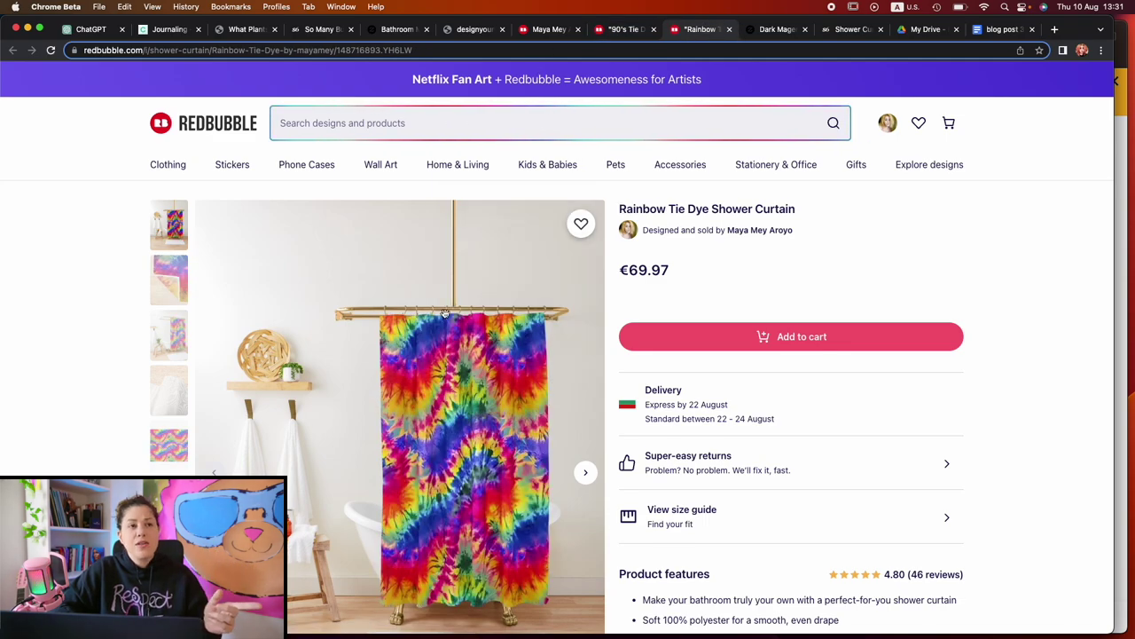
{"action": "left_click", "coordinate": [984, 31]}
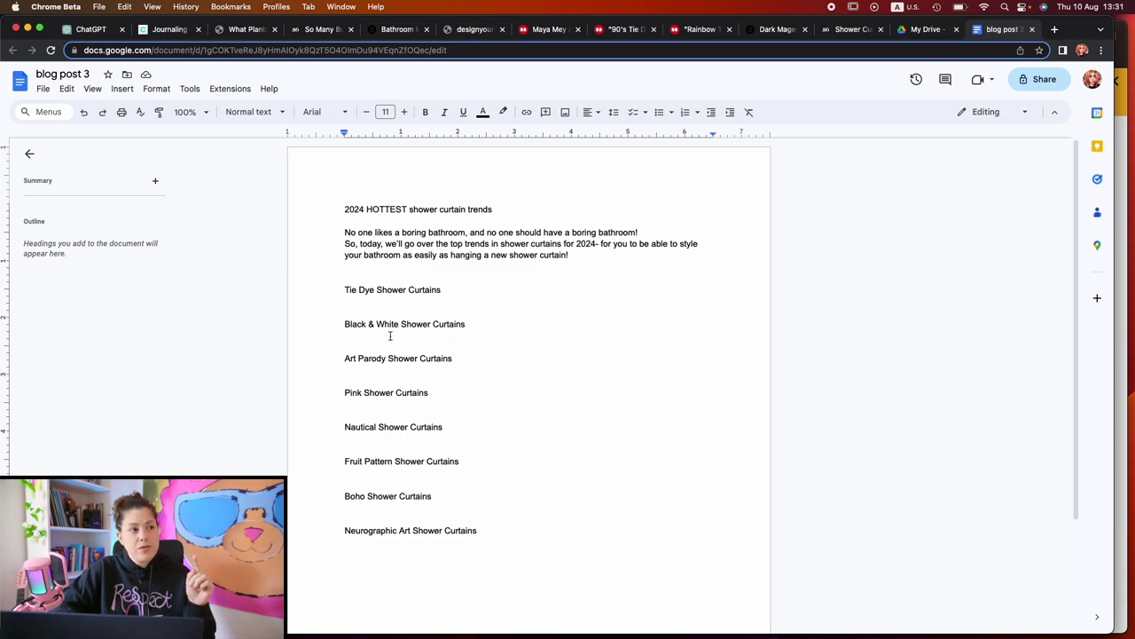
Under Tie Dye, describe celebrities reviving tie dye in late 2020 and the rise in tie-dye bathroom designs.
{"action": "left_click", "coordinate": [415, 305]}
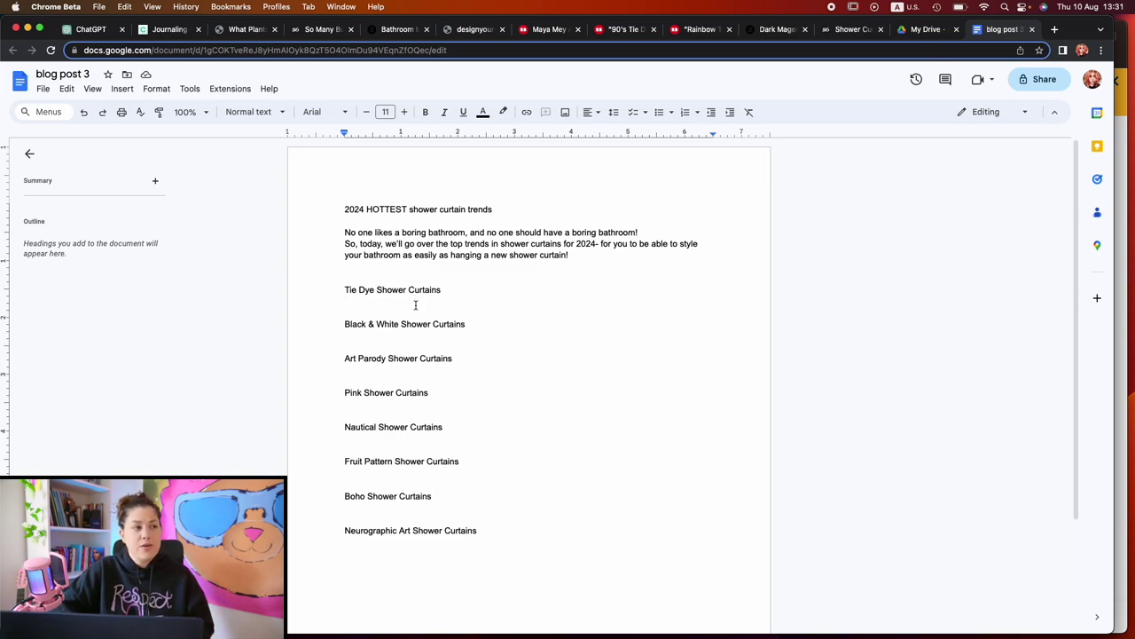
{"action": "key", "text": "ctrl+v"}
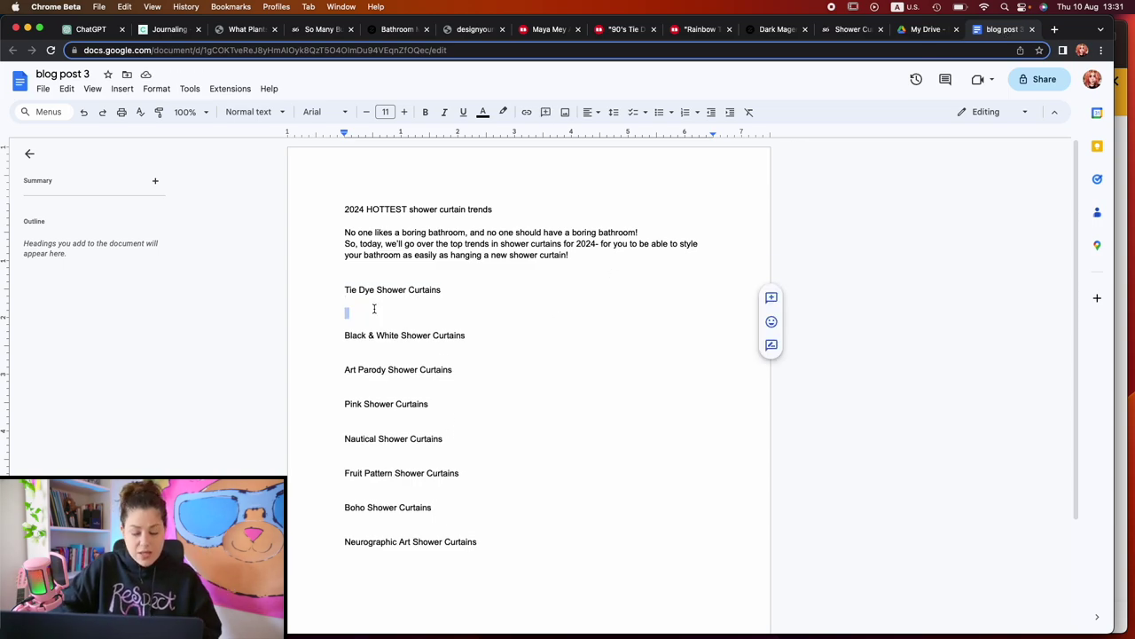
{"action": "type", "text": "This tie dye trend h"}
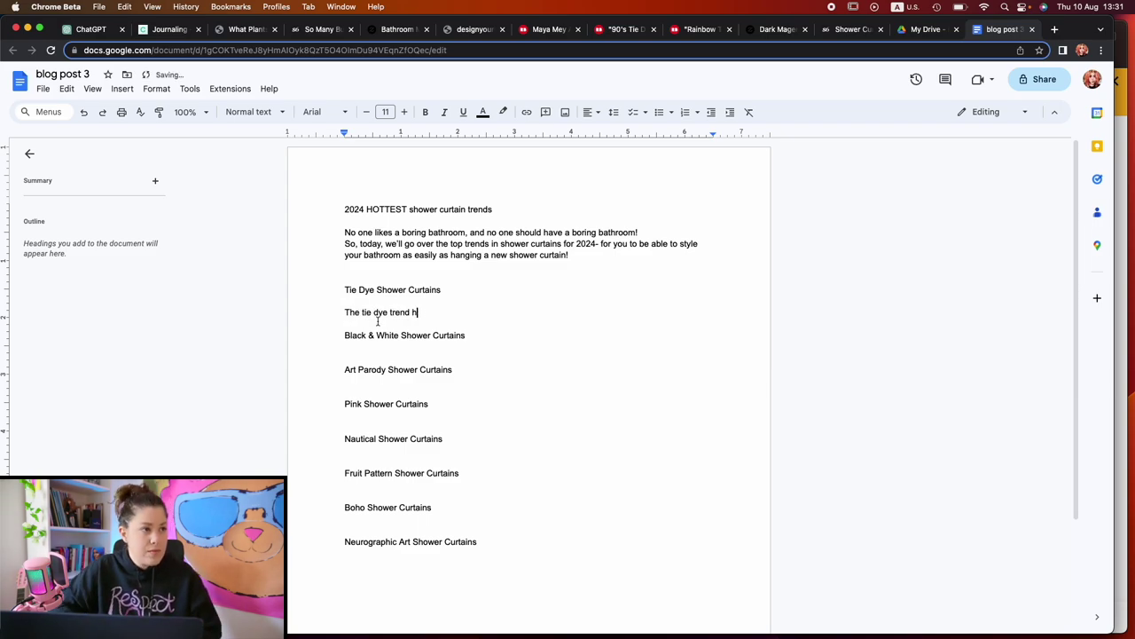
{"action": "key", "text": "super+BackSpace"}
{"action": "type", "text": "With celebrities starting to wear "}
{"action": "type", "text": "tie dye dresses and tshirts again in late 2020, the Tie Dye trend i"}
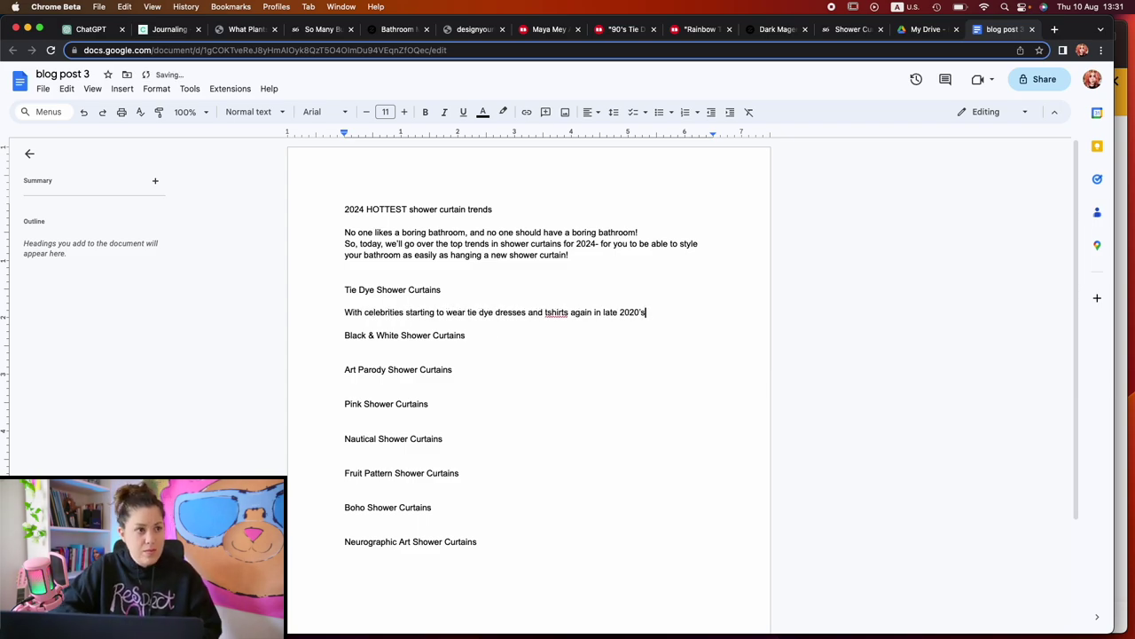
{"action": "type", "text": "s BACK ! and it's not just back for your closet, it's also back for your bathroom!"}
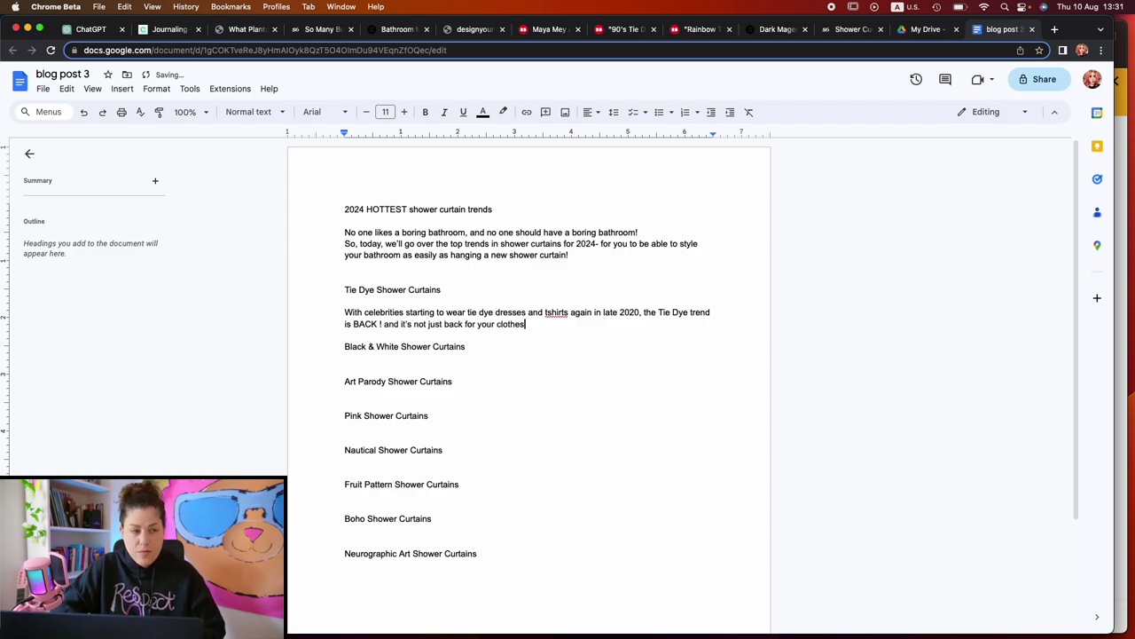
{"action": "key", "text": "Return"}
{"action": "type", "text": "We have seen an insane ris"}
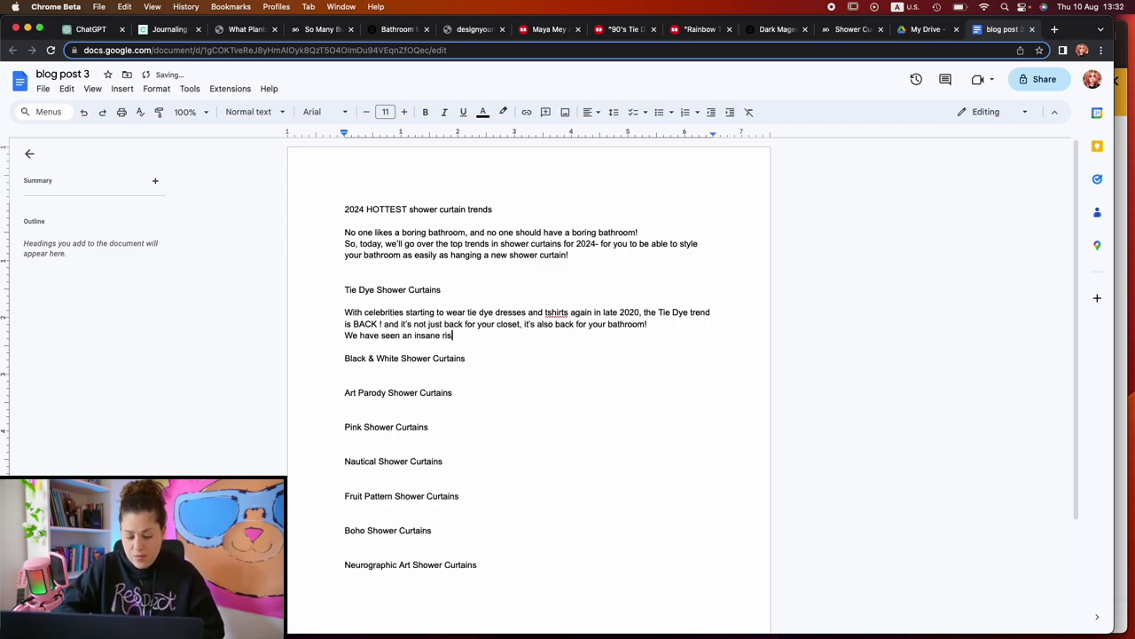
{"action": "type", "text": "e in designs with Tie Dye for bathrooms, including the 2 tie dye shower curtains here:"}
{"action": "key", "text": "Return"}
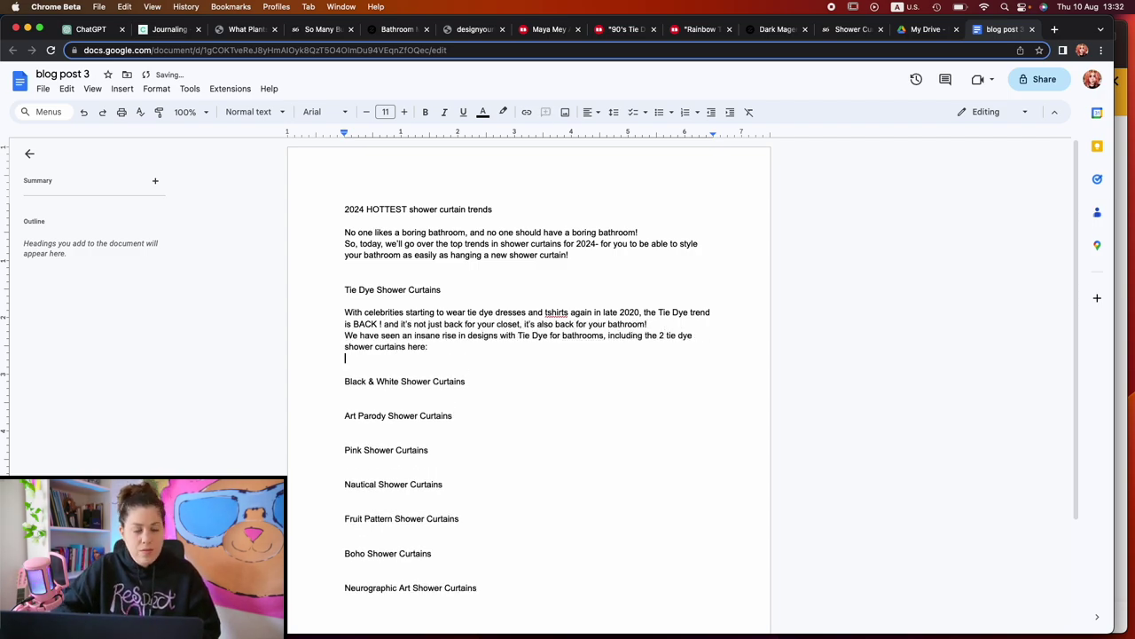
{"action": "key", "text": "Return"}
Add the note '(click on the photos to see these Tie Dye shower curtains…)' with space for photos.
{"action": "type", "text": "(clikc on the photos to see the products and get"}
{"action": "left_click", "coordinate": [356, 369]}
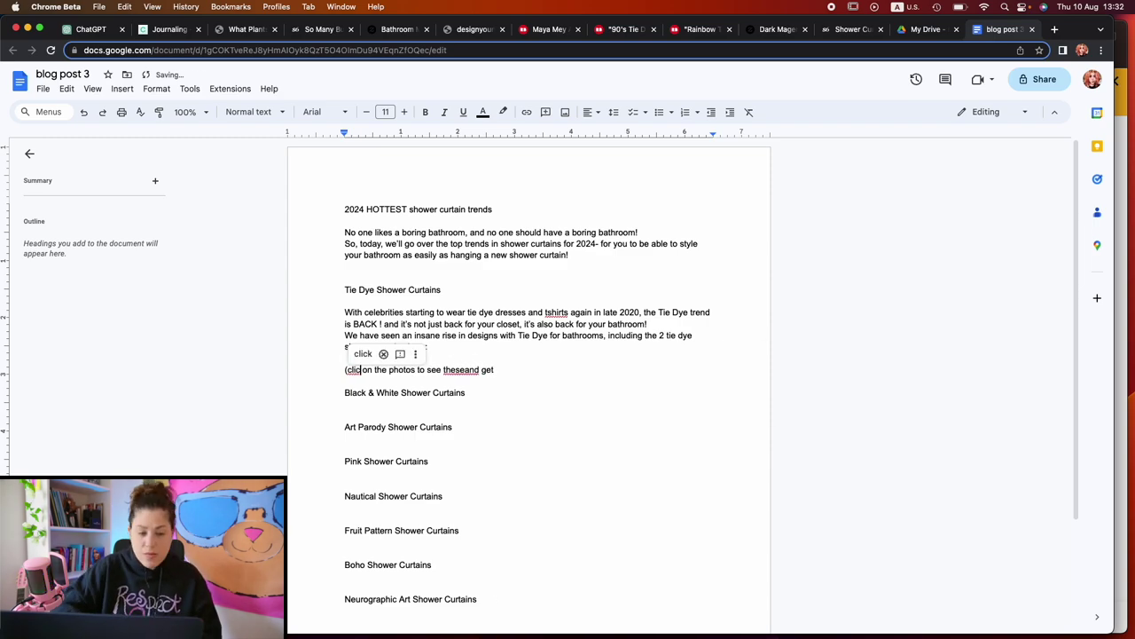
{"action": "left_click", "coordinate": [363, 352]}
{"action": "left_click_drag", "start_coordinate": [449, 369], "coordinate": [495, 369]}
{"action": "type", "text": "these Tie Dye shower curtains"}
{"action": "key", "text": "super+Right"}
{"action": "type", "text": "not this bath decor trend!)"}
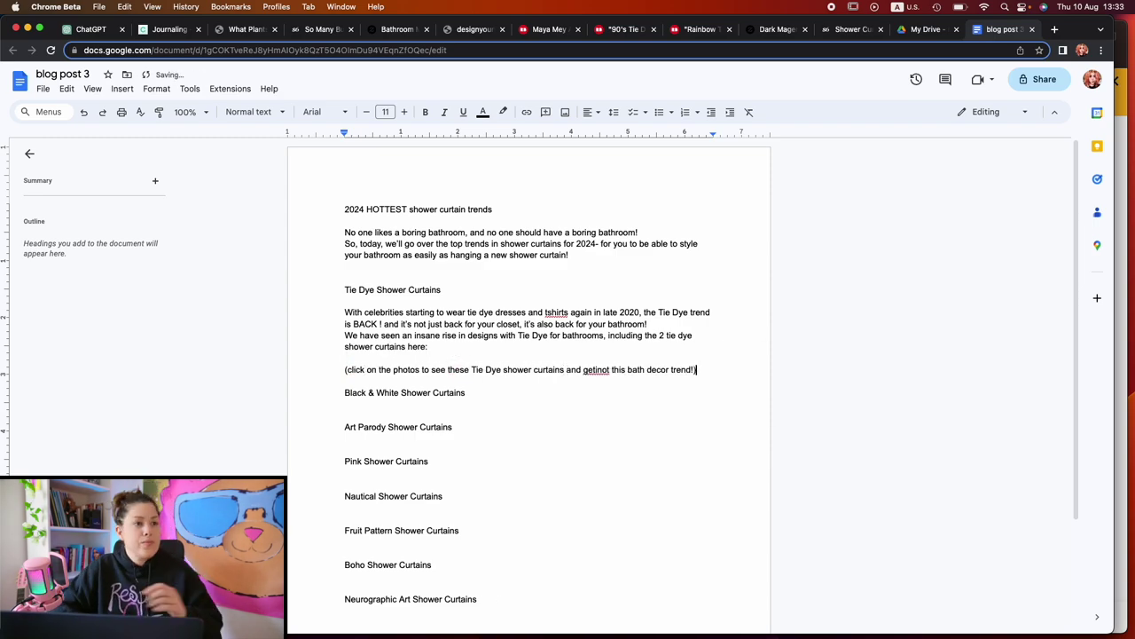
{"action": "left_click", "coordinate": [597, 369]}
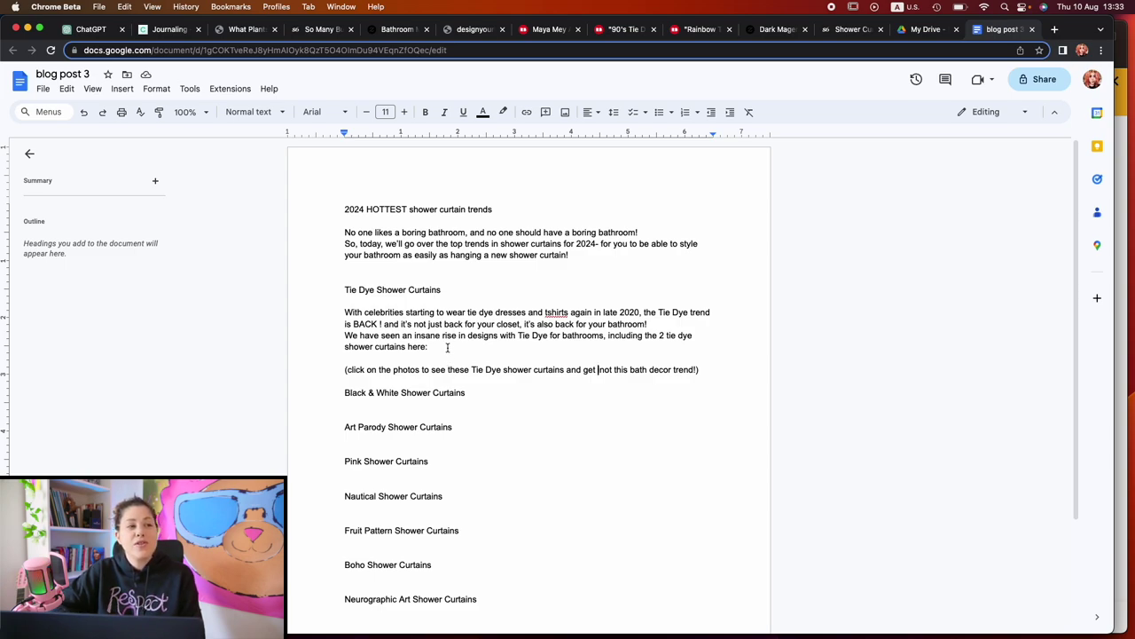
{"action": "key", "text": "Return"}
{"action": "key", "text": "Return"}
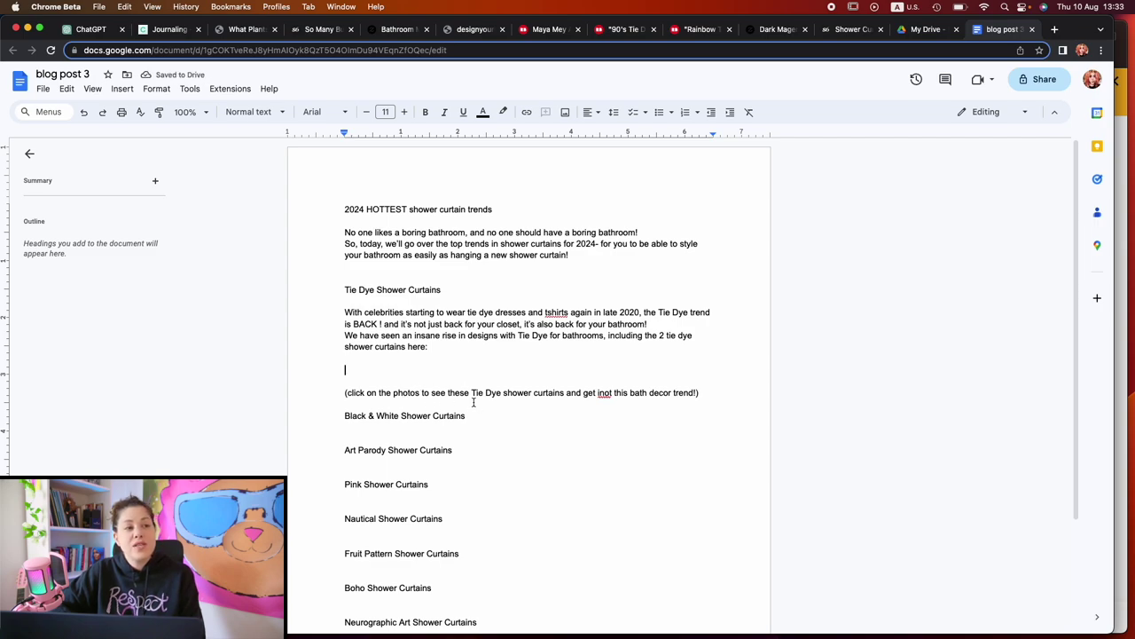
Correct 'inot' to 'into', add '2024' before 'bath decor trend', and add an empty line below.
{"action": "double_click", "coordinate": [604, 392]}
{"action": "type", "text": "in"}
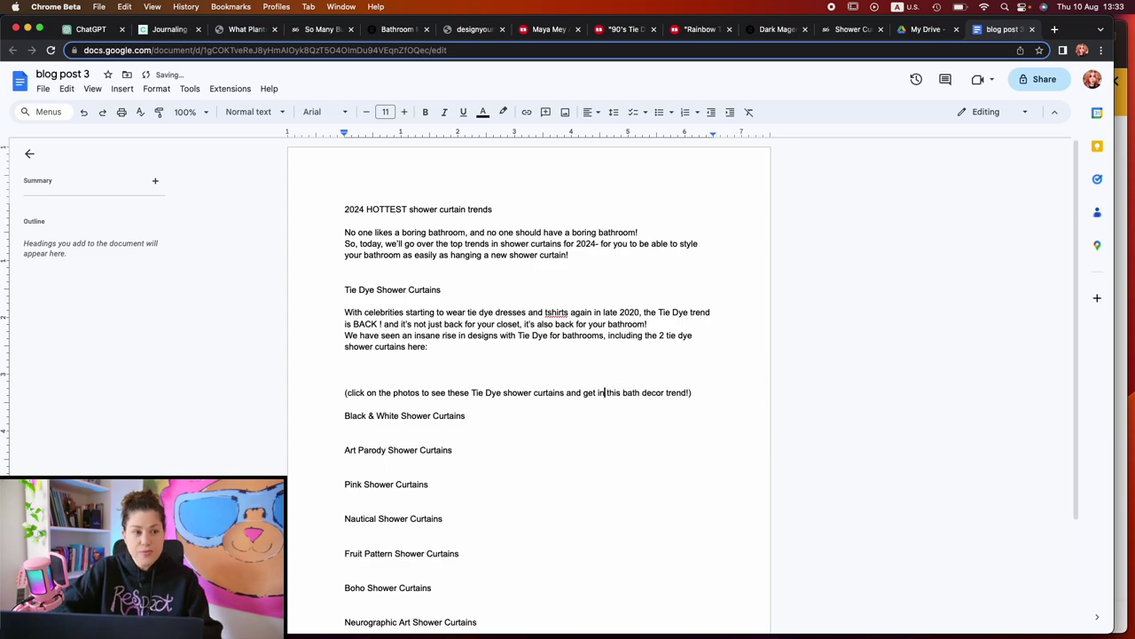
{"action": "type", "text": "to"}
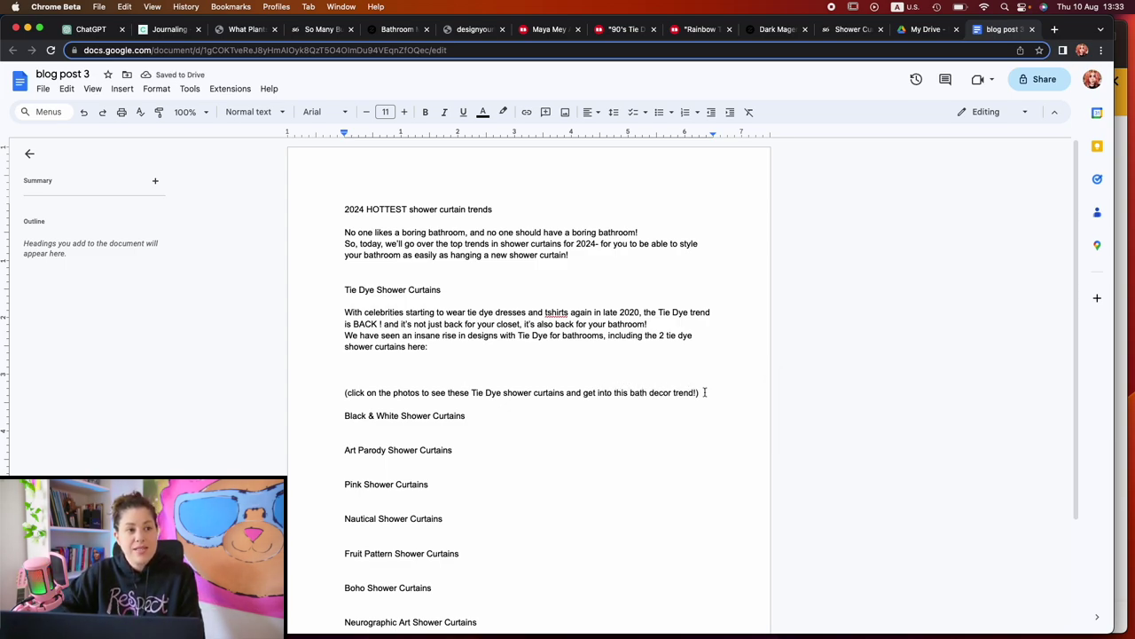
{"action": "left_click_drag", "start_coordinate": [704, 392], "coordinate": [334, 390]}
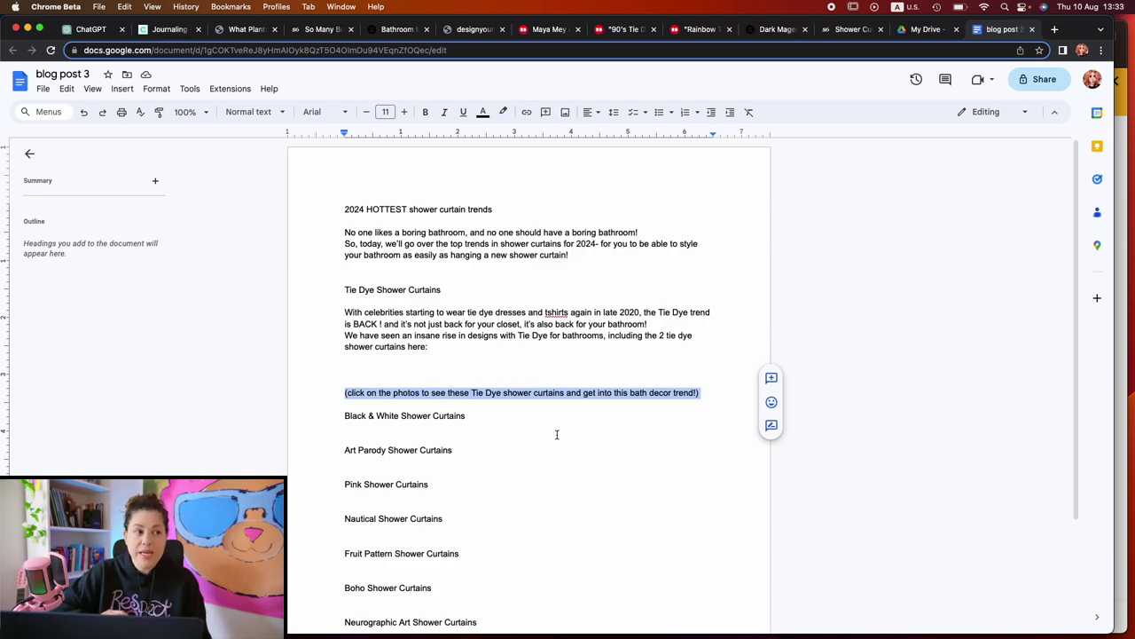
{"action": "left_click", "coordinate": [511, 403]}
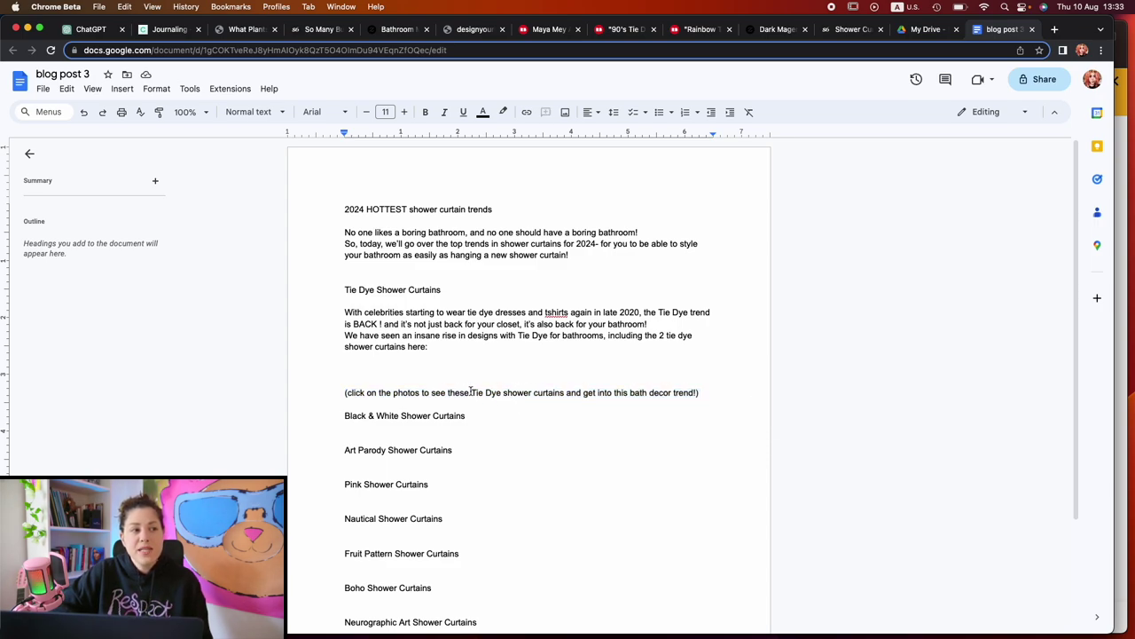
{"action": "left_click_drag", "start_coordinate": [471, 392], "coordinate": [564, 395]}
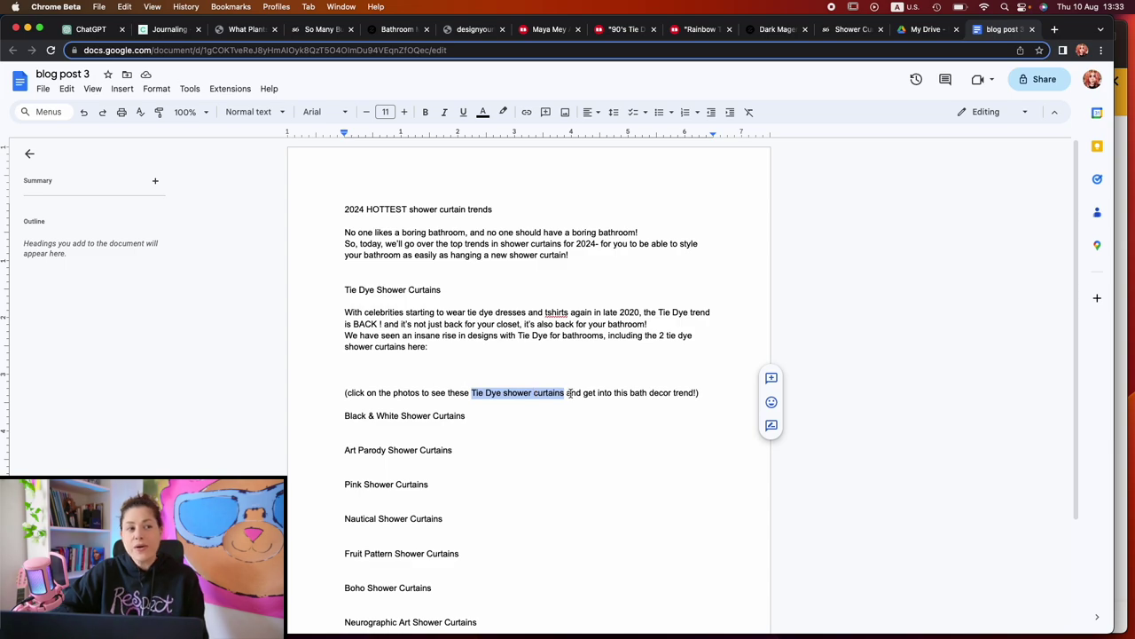
{"action": "left_click_drag", "start_coordinate": [629, 392], "coordinate": [693, 391]}
{"action": "left_click", "coordinate": [655, 392]}
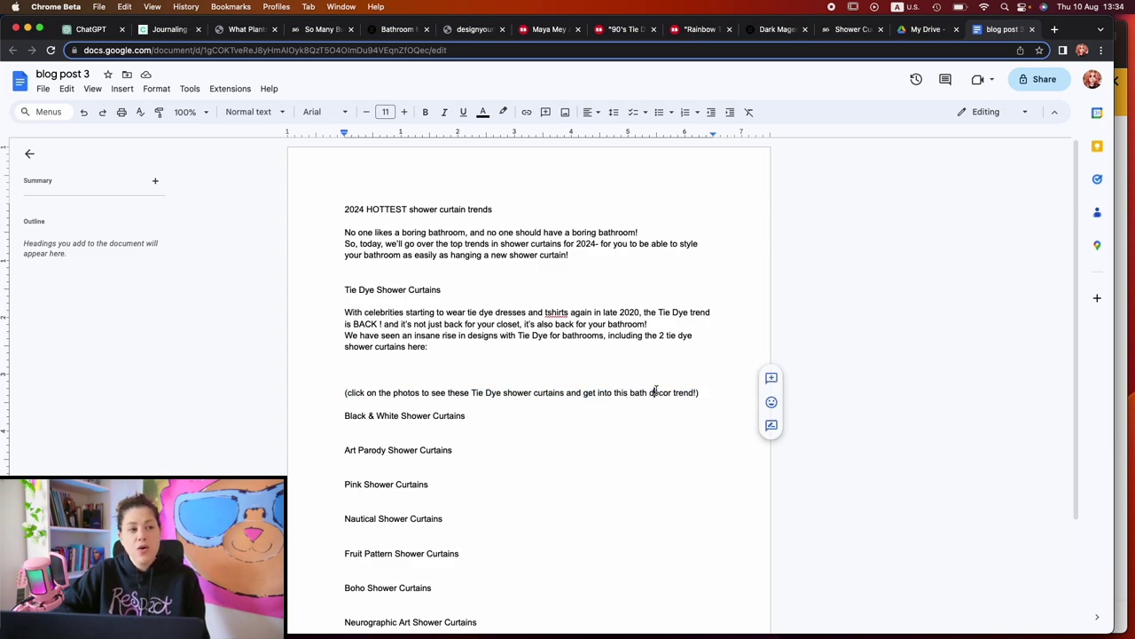
{"action": "type", "text": "2024"}
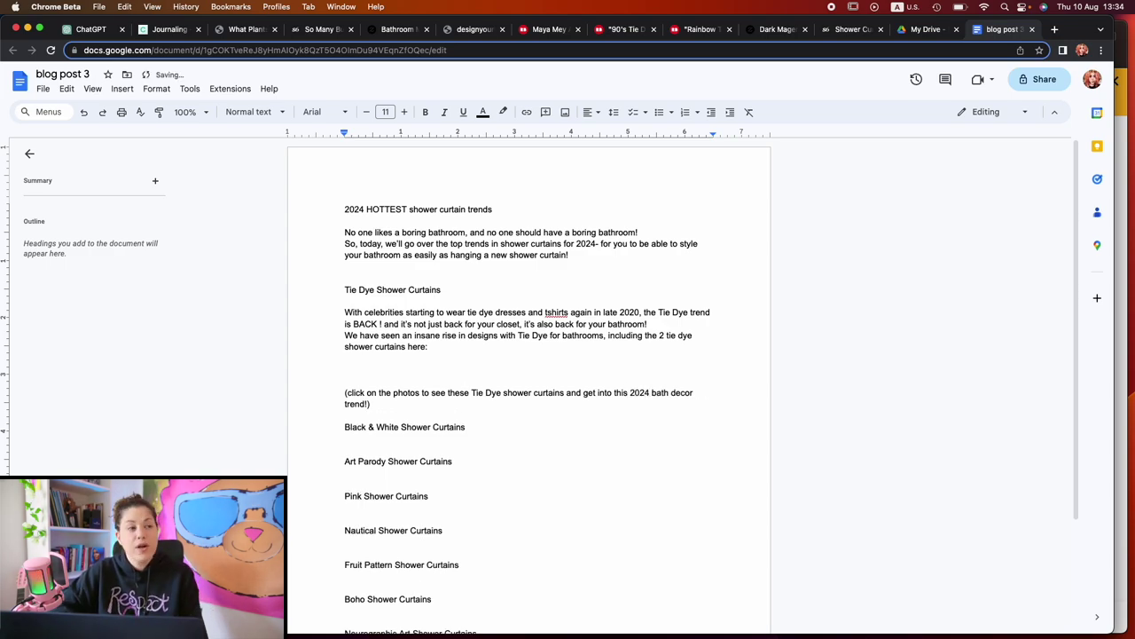
{"action": "scroll", "coordinate": [602, 365], "scroll_direction": "down", "scroll_amount": 3}
{"action": "left_click", "coordinate": [393, 261]}
{"action": "key", "text": "Return"}
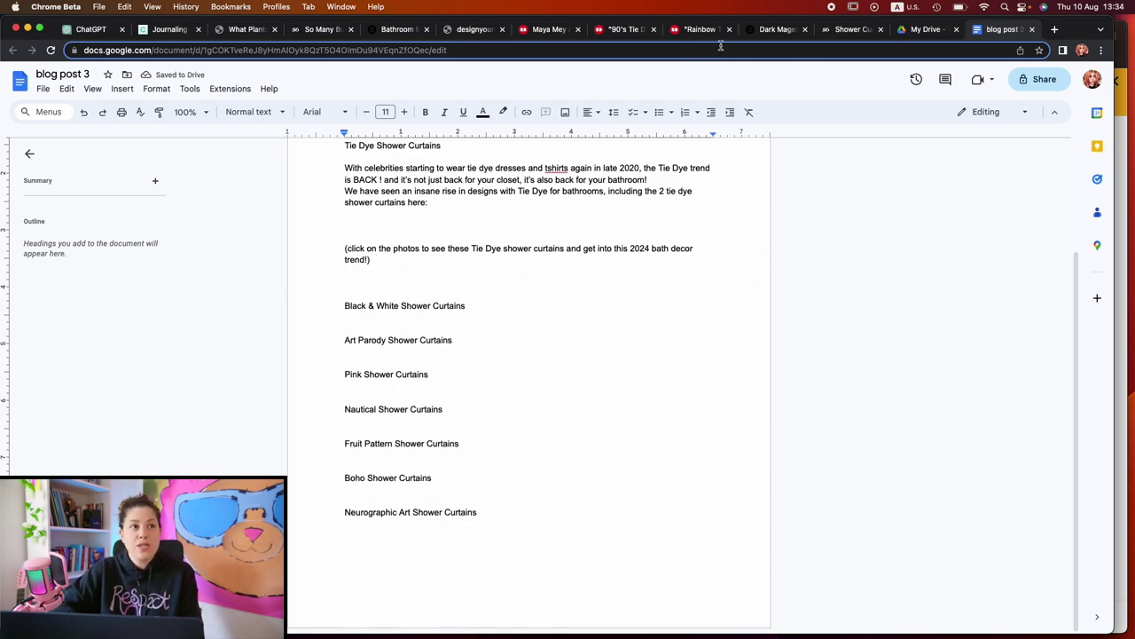
Search Society6 for 'black and white shower curtain' and open a matching curtain's product page.
{"action": "left_click", "coordinate": [852, 29]}
{"action": "scroll", "coordinate": [690, 310], "scroll_direction": "down", "scroll_amount": 10}
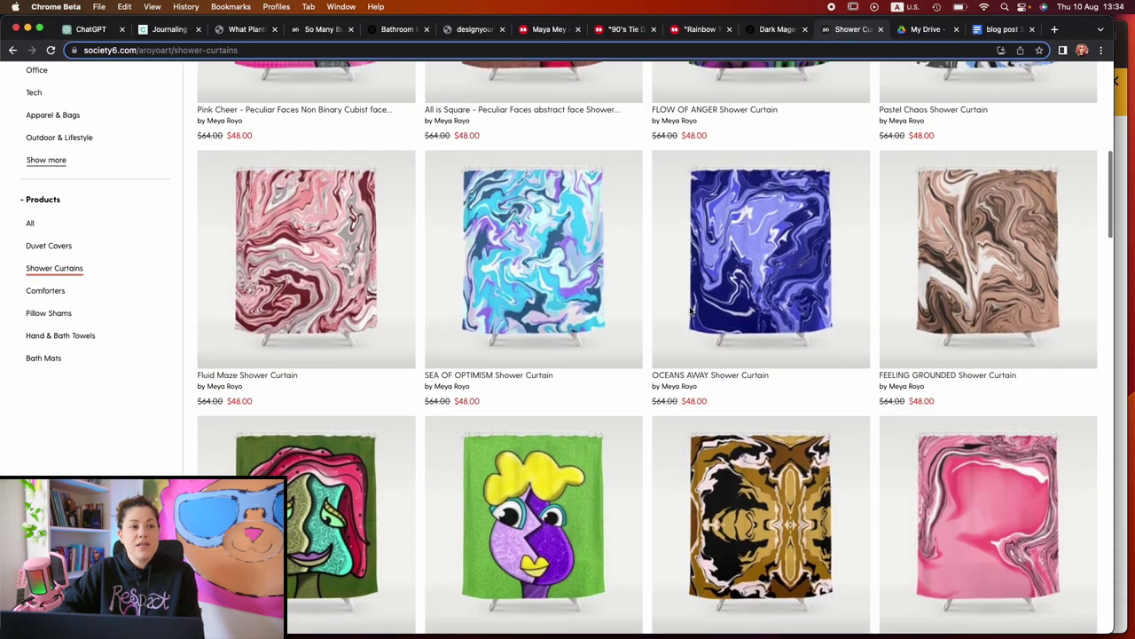
{"action": "scroll", "coordinate": [691, 310], "scroll_direction": "down", "scroll_amount": 15}
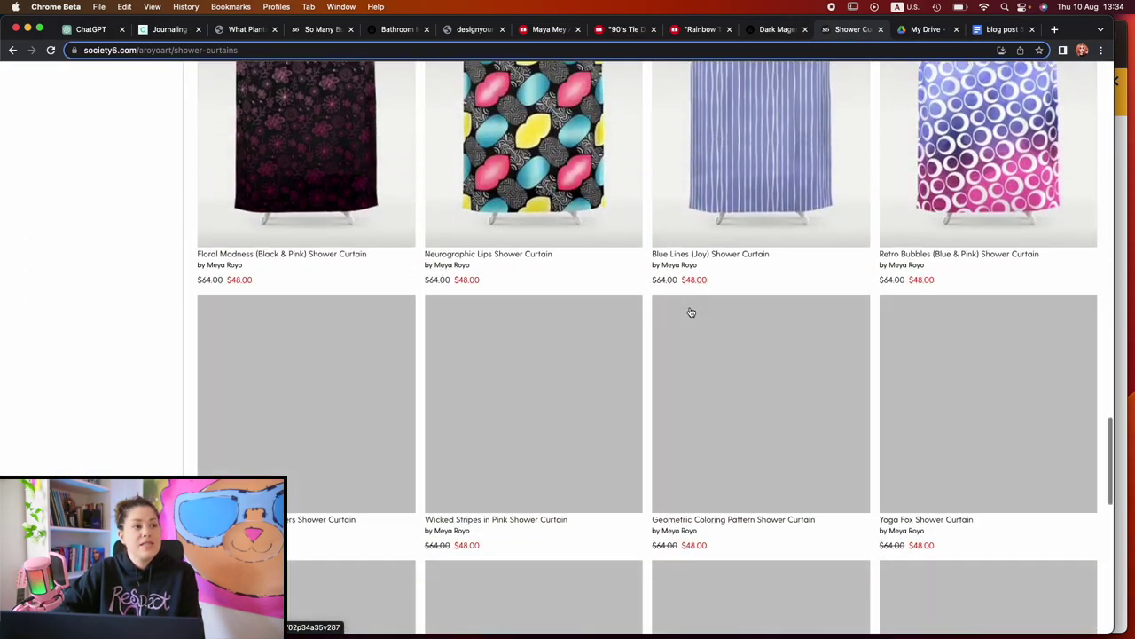
{"action": "scroll", "coordinate": [691, 312], "scroll_direction": "down", "scroll_amount": 1}
{"action": "scroll", "coordinate": [762, 352], "scroll_direction": "down", "scroll_amount": 7}
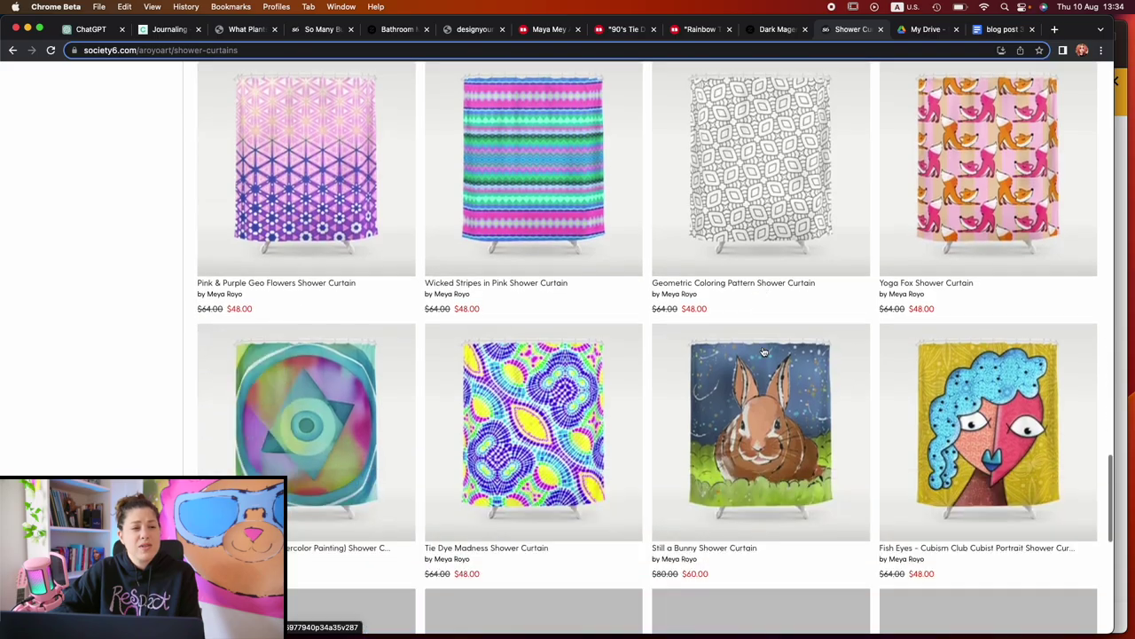
{"action": "scroll", "coordinate": [763, 352], "scroll_direction": "up", "scroll_amount": 20}
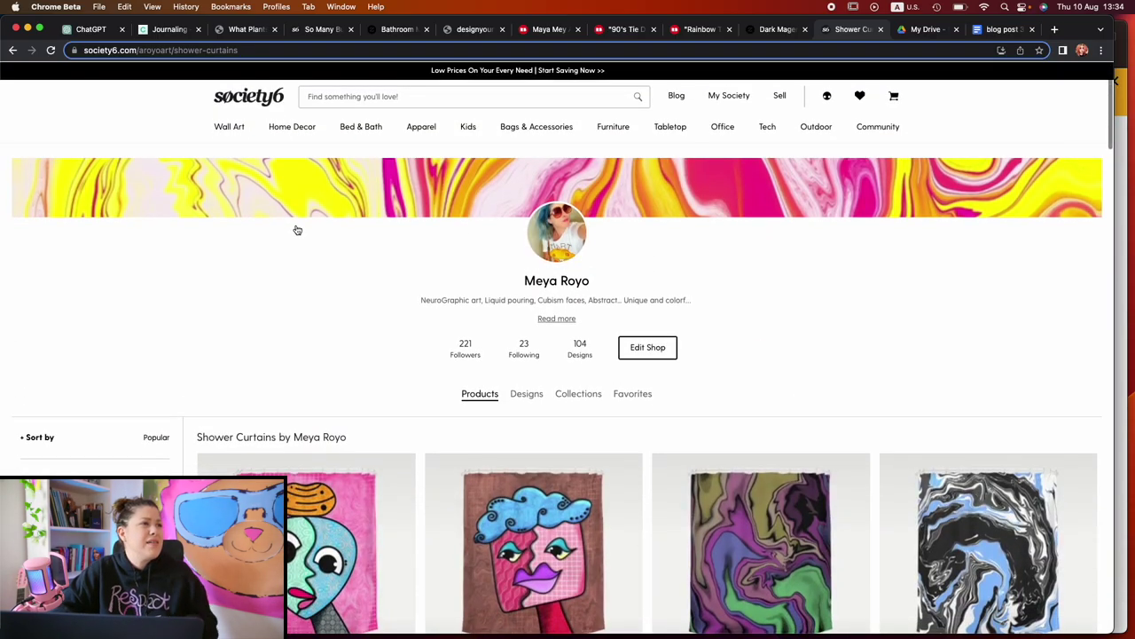
{"action": "left_click", "coordinate": [399, 96]}
{"action": "type", "text": "black and whit"}
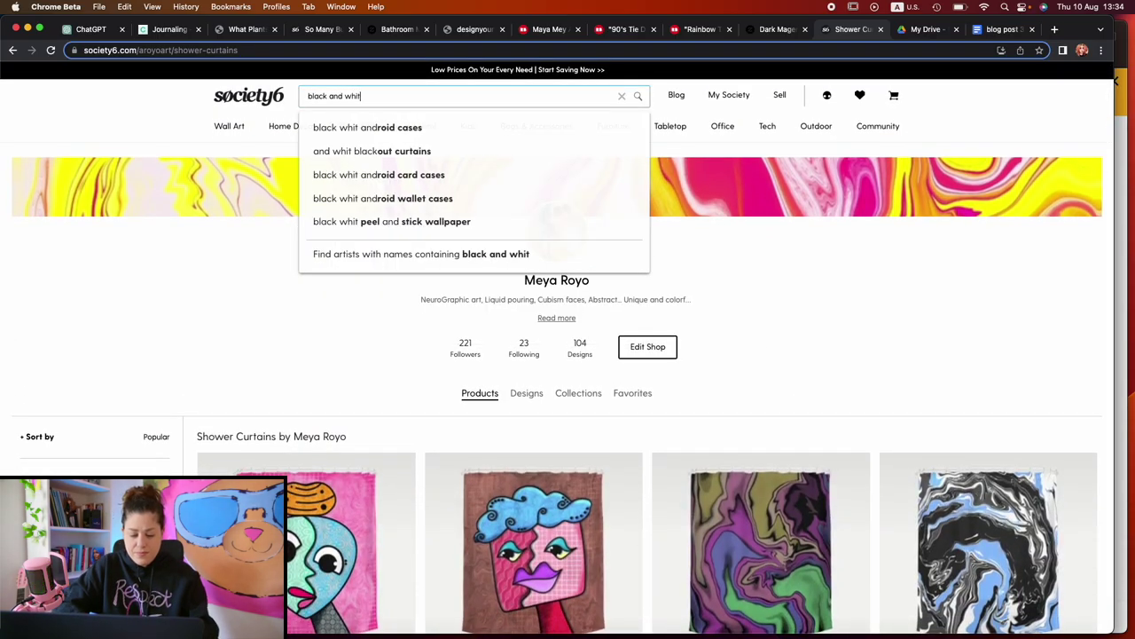
{"action": "type", "text": "e shower curtain"}
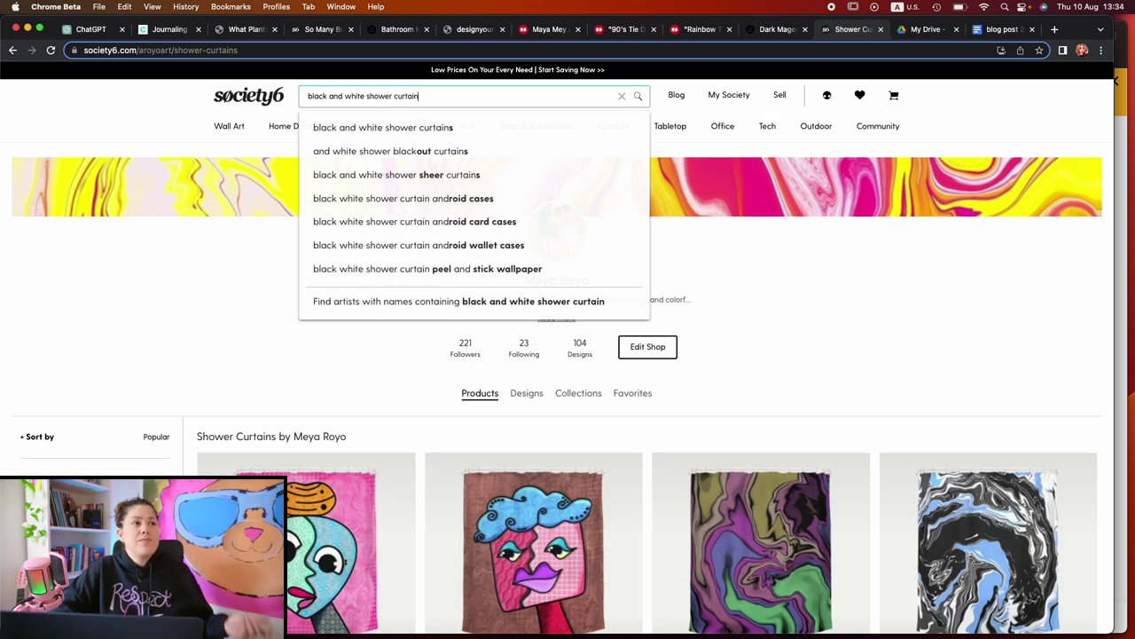
{"action": "left_click", "coordinate": [387, 127]}
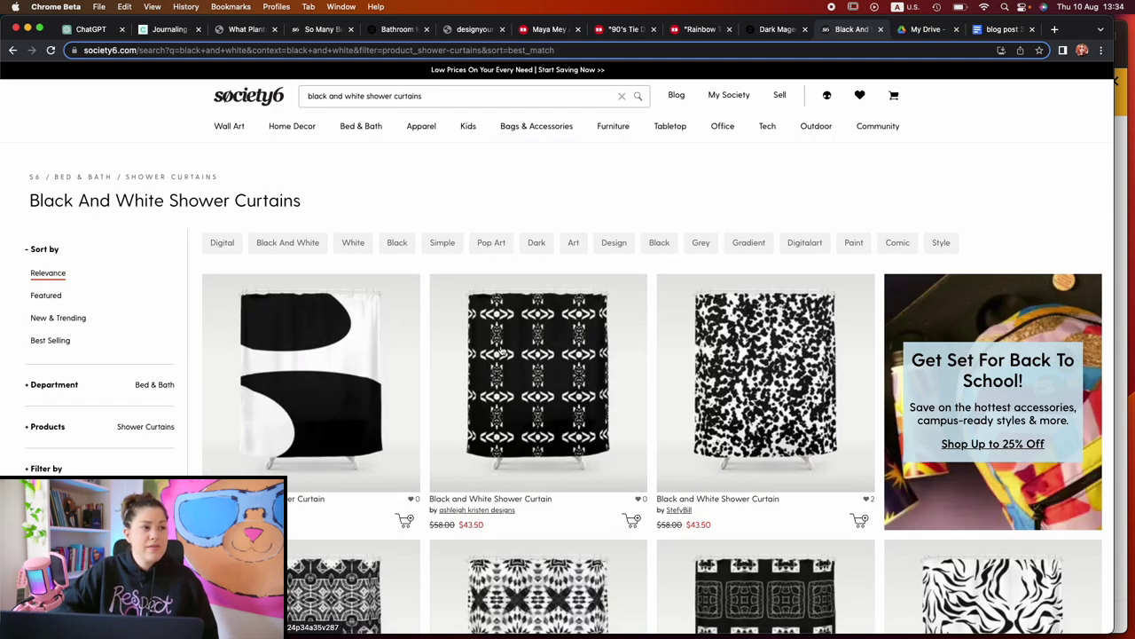
{"action": "scroll", "coordinate": [298, 380], "scroll_direction": "down", "scroll_amount": 5}
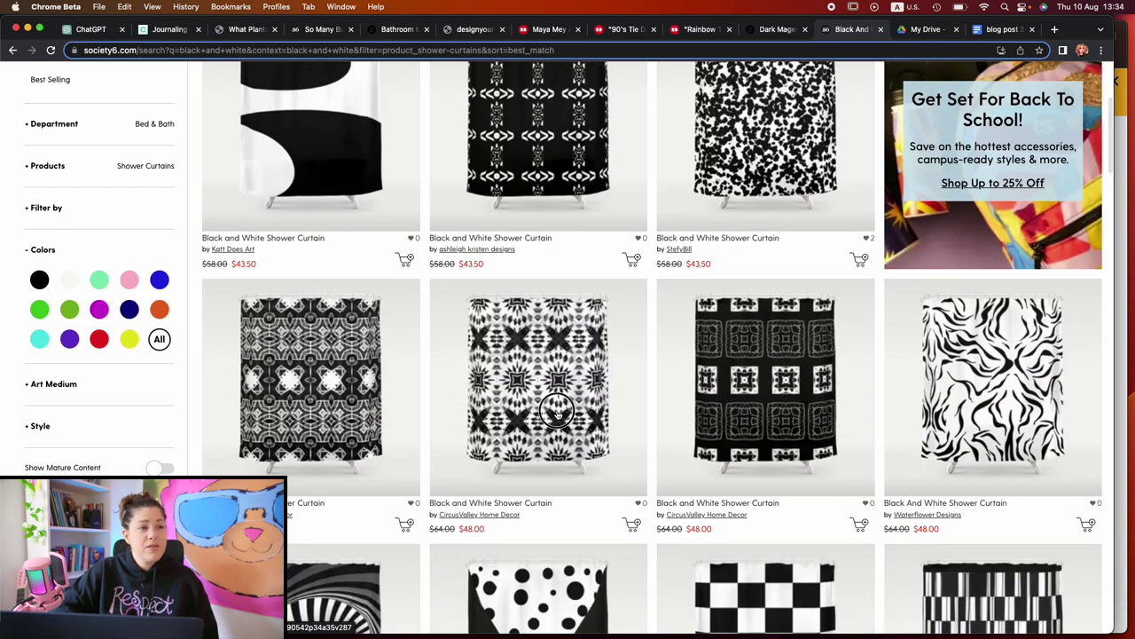
{"action": "left_click", "coordinate": [544, 403]}
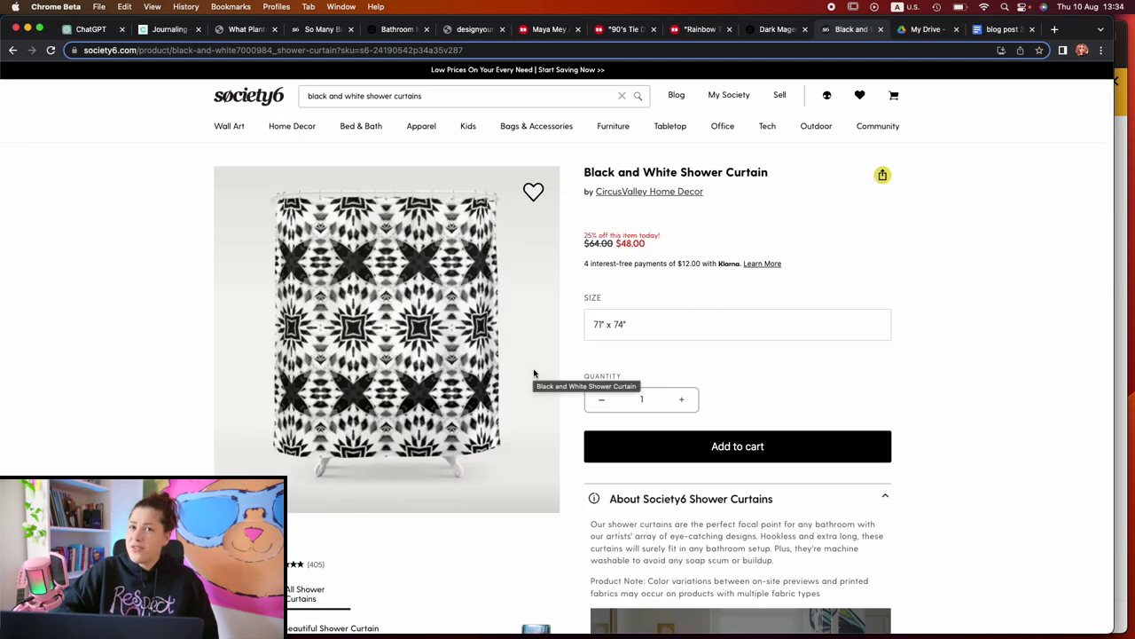
Copy the Black and White Shower Curtain's affiliate link from the bottom of its product page.
{"action": "scroll", "coordinate": [494, 366], "scroll_direction": "down", "scroll_amount": 3}
{"action": "scroll", "coordinate": [498, 383], "scroll_direction": "up", "scroll_amount": 5}
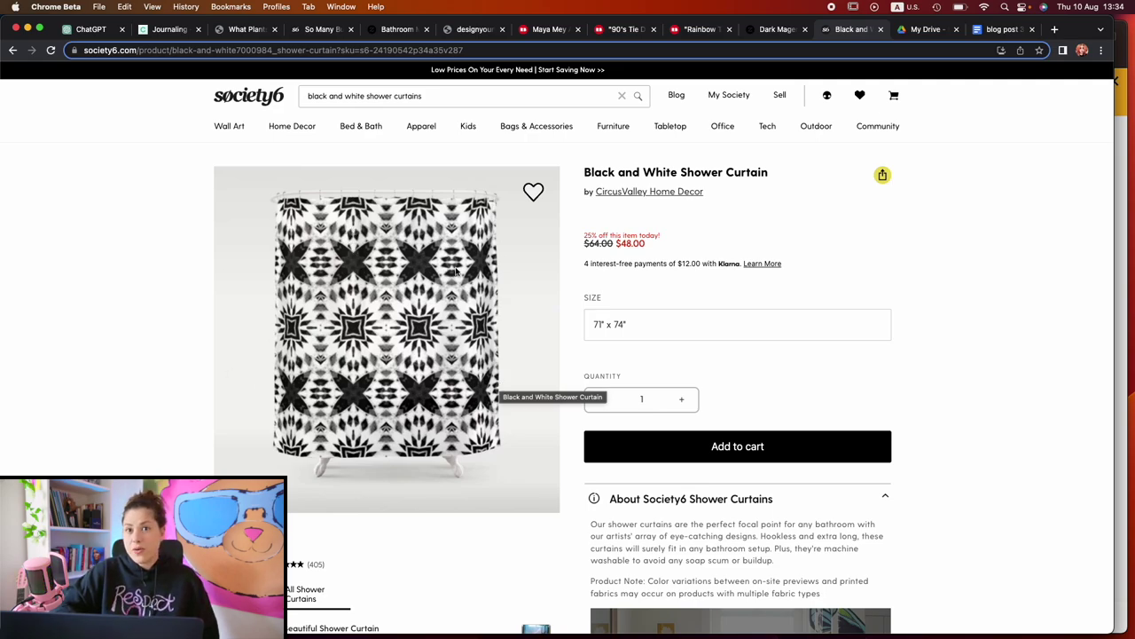
{"action": "scroll", "coordinate": [468, 333], "scroll_direction": "down", "scroll_amount": 20}
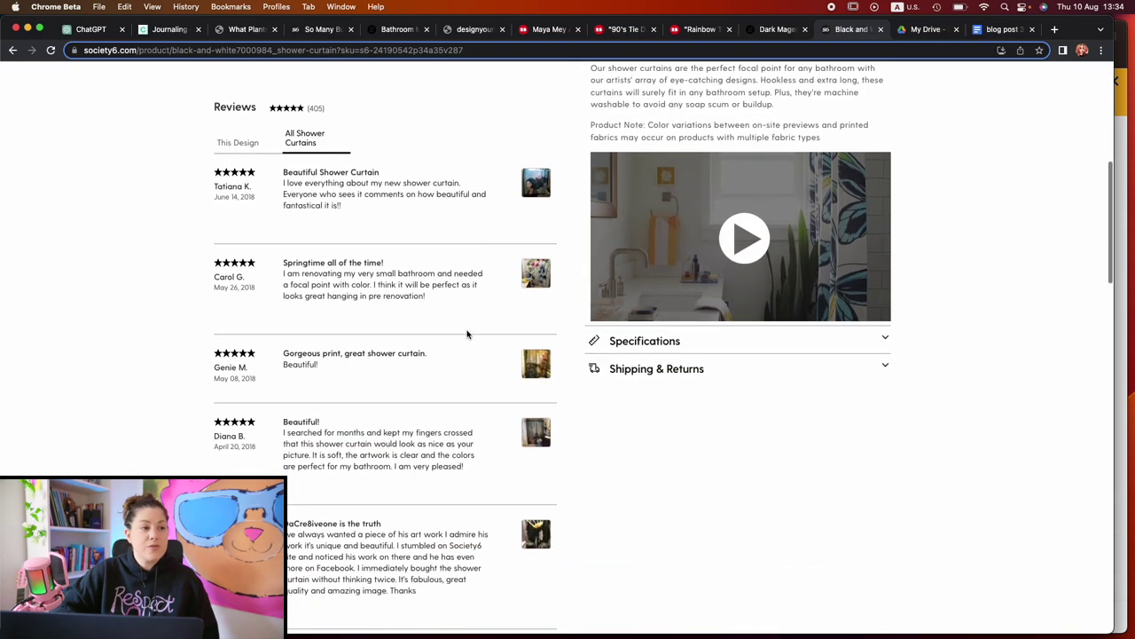
{"action": "scroll", "coordinate": [467, 334], "scroll_direction": "down", "scroll_amount": 5}
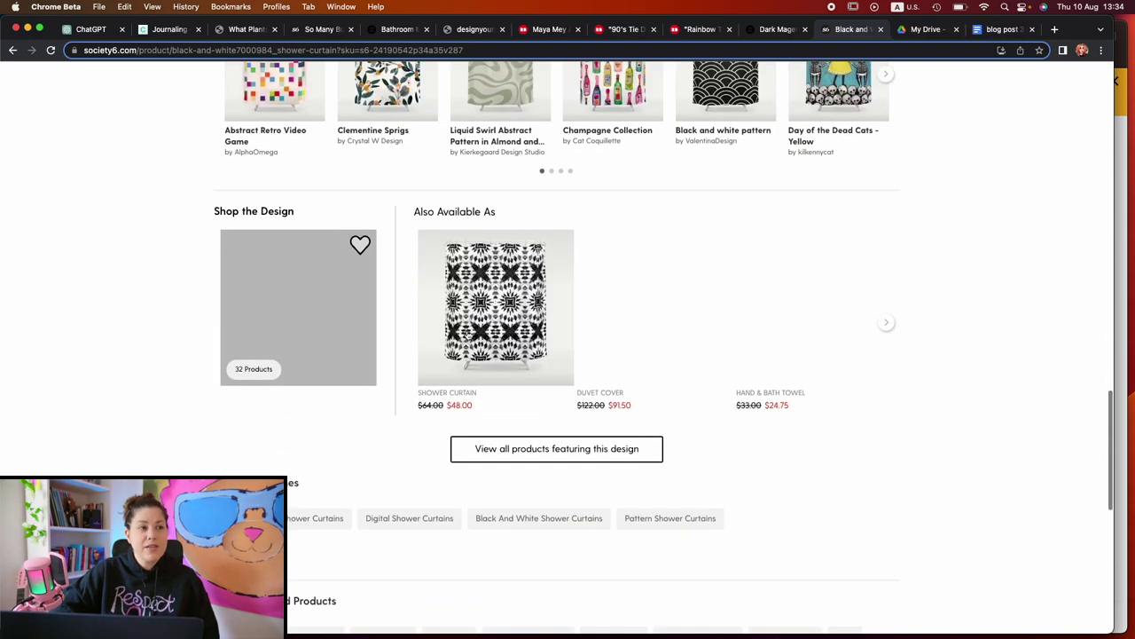
{"action": "left_click", "coordinate": [503, 50]}
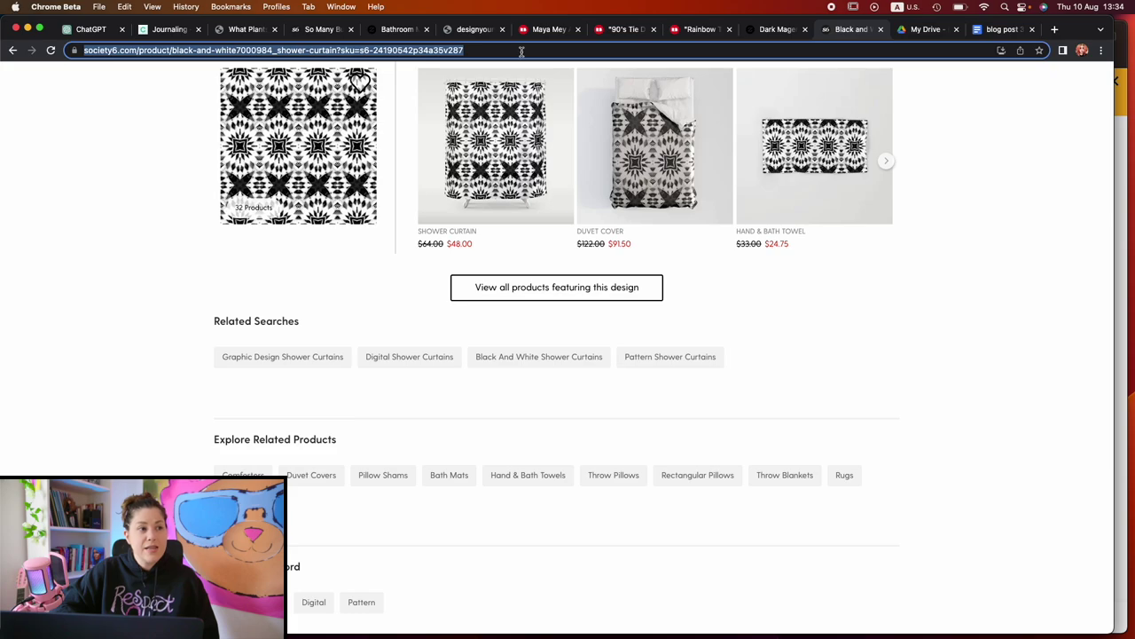
{"action": "scroll", "coordinate": [435, 355], "scroll_direction": "down", "scroll_amount": 5}
{"action": "left_click", "coordinate": [676, 241]}
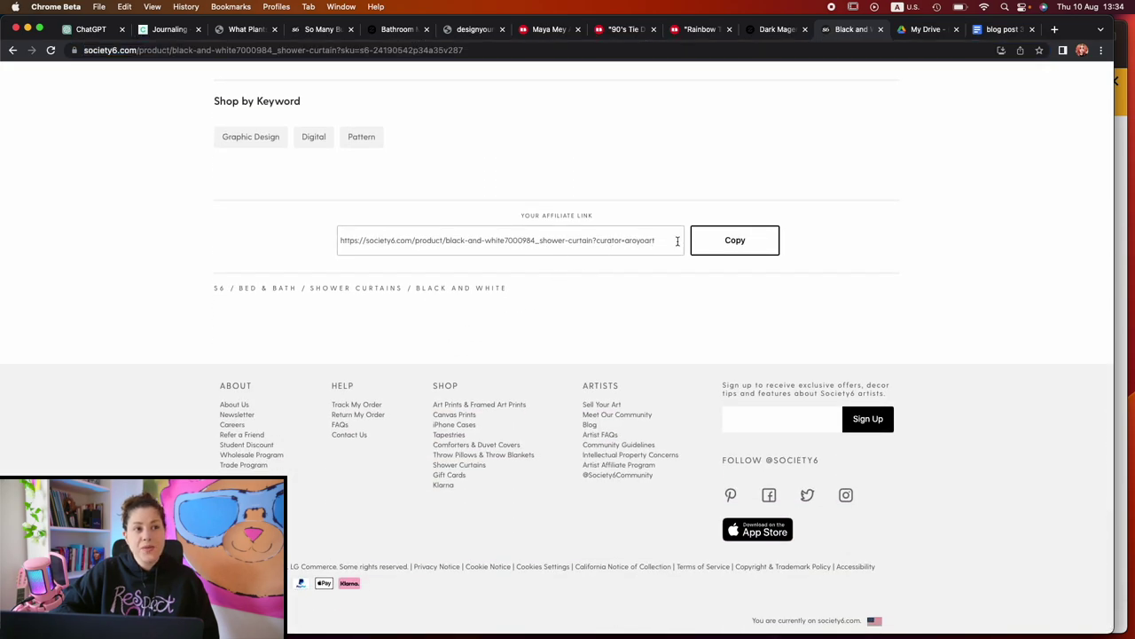
{"action": "left_click", "coordinate": [732, 241]}
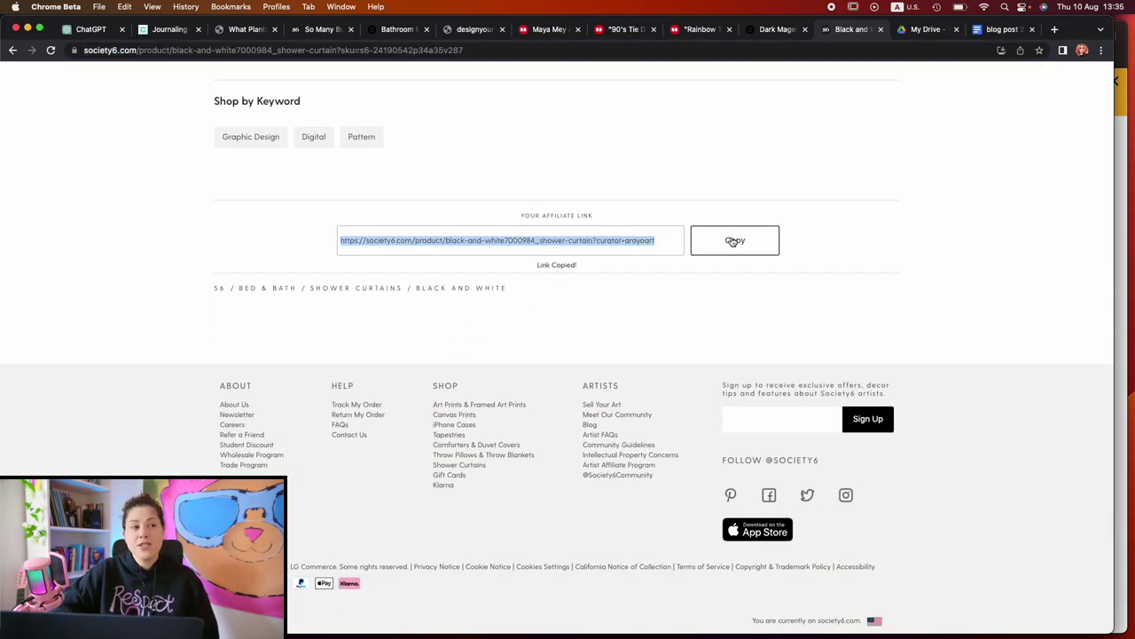
{"action": "scroll", "coordinate": [733, 241], "scroll_direction": "up", "scroll_amount": 20}
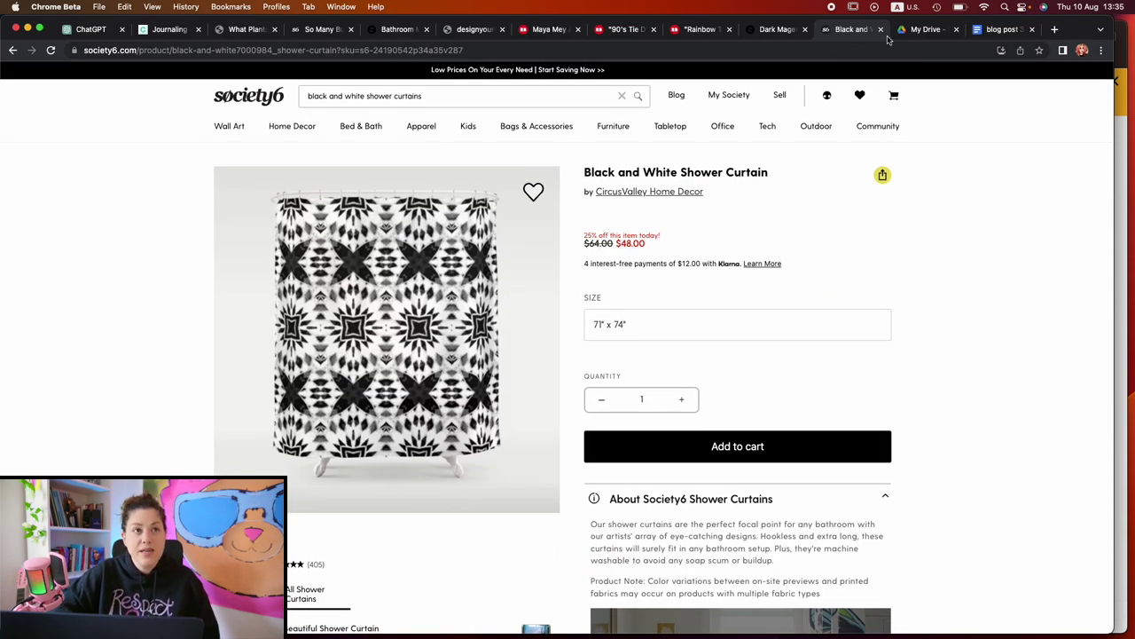
{"action": "left_click", "coordinate": [994, 29]}
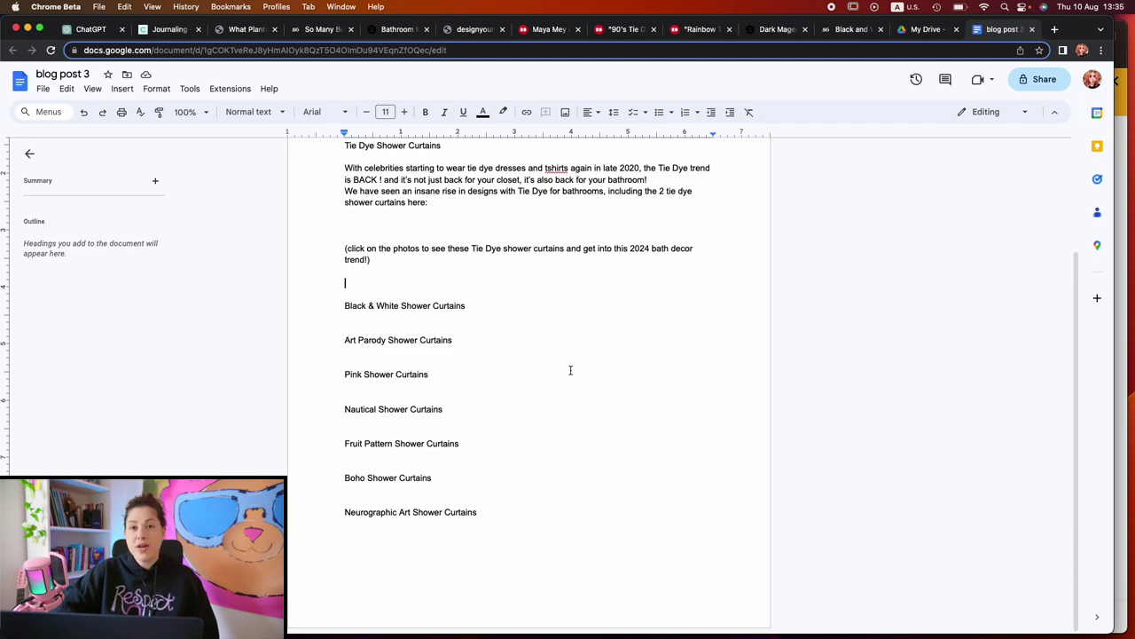
{"action": "scroll", "coordinate": [570, 370], "scroll_direction": "up", "scroll_amount": 3}
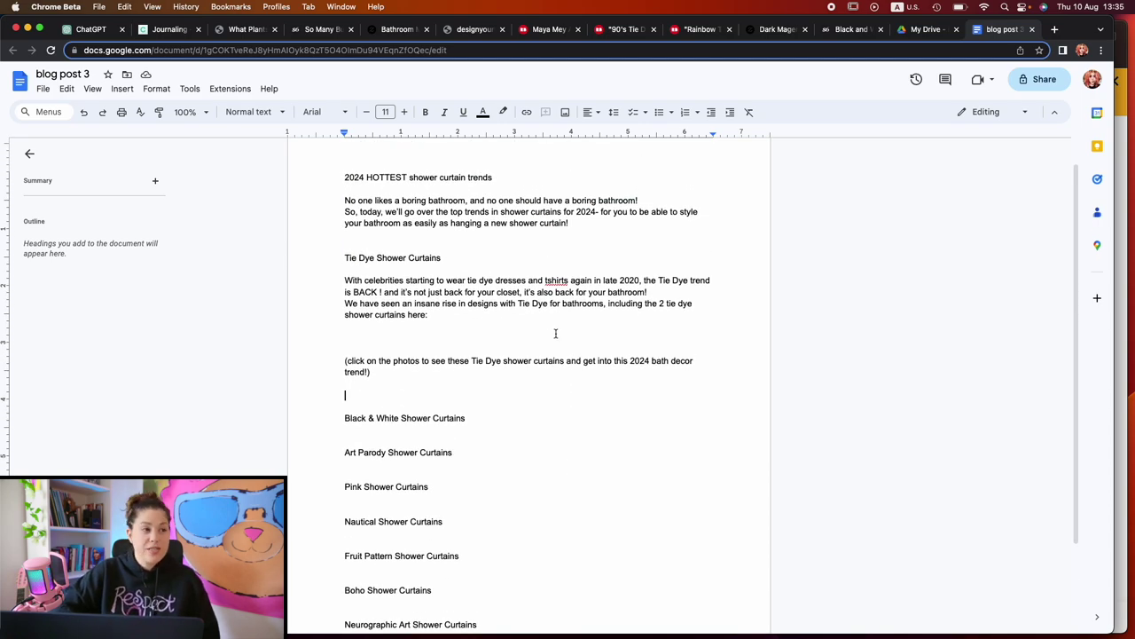
{"action": "scroll", "coordinate": [556, 333], "scroll_direction": "down", "scroll_amount": 3}
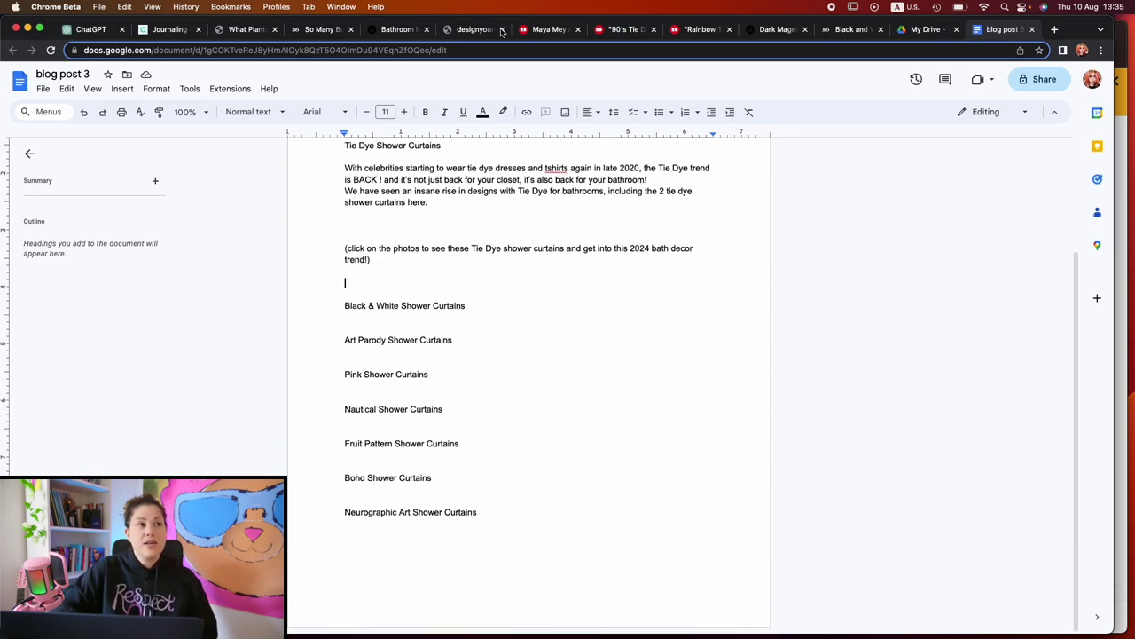
{"action": "left_click", "coordinate": [847, 29]}
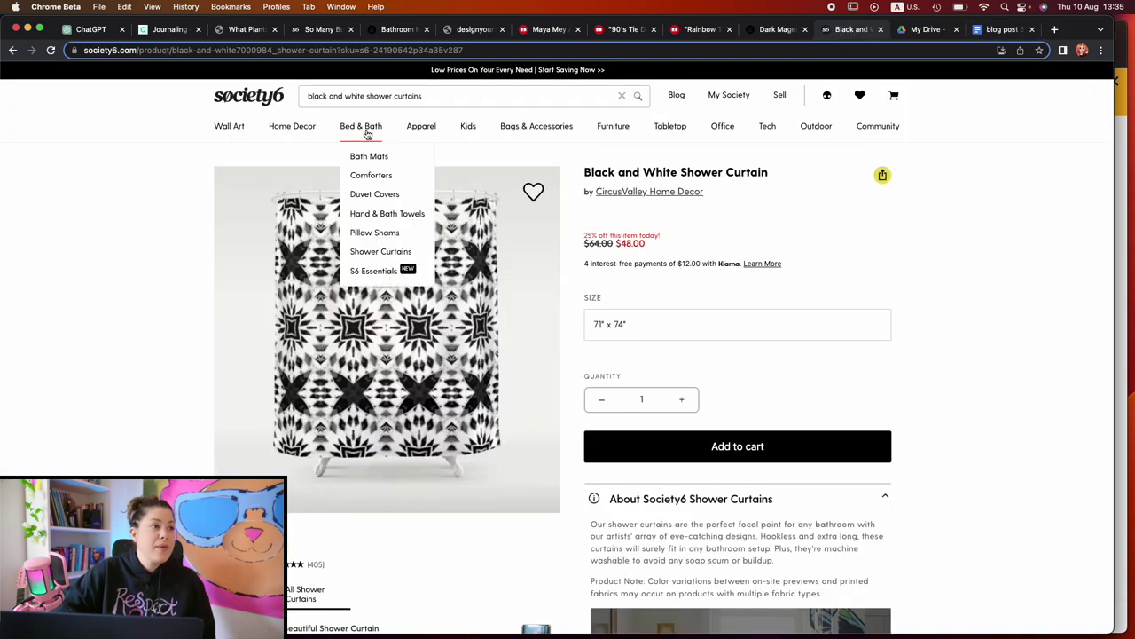
Scroll through Society6's Shower Curtains category listing, then go back to the 'blog post 3' draft.
{"action": "left_click", "coordinate": [368, 253]}
{"action": "scroll", "coordinate": [754, 243], "scroll_direction": "down", "scroll_amount": 3}
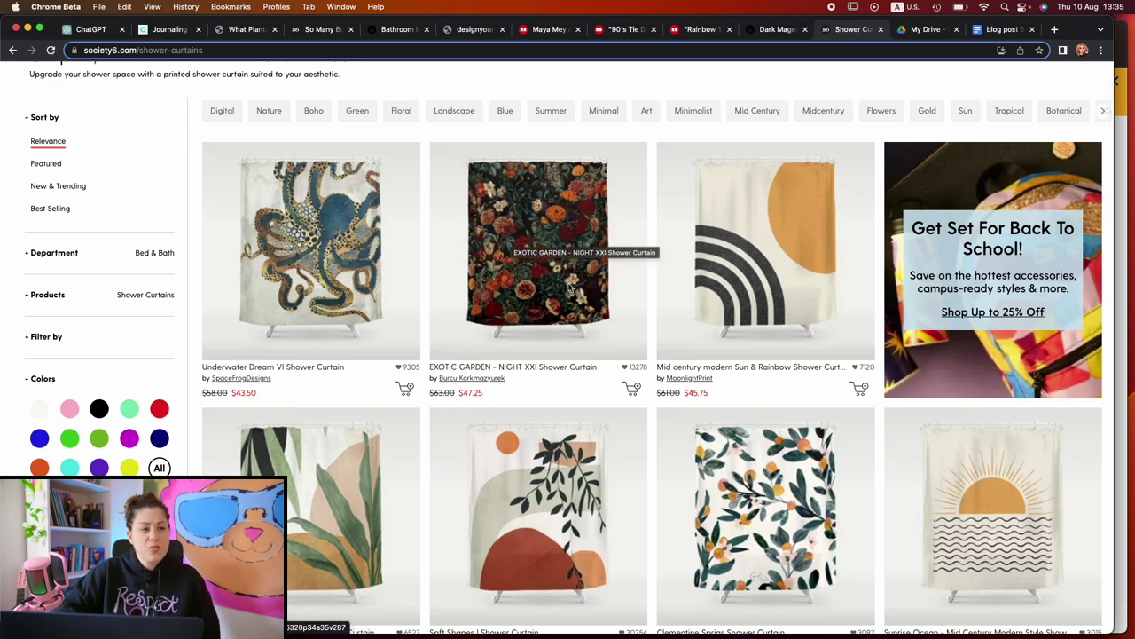
{"action": "scroll", "coordinate": [532, 373], "scroll_direction": "down", "scroll_amount": 3}
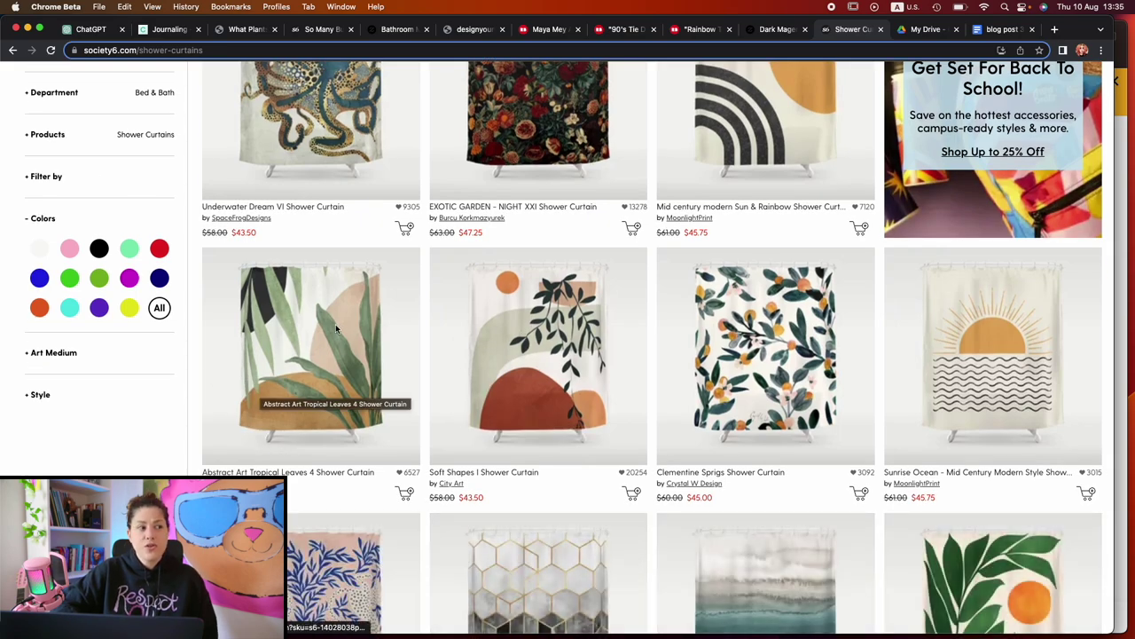
{"action": "scroll", "coordinate": [504, 319], "scroll_direction": "down", "scroll_amount": 5}
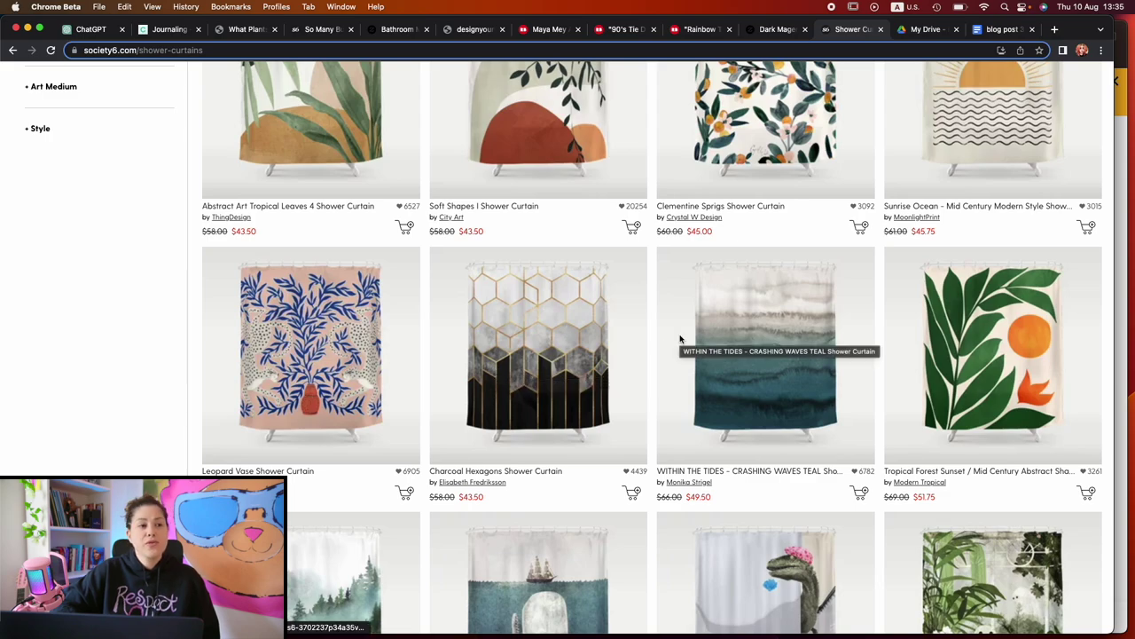
{"action": "scroll", "coordinate": [759, 392], "scroll_direction": "down", "scroll_amount": 2}
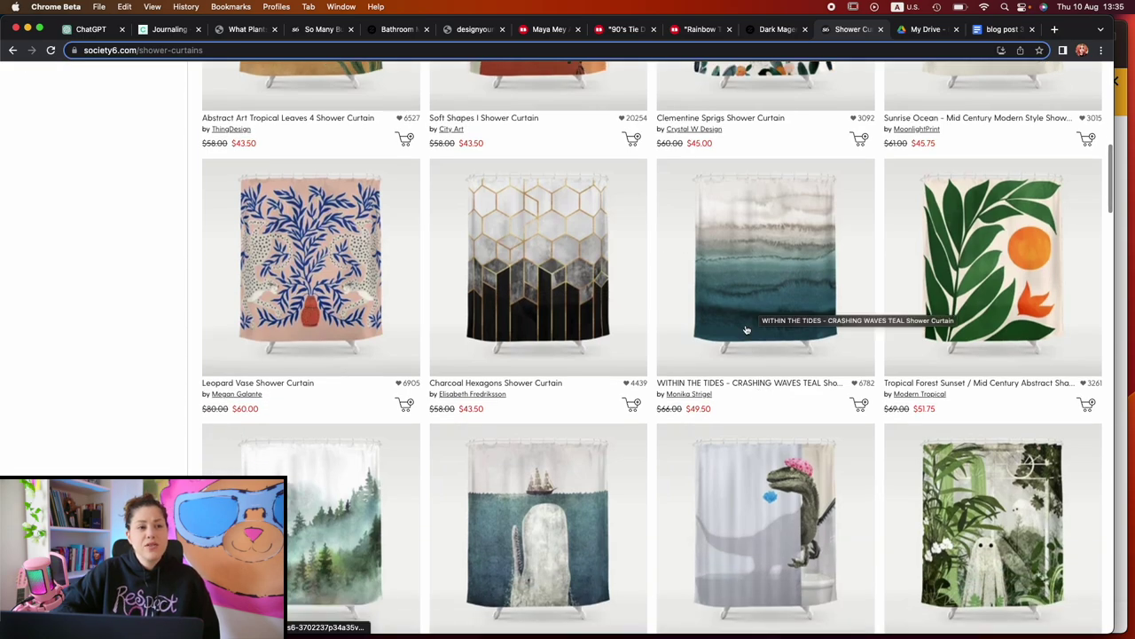
{"action": "scroll", "coordinate": [754, 355], "scroll_direction": "down", "scroll_amount": 4}
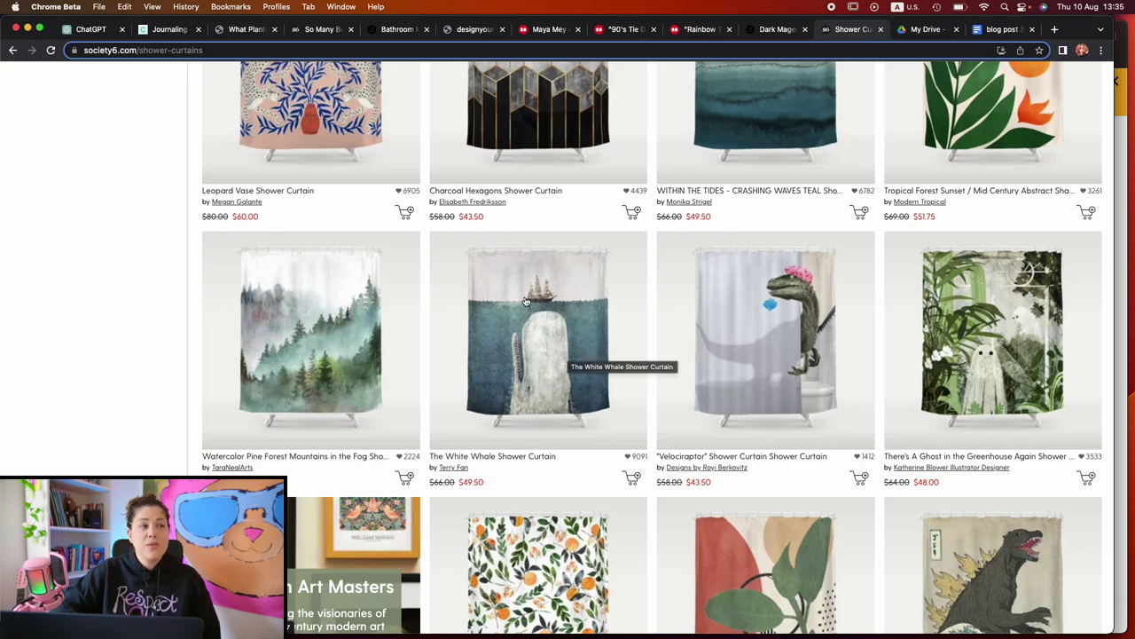
{"action": "scroll", "coordinate": [559, 315], "scroll_direction": "down", "scroll_amount": 5}
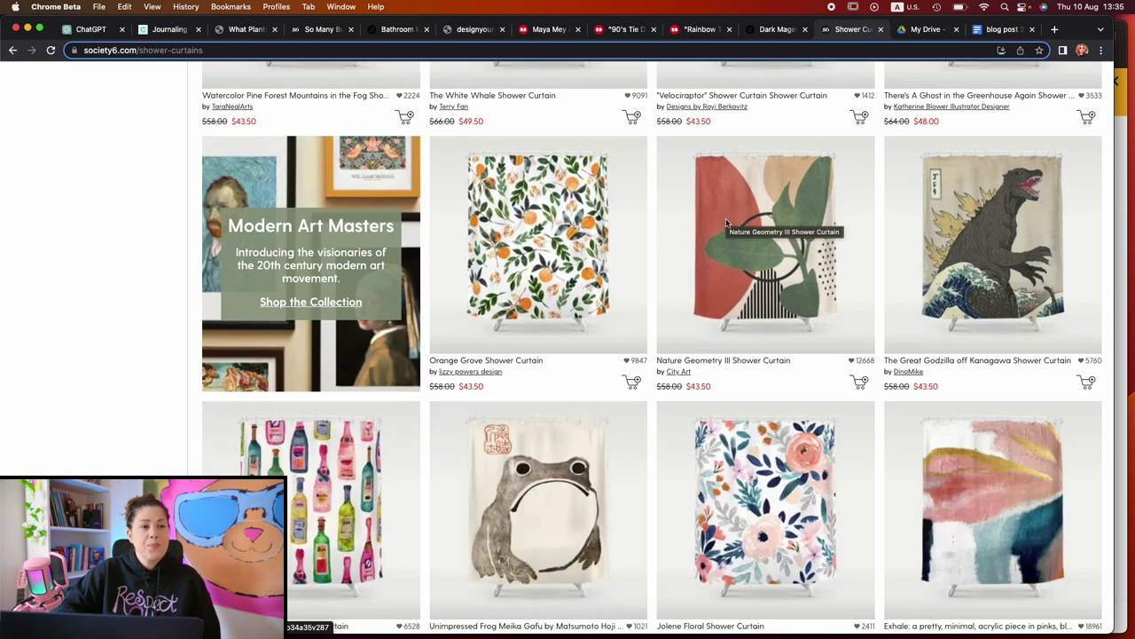
{"action": "scroll", "coordinate": [765, 275], "scroll_direction": "down", "scroll_amount": 8}
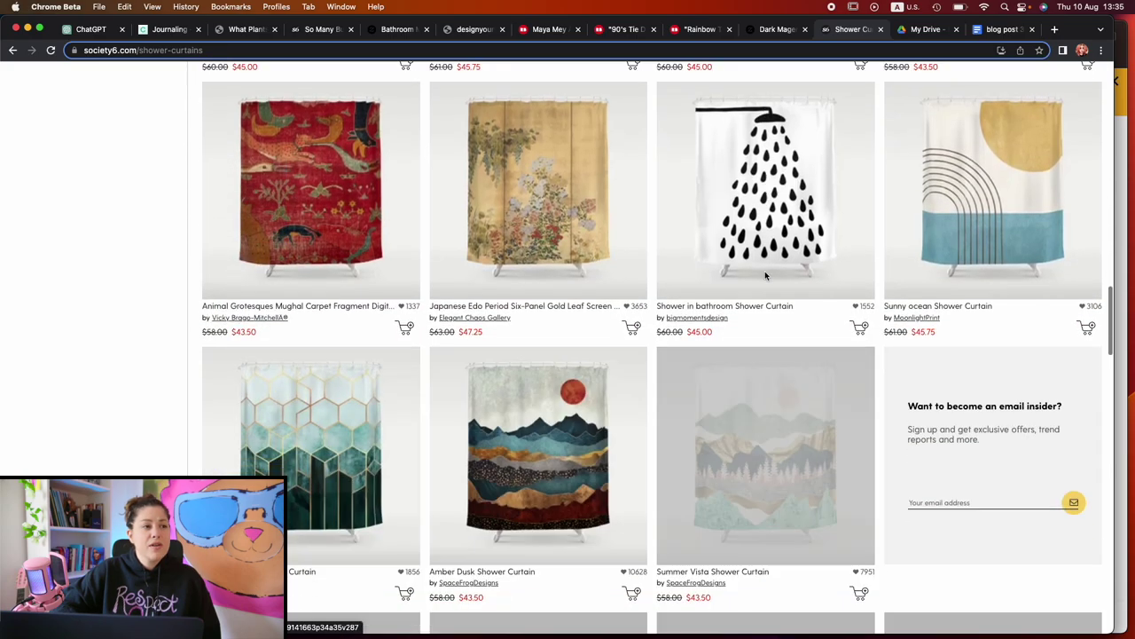
{"action": "left_click", "coordinate": [997, 29]}
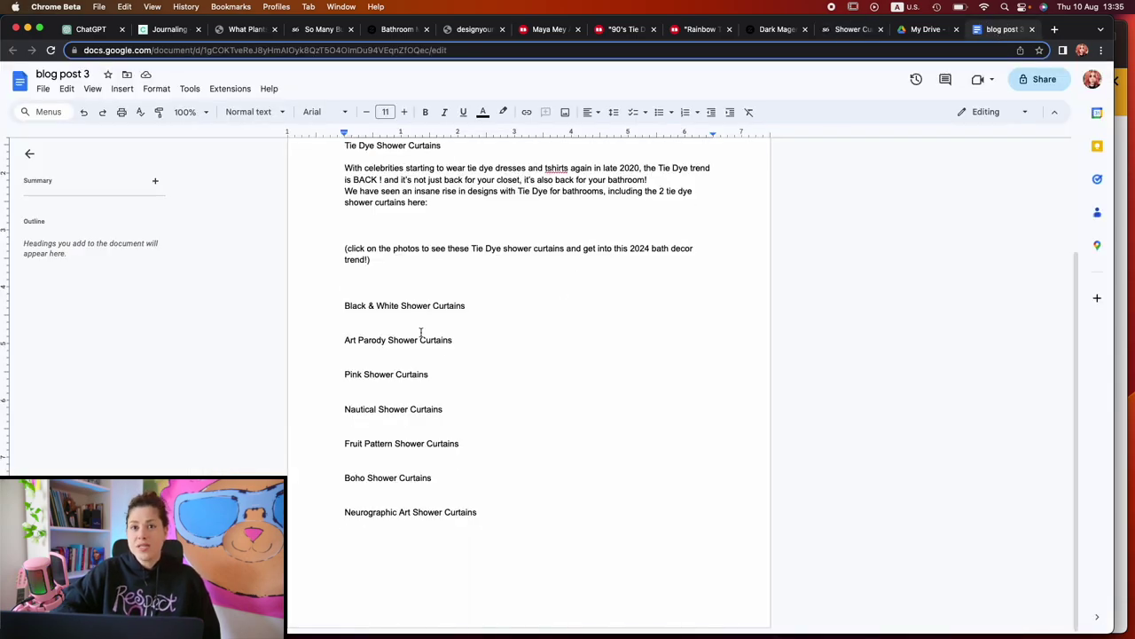
Open the Pink Hair Mona Lisa curtain in its own tab and view it.
{"action": "left_click", "coordinate": [556, 34]}
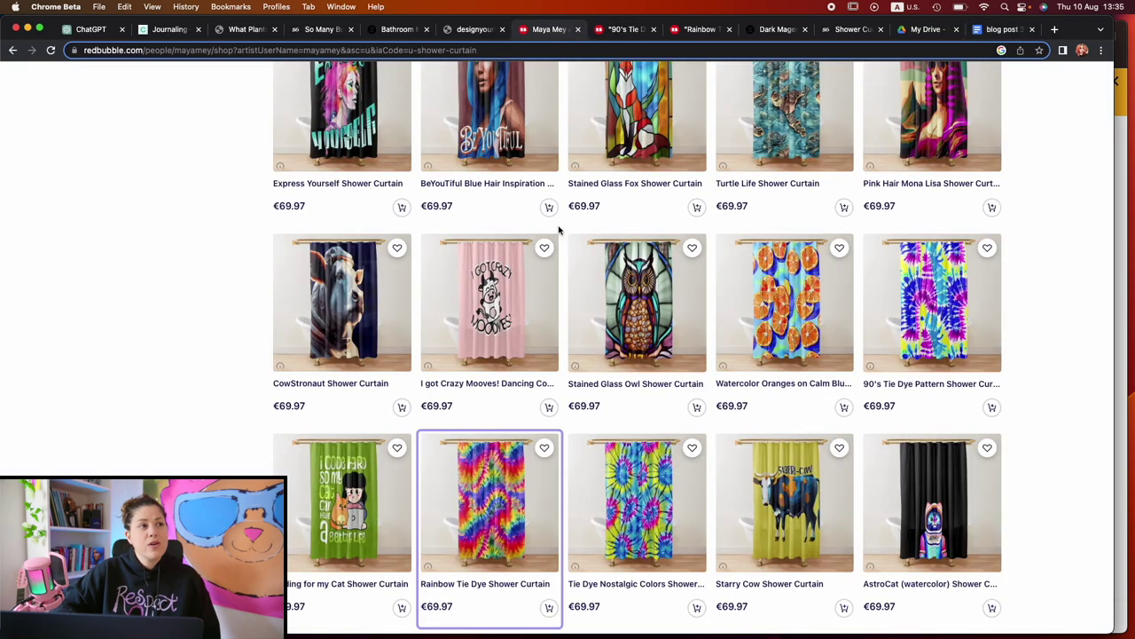
{"action": "scroll", "coordinate": [559, 231], "scroll_direction": "down", "scroll_amount": 1}
{"action": "scroll", "coordinate": [559, 229], "scroll_direction": "up", "scroll_amount": 4}
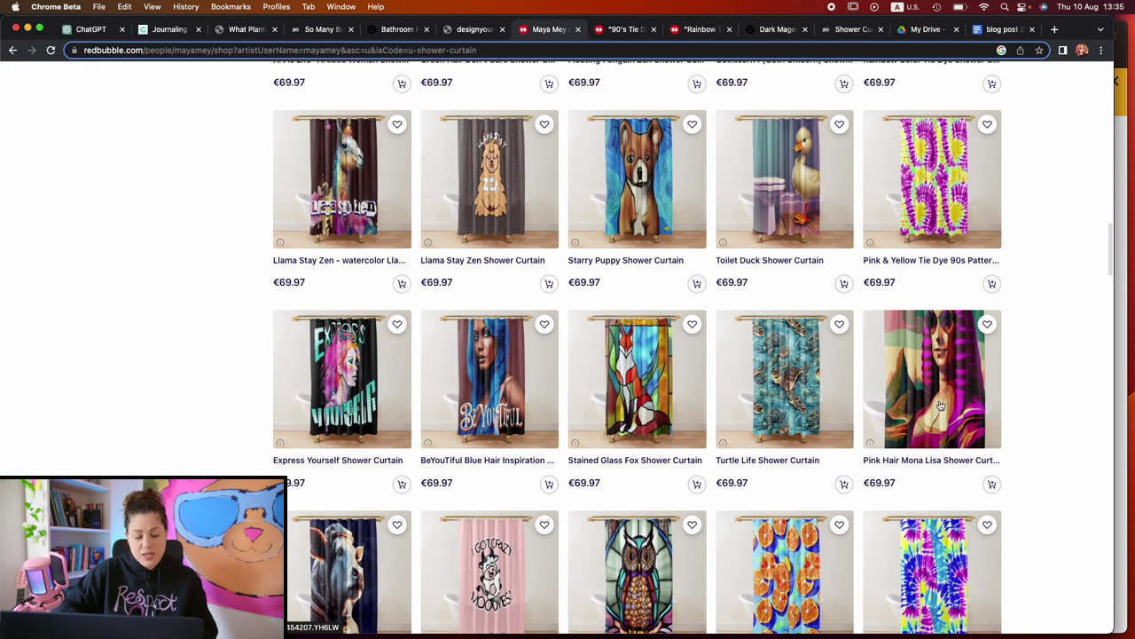
{"action": "left_click", "coordinate": [940, 406], "text": "super"}
{"action": "scroll", "coordinate": [546, 318], "scroll_direction": "up", "scroll_amount": 2}
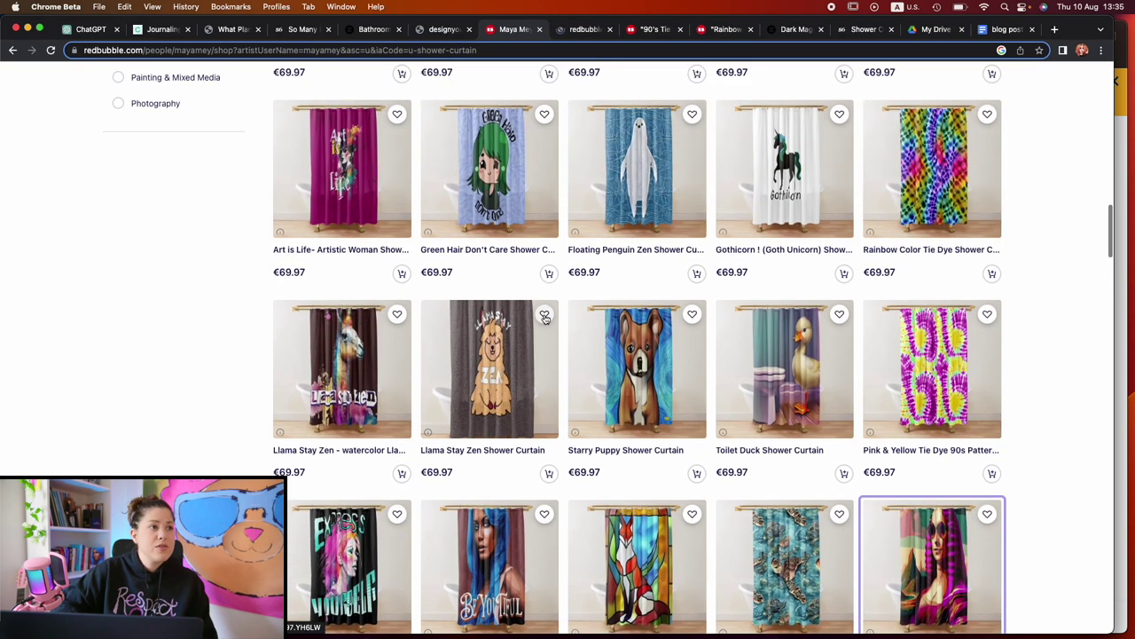
{"action": "scroll", "coordinate": [544, 318], "scroll_direction": "up", "scroll_amount": 1}
{"action": "left_click", "coordinate": [583, 29]}
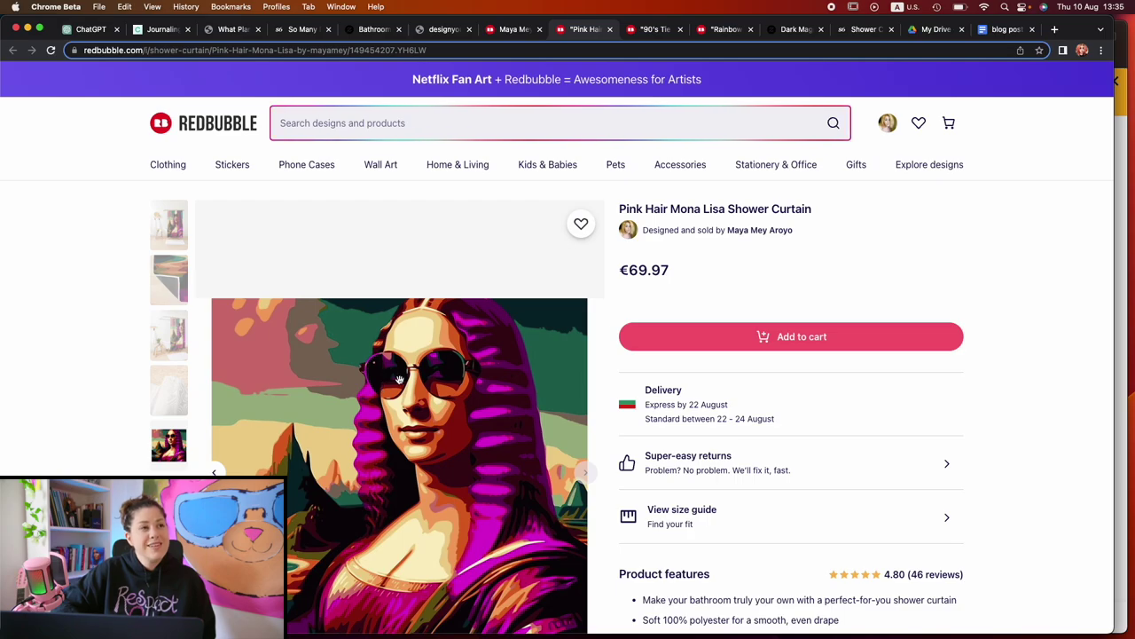
{"action": "left_click", "coordinate": [507, 30]}
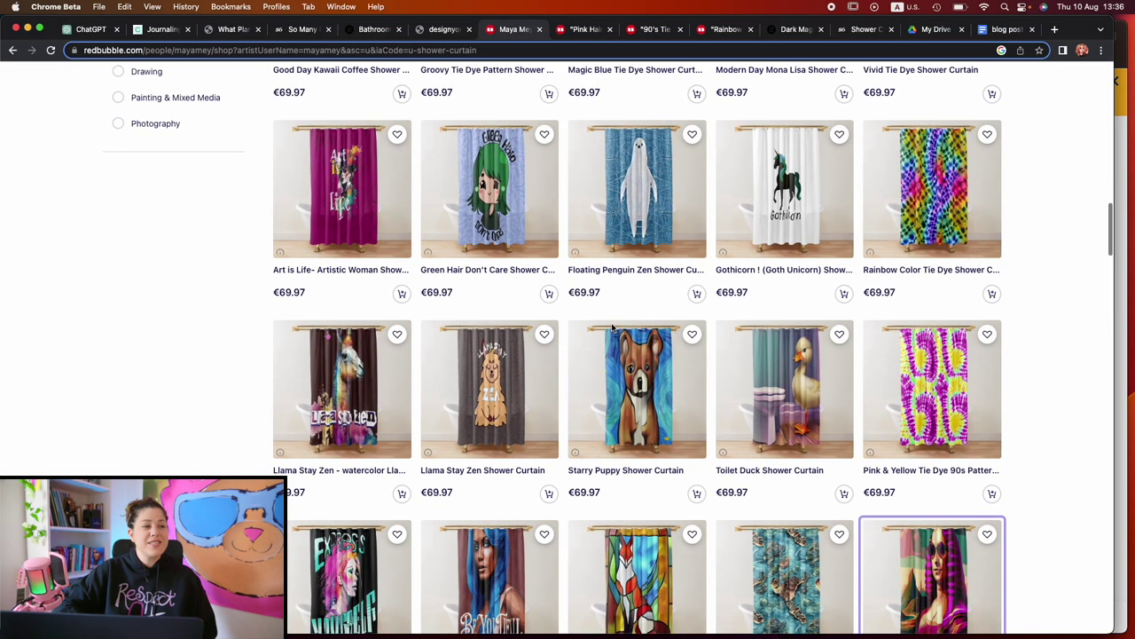
Open the Starry Night Van Dog curtain in its own tab and view it.
{"action": "scroll", "coordinate": [612, 328], "scroll_direction": "down", "scroll_amount": 10}
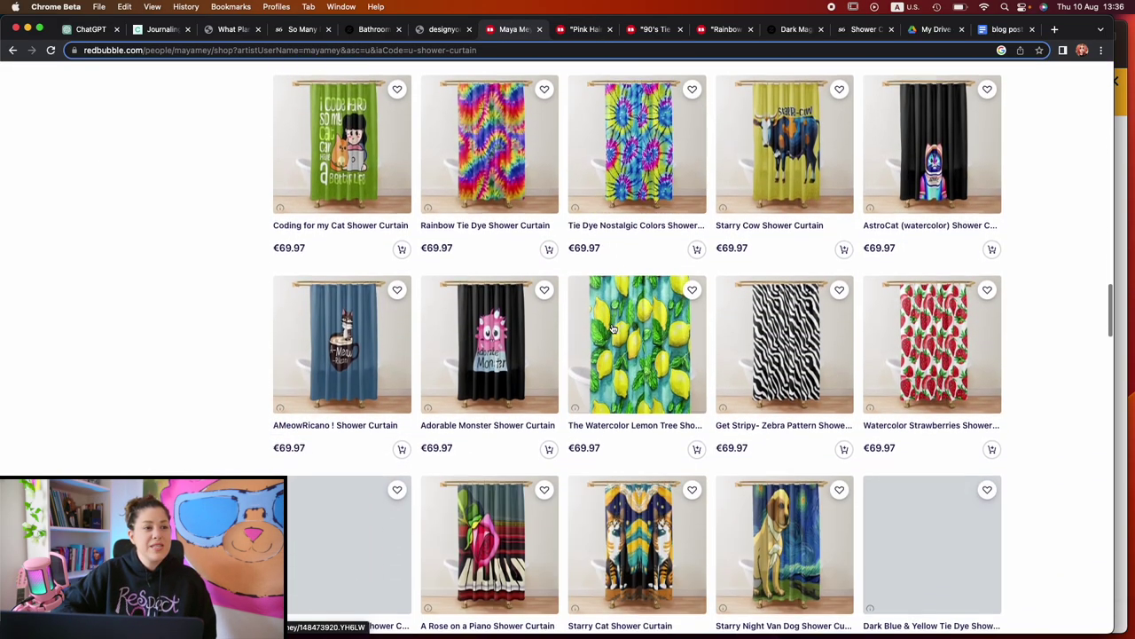
{"action": "scroll", "coordinate": [612, 328], "scroll_direction": "down", "scroll_amount": 2}
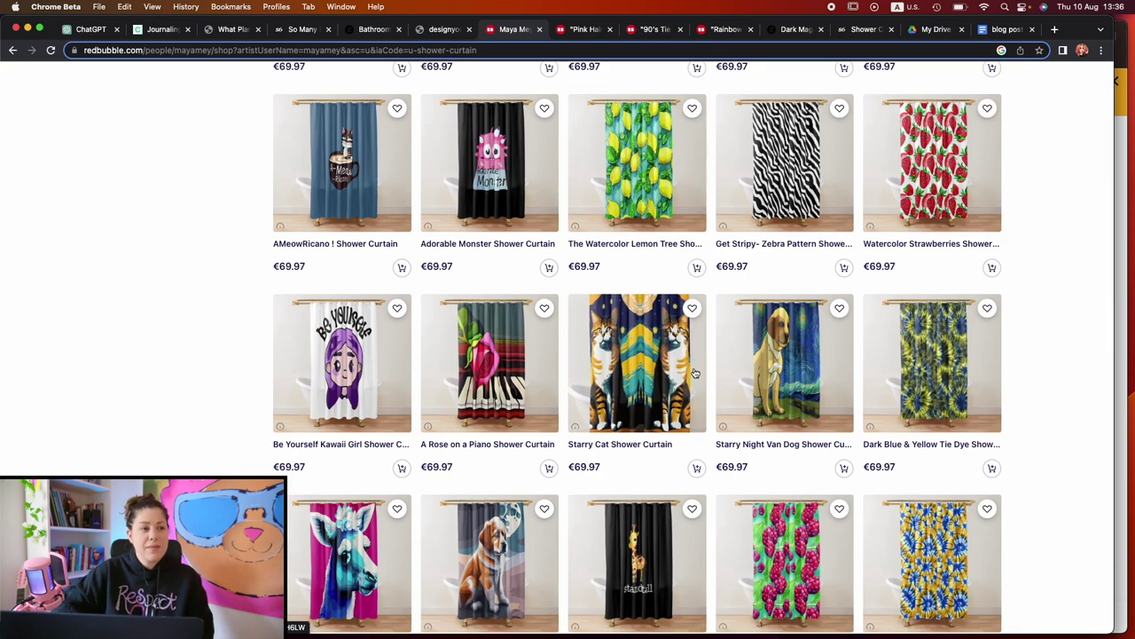
{"action": "left_click", "coordinate": [772, 364], "text": "super"}
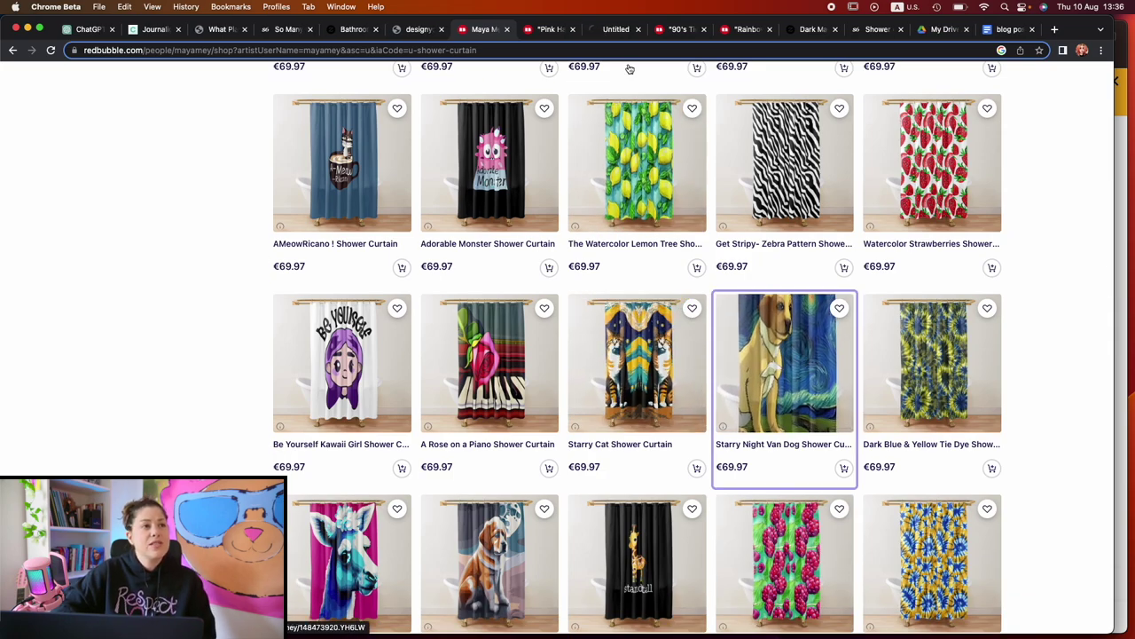
{"action": "left_click", "coordinate": [616, 29]}
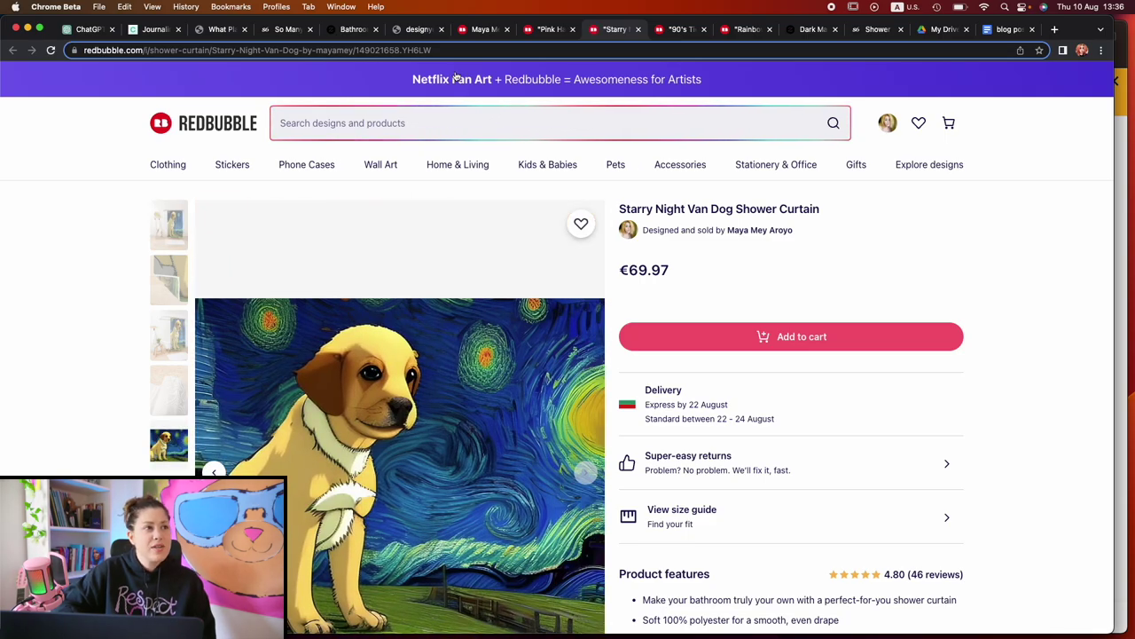
Return to the 'blog post 3' draft and select the blank line under Art Parody Shower Curtains.
{"action": "left_click", "coordinate": [484, 30]}
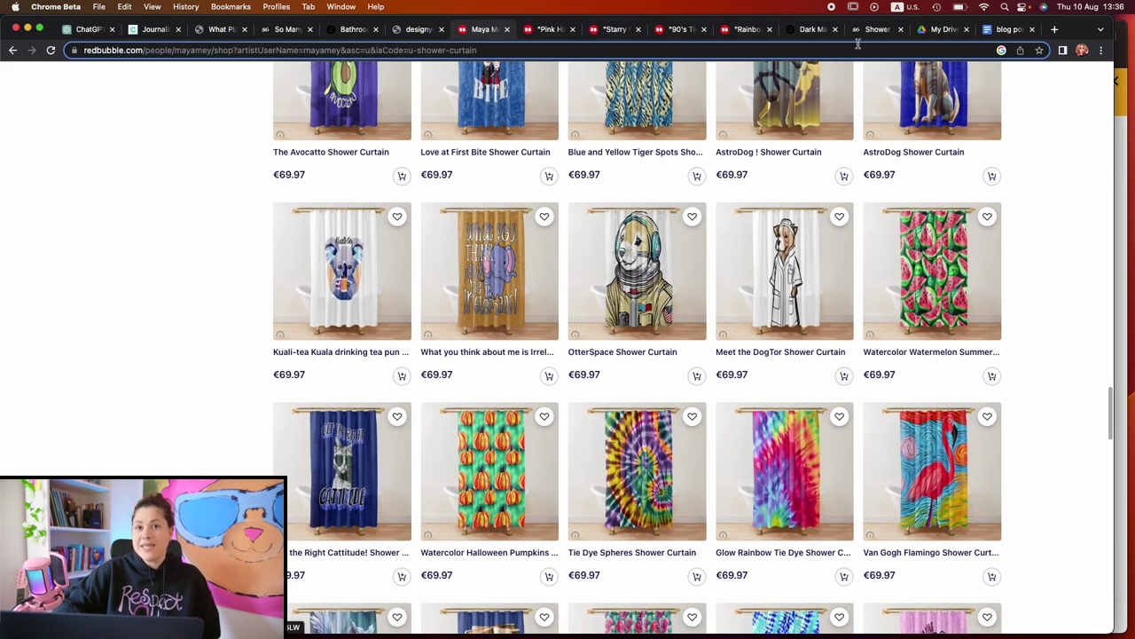
{"action": "left_click", "coordinate": [998, 34]}
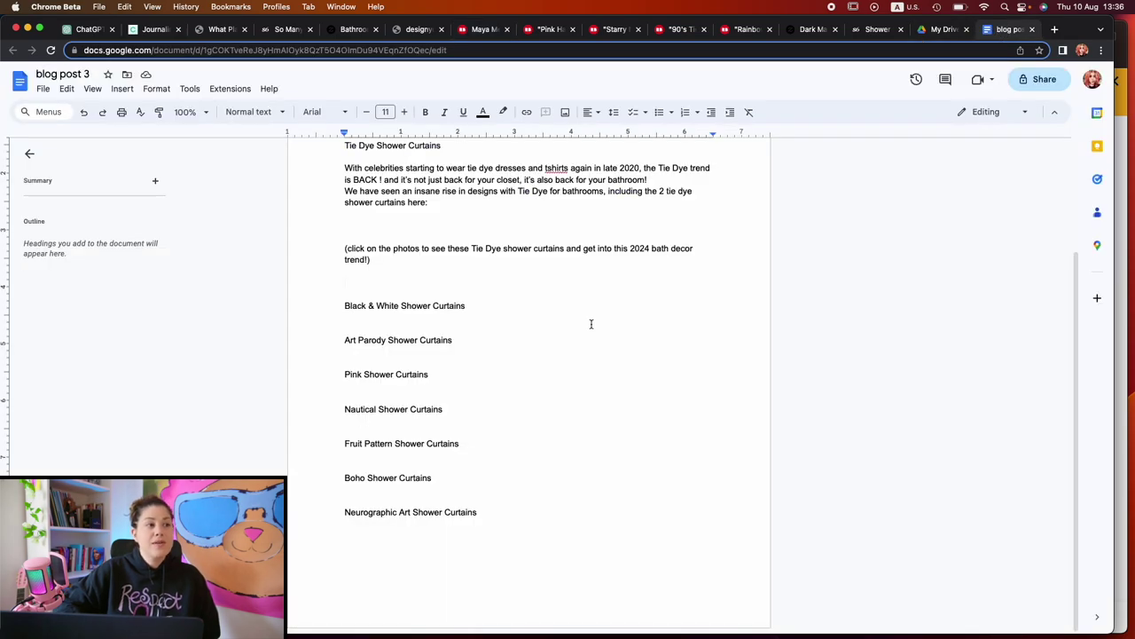
{"action": "left_click", "coordinate": [456, 353]}
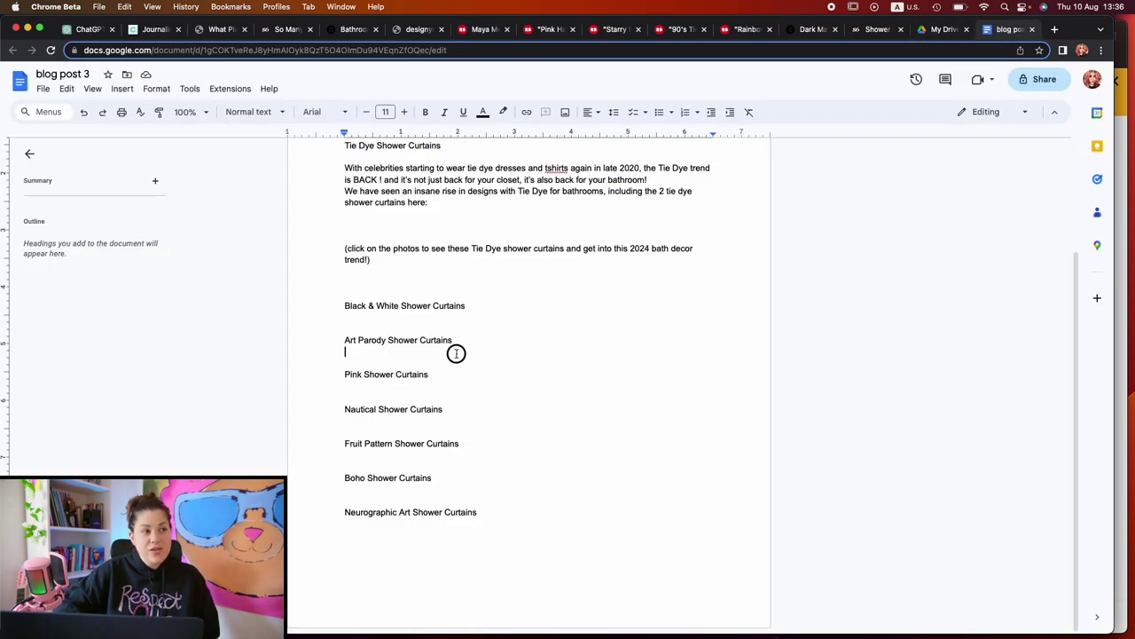
{"action": "double_click", "coordinate": [360, 354]}
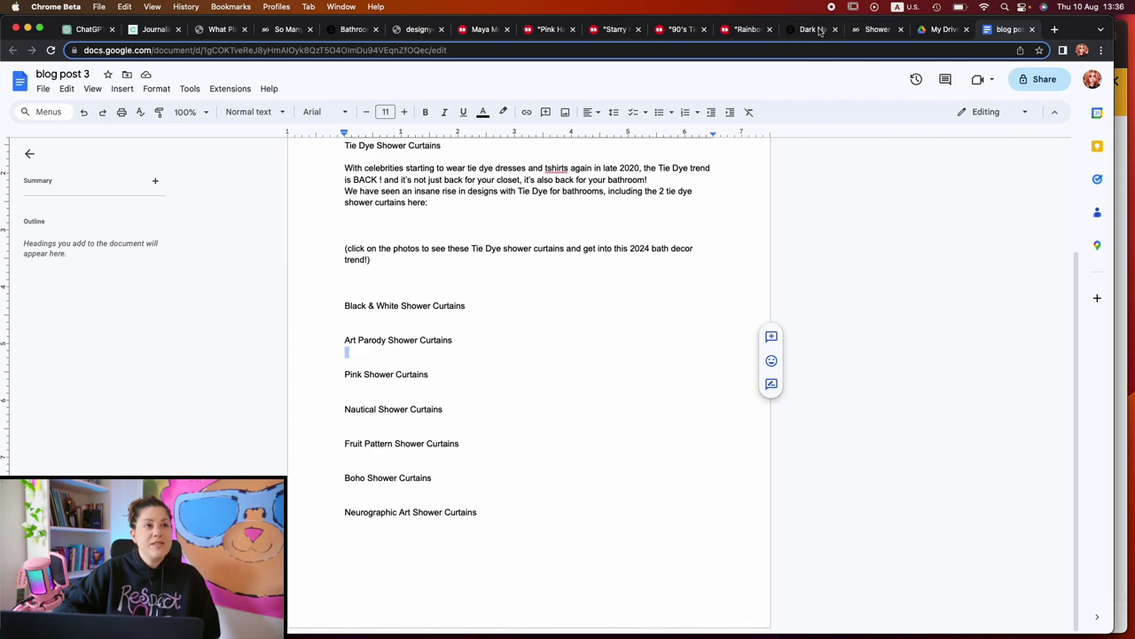
Browse the Design Your Bathroom blog and choose the '5 Styles to Design Your Bathroom' post.
{"action": "left_click", "coordinate": [423, 32]}
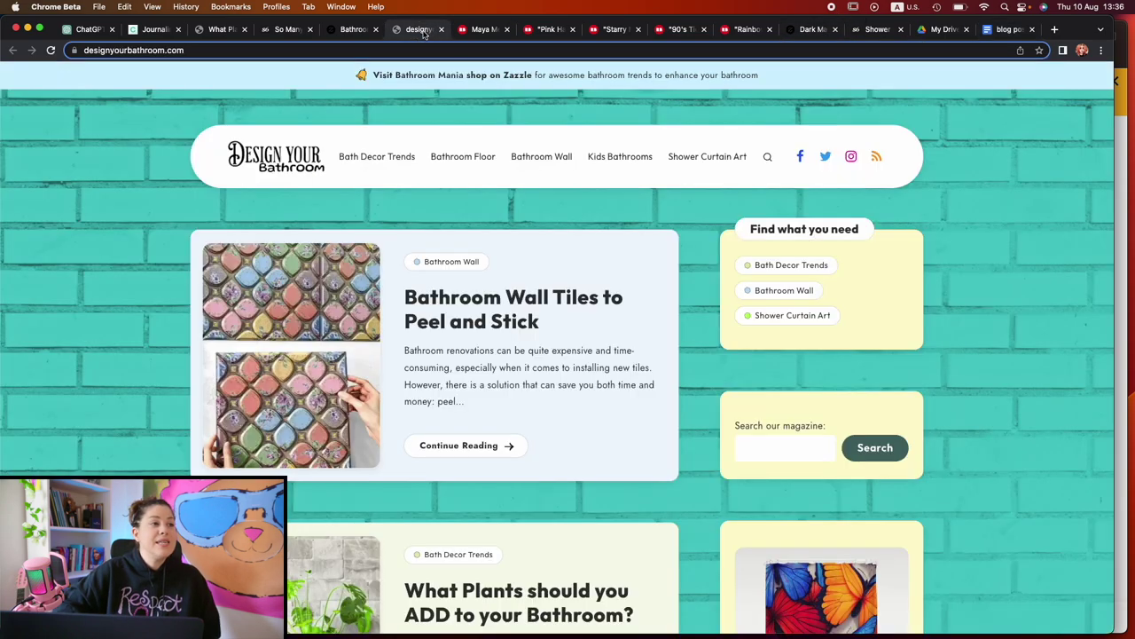
{"action": "scroll", "coordinate": [498, 308], "scroll_direction": "down", "scroll_amount": 5}
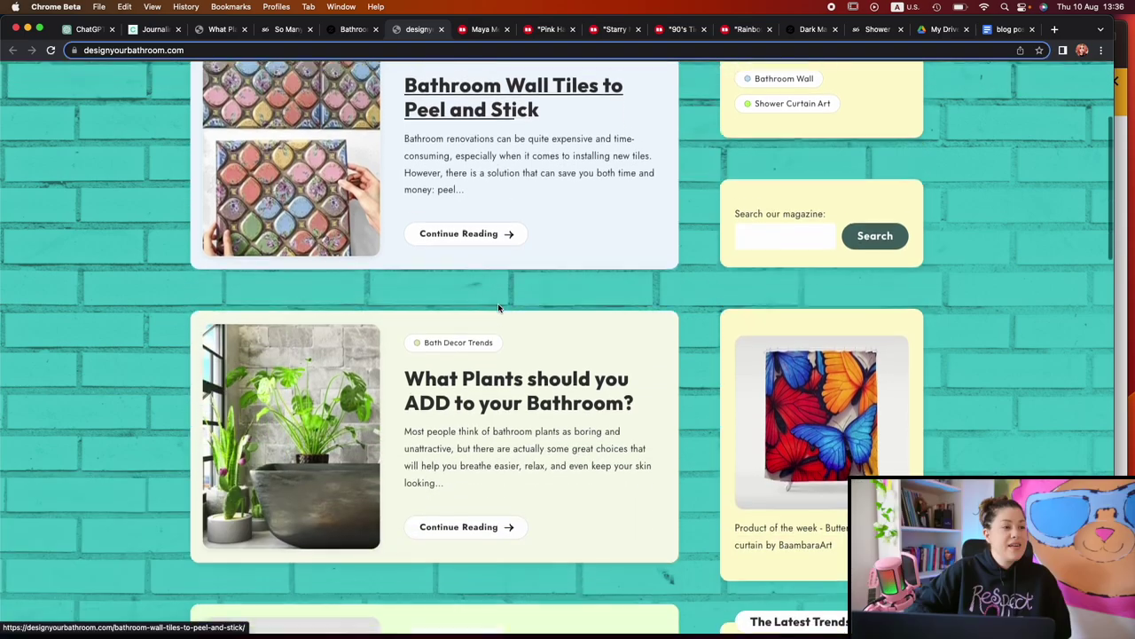
{"action": "scroll", "coordinate": [498, 308], "scroll_direction": "down", "scroll_amount": 15}
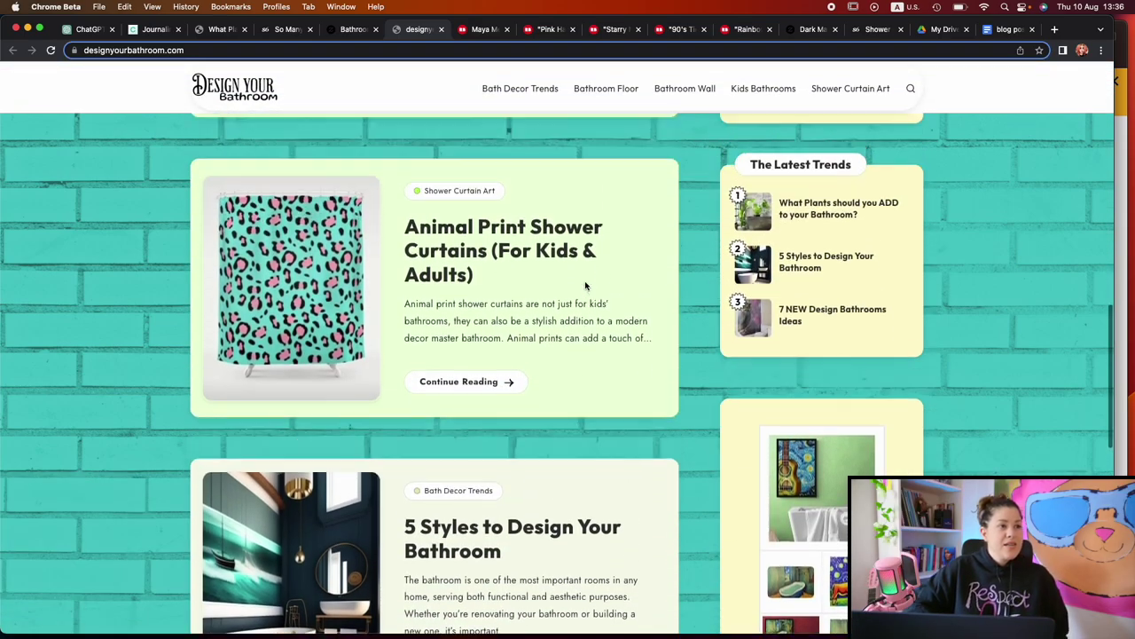
{"action": "scroll", "coordinate": [585, 286], "scroll_direction": "up", "scroll_amount": 1}
{"action": "scroll", "coordinate": [508, 261], "scroll_direction": "down", "scroll_amount": 5}
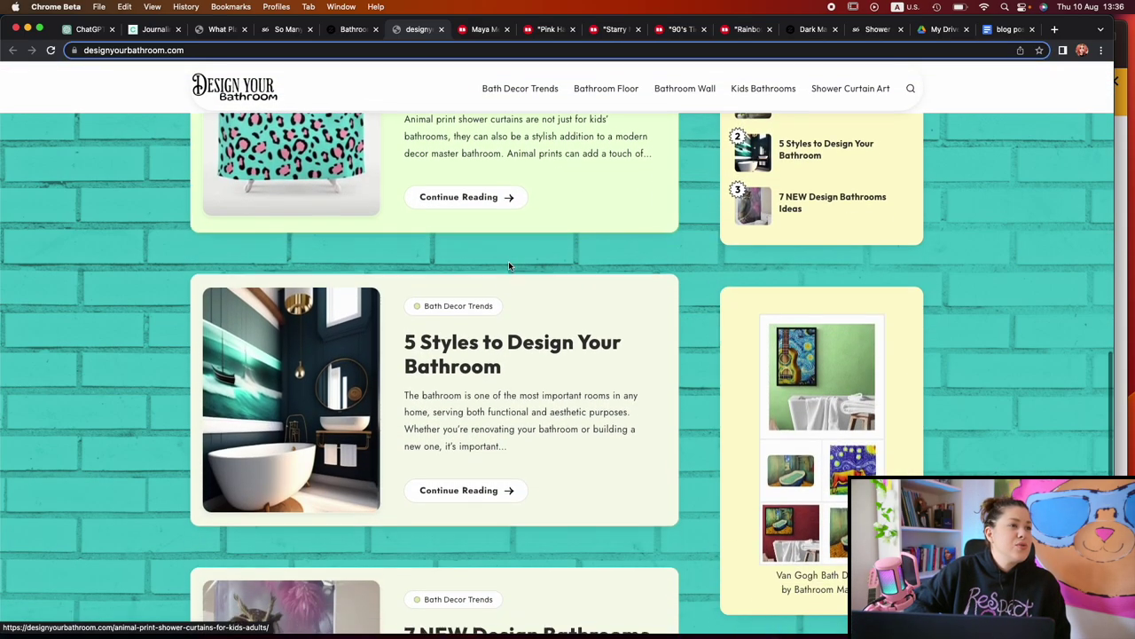
{"action": "left_click", "coordinate": [444, 341], "text": "super"}
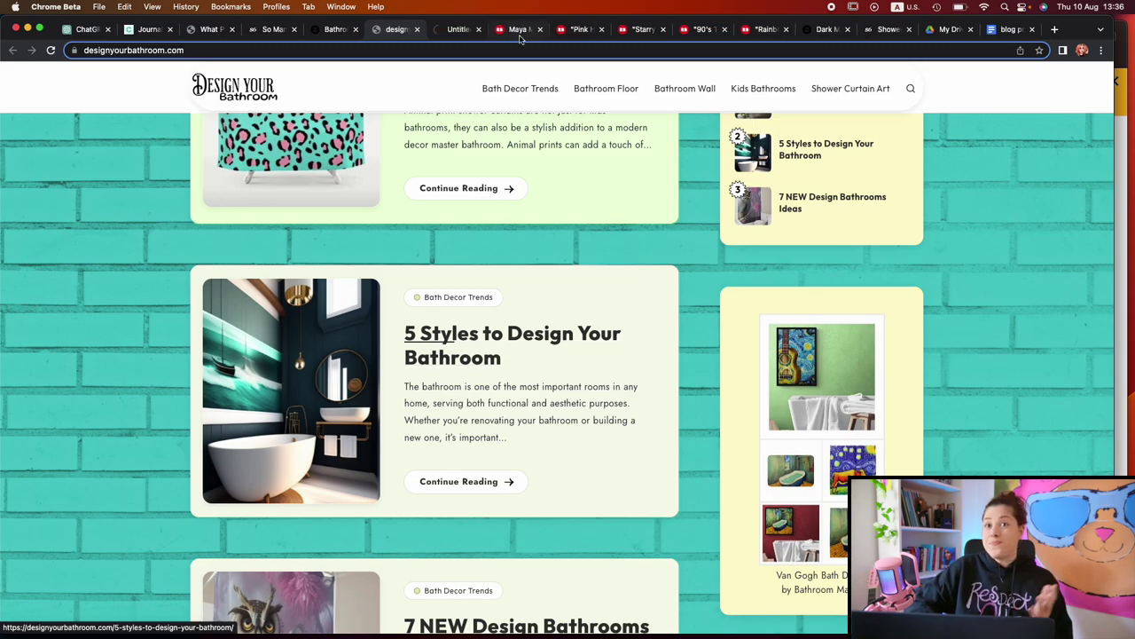
Read through the 5 Styles article and open its surreal woman shower curtain in a new tab.
{"action": "left_click", "coordinate": [456, 32]}
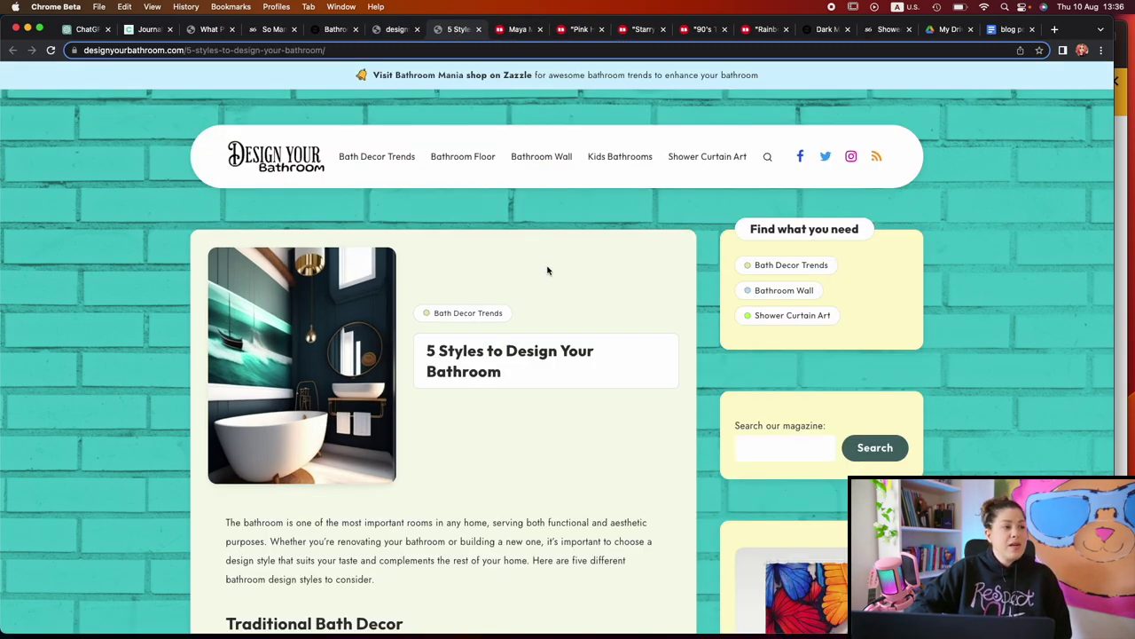
{"action": "scroll", "coordinate": [547, 270], "scroll_direction": "down", "scroll_amount": 7}
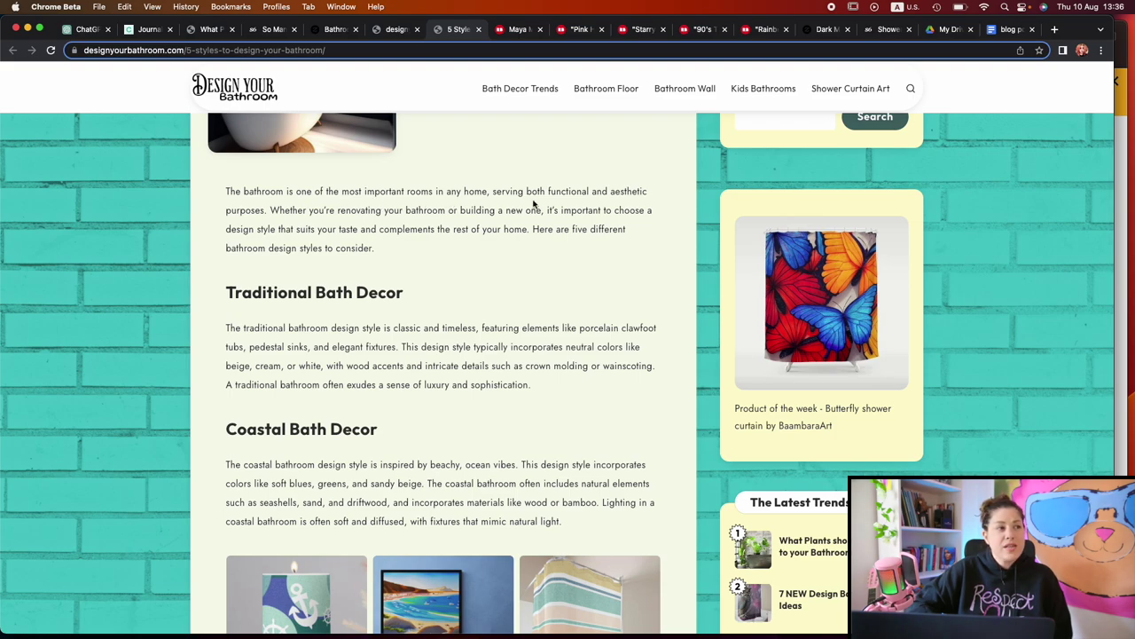
{"action": "scroll", "coordinate": [416, 253], "scroll_direction": "down", "scroll_amount": 3}
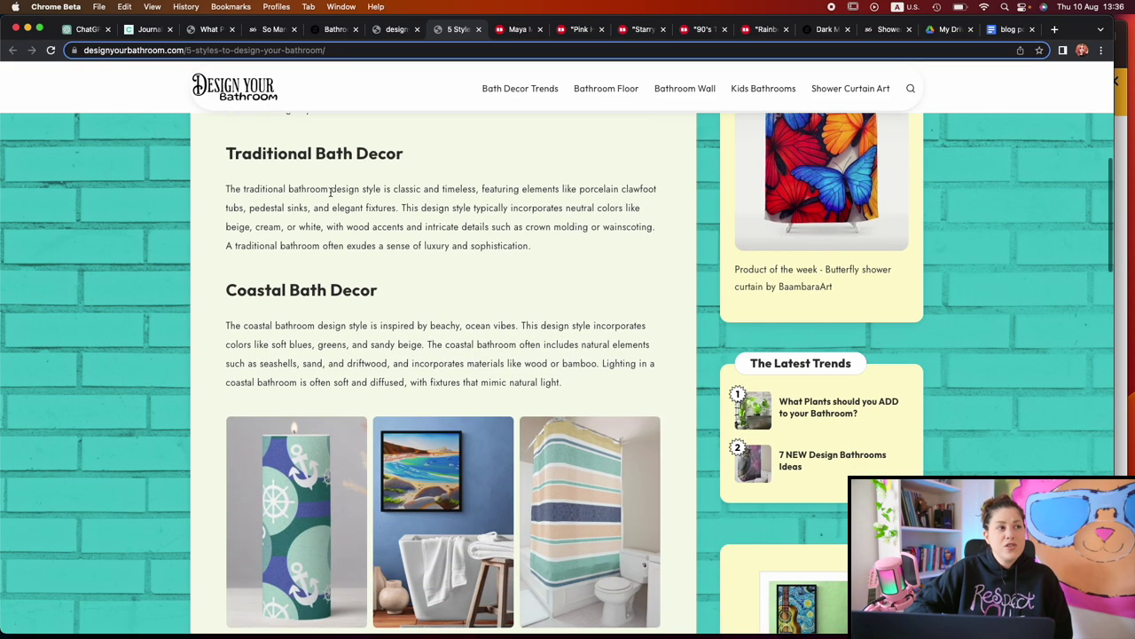
{"action": "scroll", "coordinate": [442, 183], "scroll_direction": "down", "scroll_amount": 3}
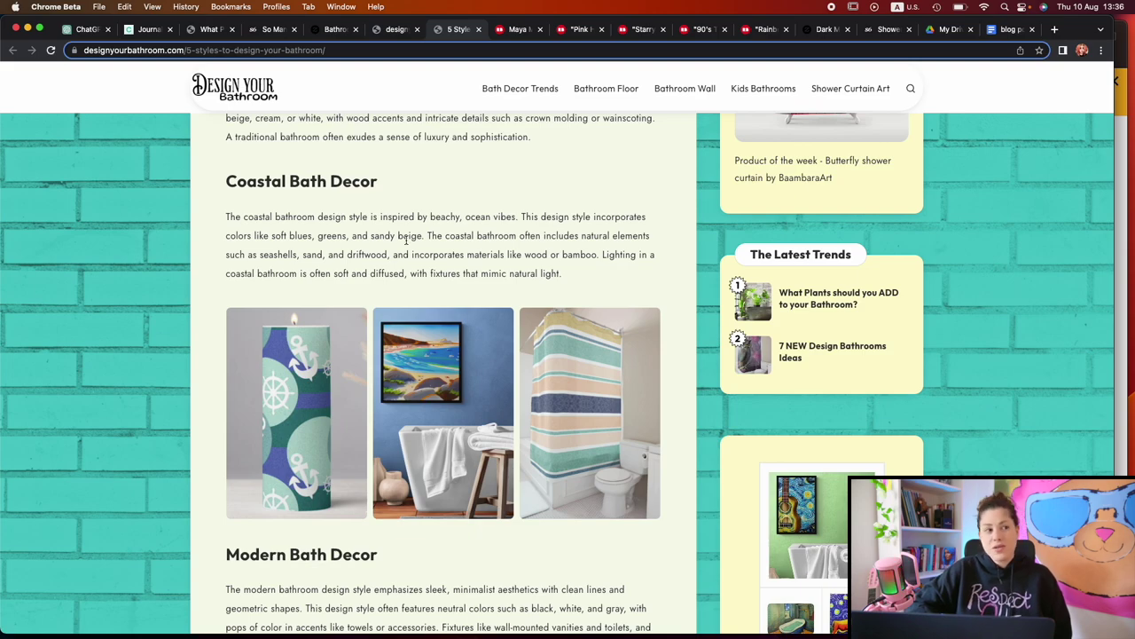
{"action": "scroll", "coordinate": [406, 239], "scroll_direction": "down", "scroll_amount": 1}
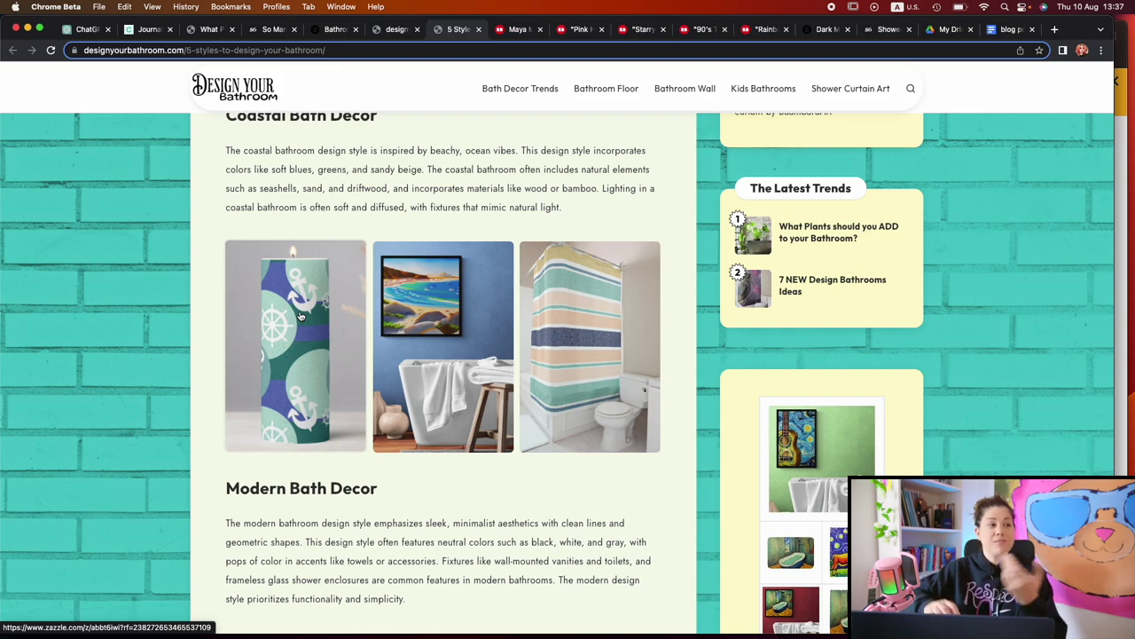
{"action": "scroll", "coordinate": [300, 317], "scroll_direction": "down", "scroll_amount": 4}
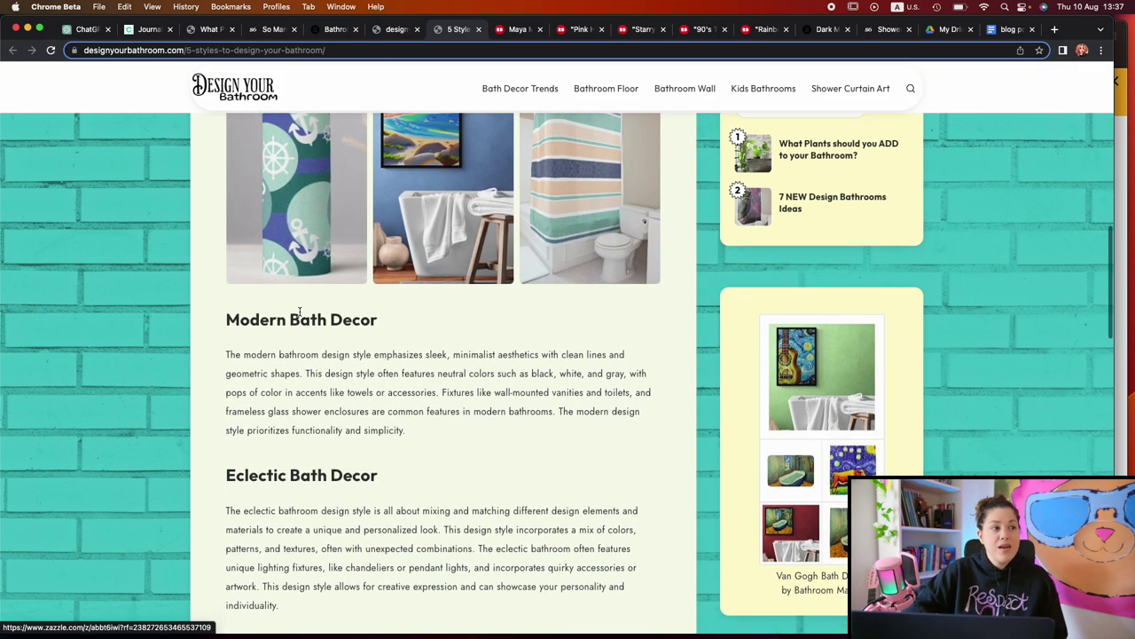
{"action": "left_click_drag", "start_coordinate": [280, 338], "coordinate": [452, 379]}
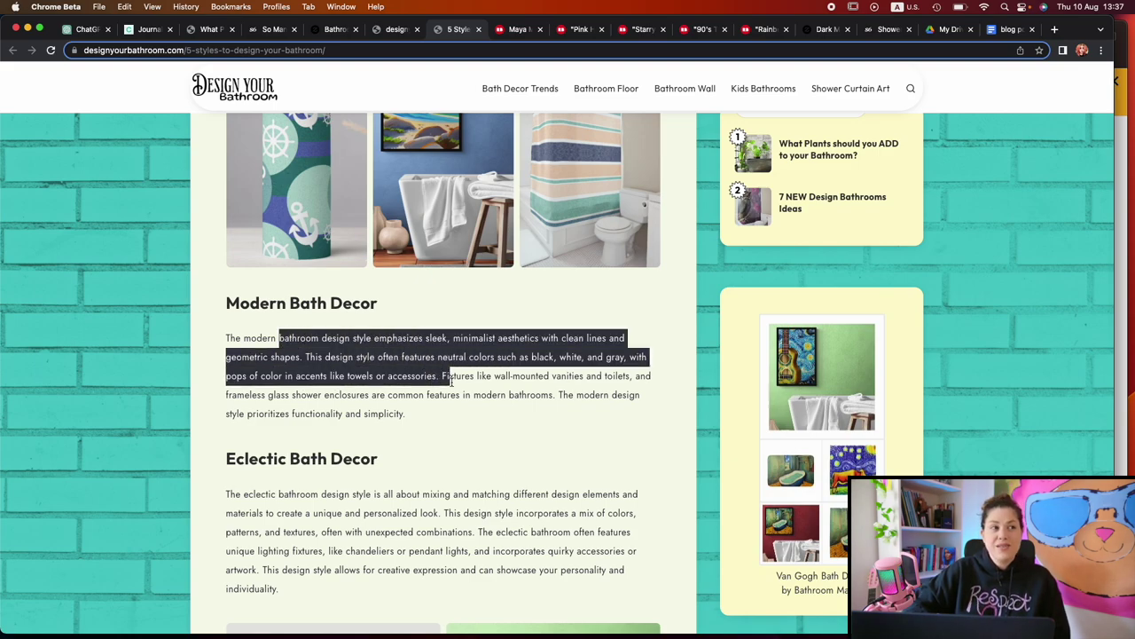
{"action": "scroll", "coordinate": [556, 518], "scroll_direction": "up", "scroll_amount": 7}
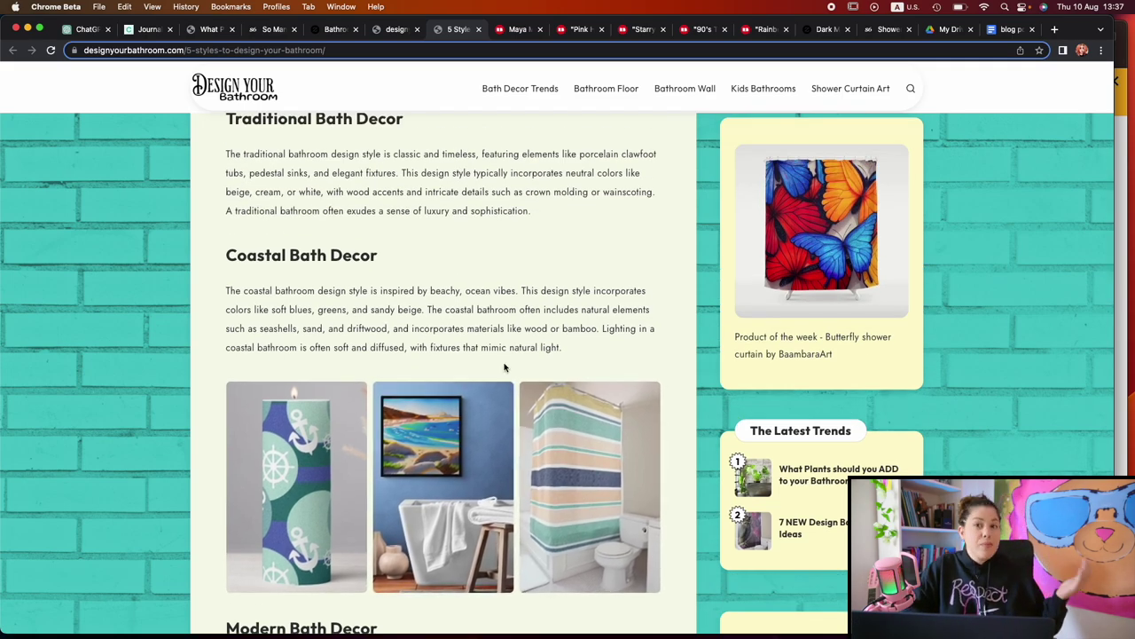
{"action": "scroll", "coordinate": [504, 366], "scroll_direction": "down", "scroll_amount": 8}
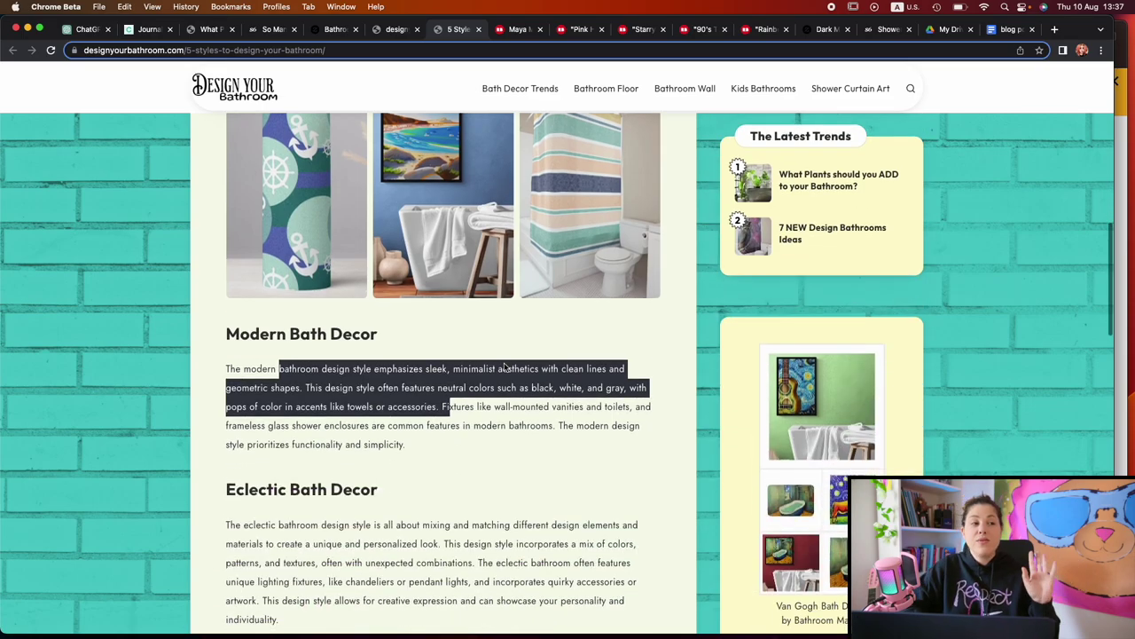
{"action": "scroll", "coordinate": [506, 366], "scroll_direction": "down", "scroll_amount": 5}
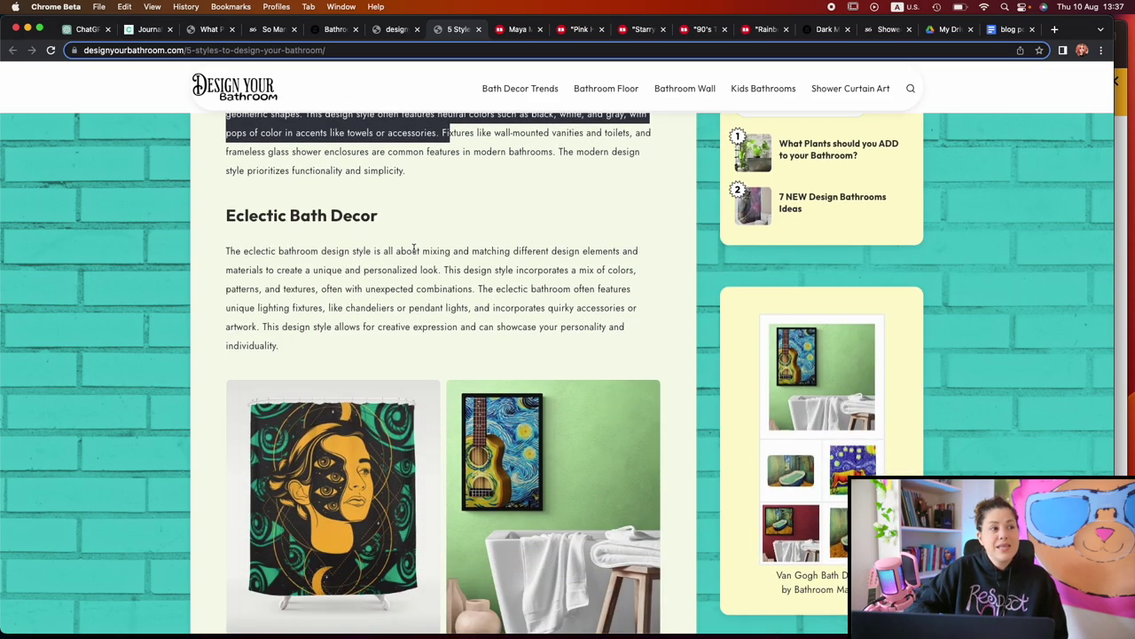
{"action": "scroll", "coordinate": [365, 394], "scroll_direction": "down", "scroll_amount": 3}
{"action": "left_click", "coordinate": [366, 394], "text": "super"}
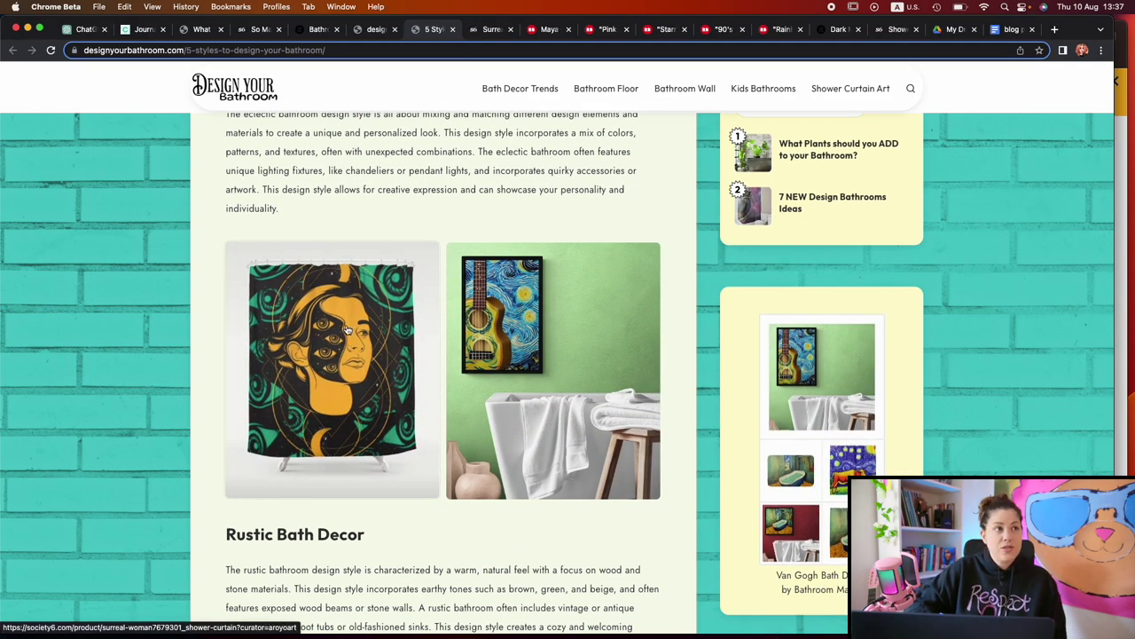
{"action": "left_click", "coordinate": [489, 29]}
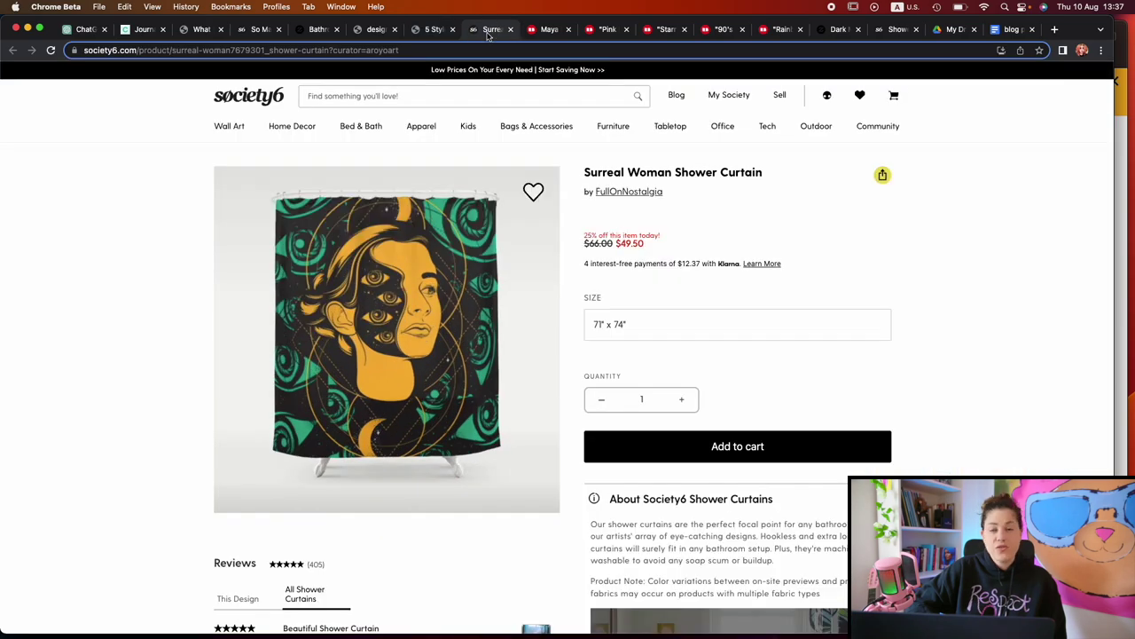
{"action": "left_click", "coordinate": [422, 36]}
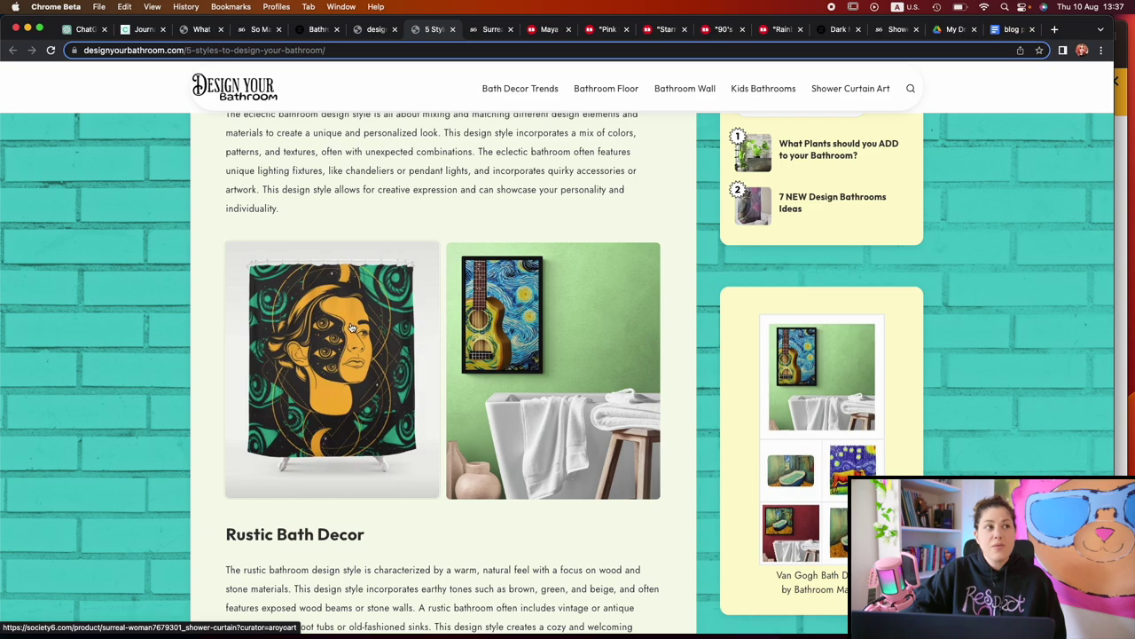
{"action": "left_click", "coordinate": [484, 29]}
{"action": "left_click", "coordinate": [320, 50]}
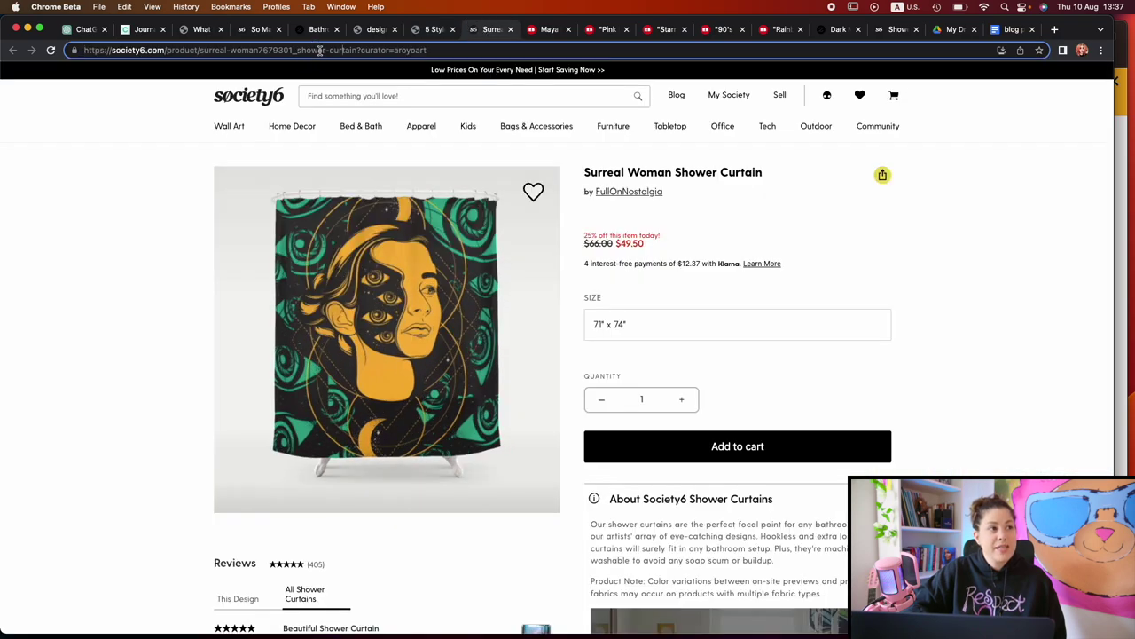
{"action": "left_click_drag", "start_coordinate": [358, 51], "coordinate": [427, 50]}
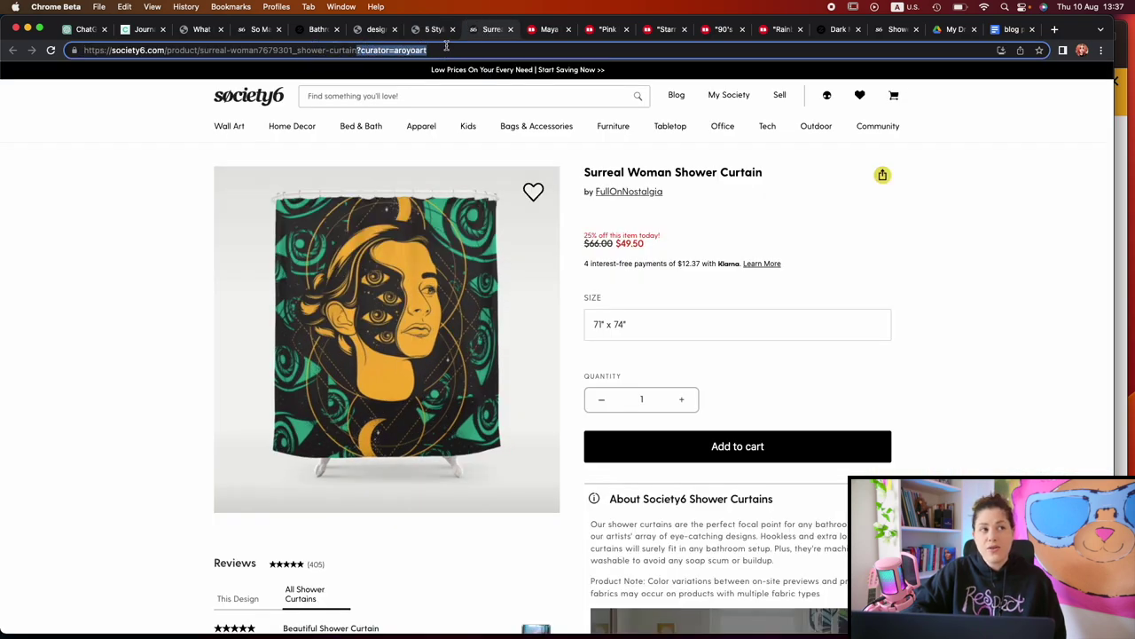
{"action": "left_click", "coordinate": [433, 30]}
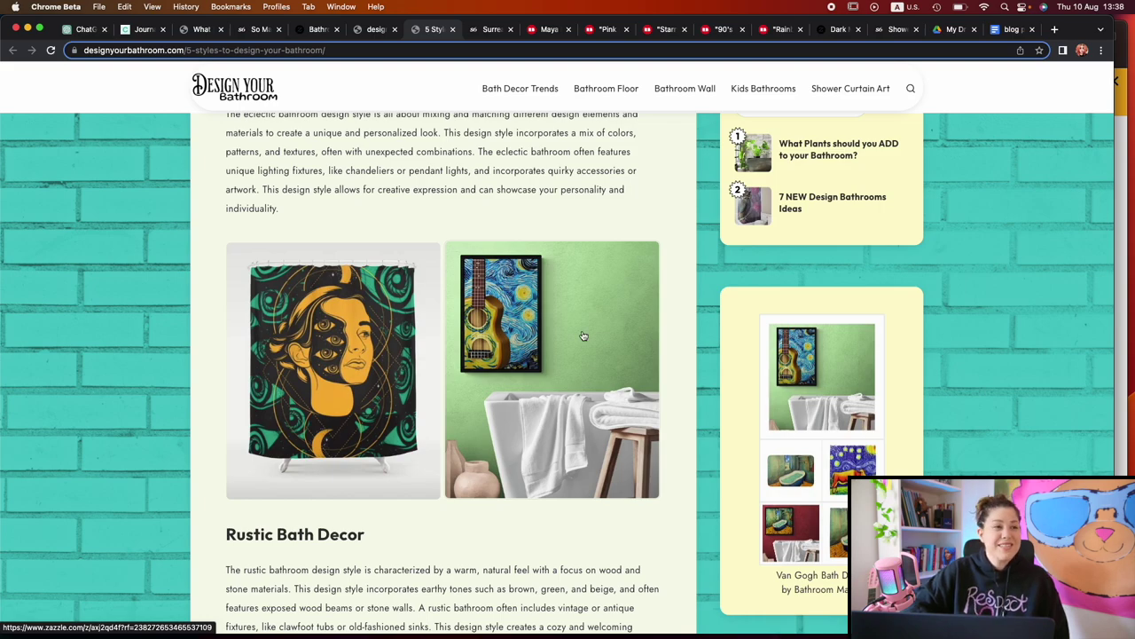
{"action": "scroll", "coordinate": [583, 335], "scroll_direction": "down", "scroll_amount": 4}
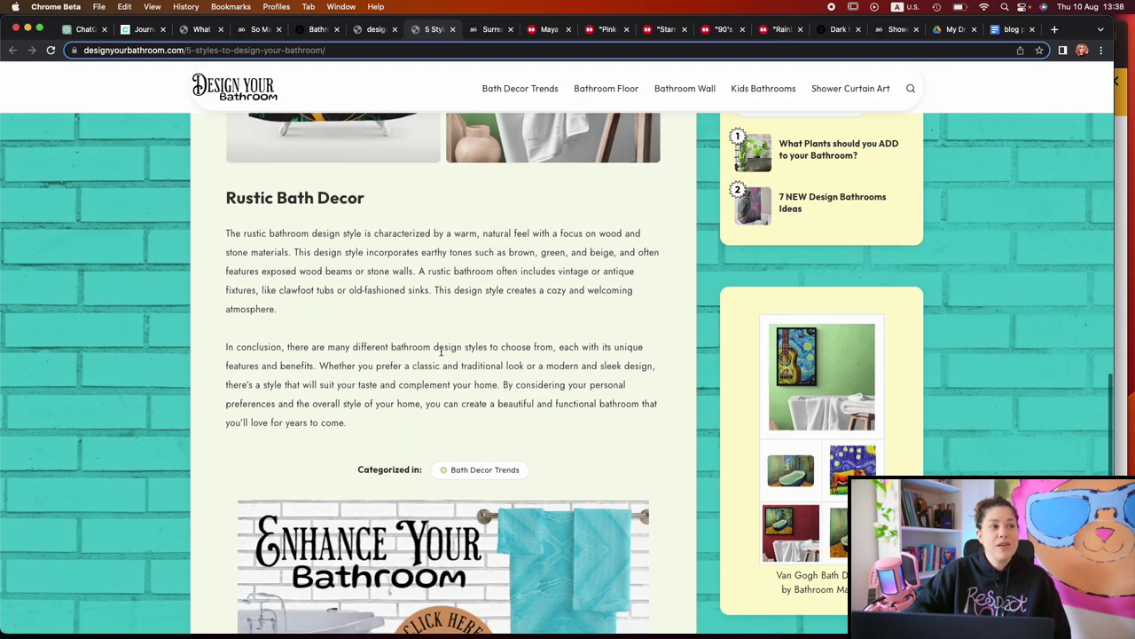
{"action": "scroll", "coordinate": [440, 350], "scroll_direction": "down", "scroll_amount": 4}
{"action": "scroll", "coordinate": [473, 342], "scroll_direction": "down", "scroll_amount": 5}
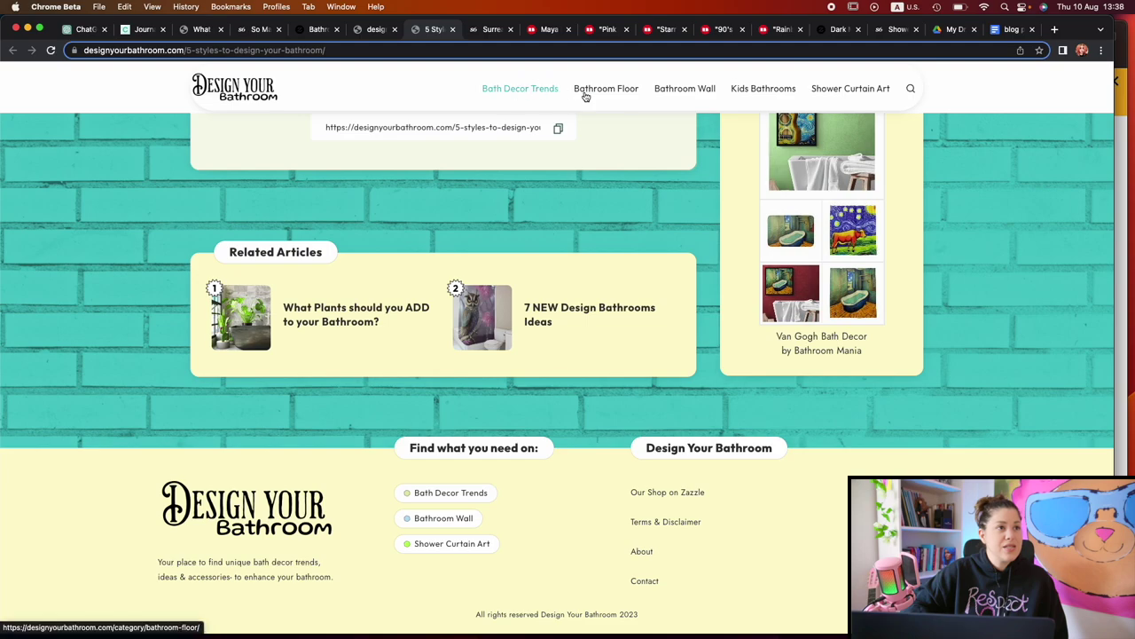
Go to the Bathroom Wall category and read through the 'Bathroom Wall Tiles to Peel and Stick' article.
{"action": "left_click", "coordinate": [684, 90]}
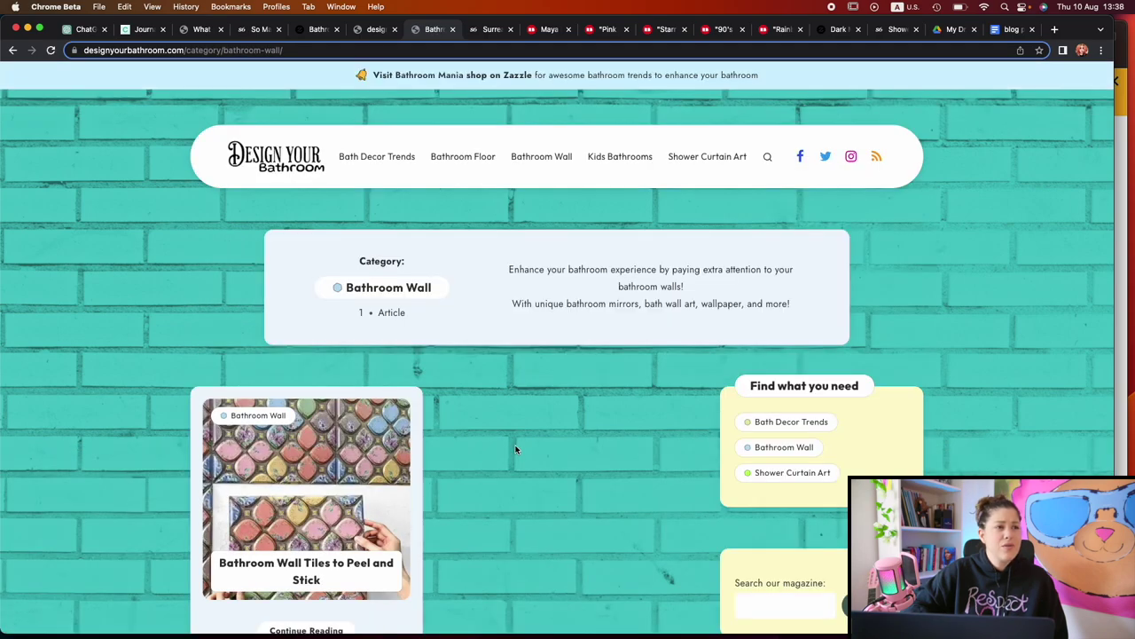
{"action": "left_click", "coordinate": [355, 484]}
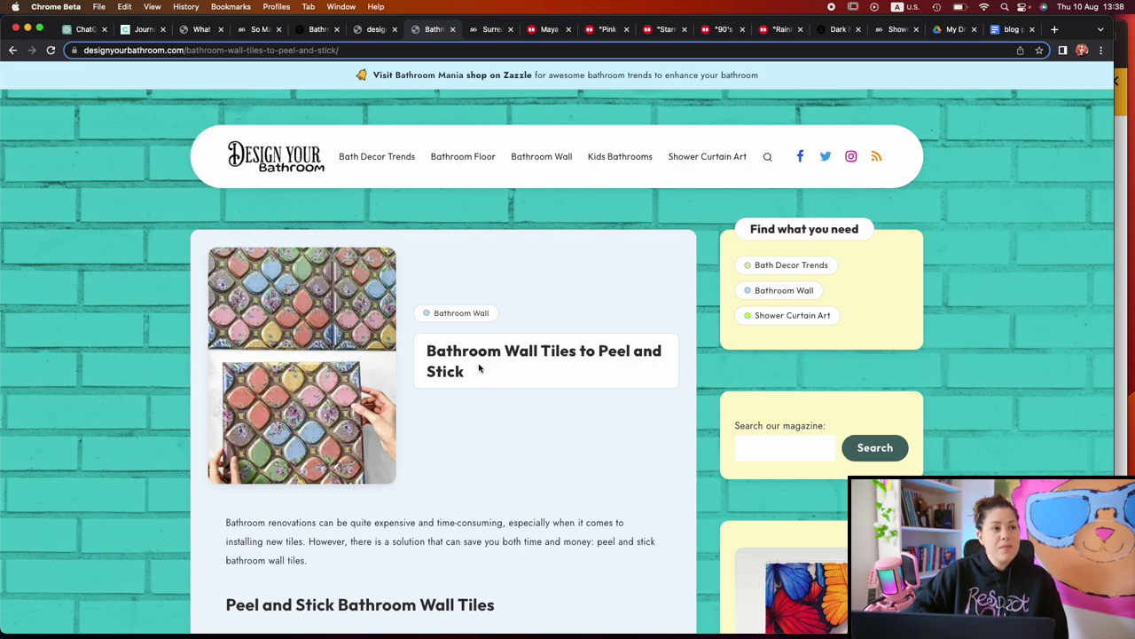
{"action": "scroll", "coordinate": [583, 310], "scroll_direction": "down", "scroll_amount": 3}
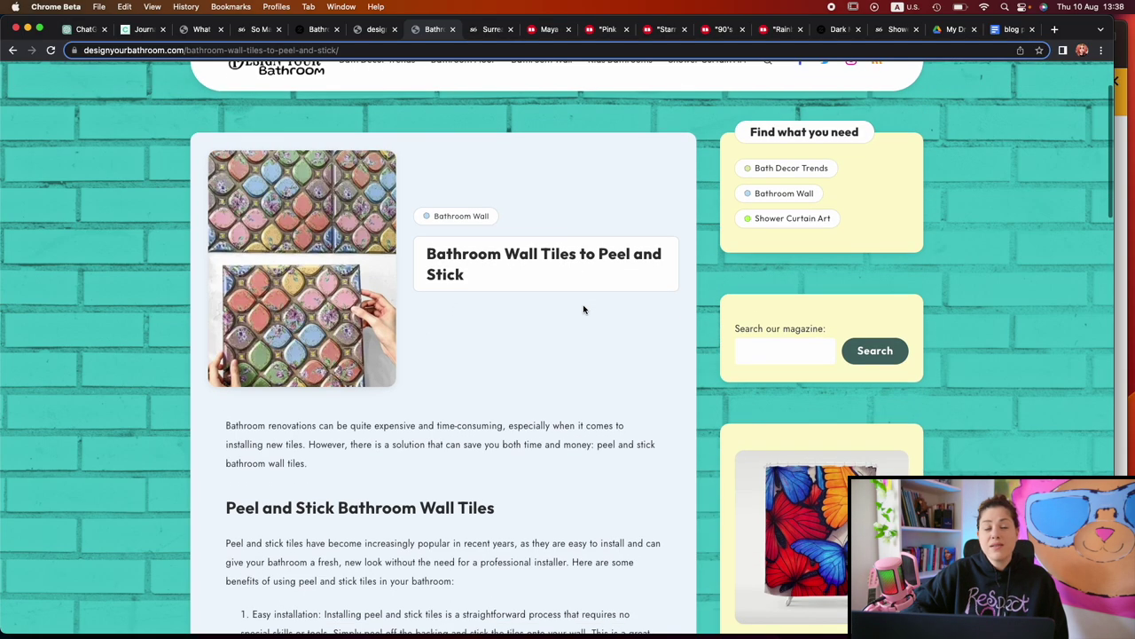
{"action": "scroll", "coordinate": [583, 309], "scroll_direction": "down", "scroll_amount": 10}
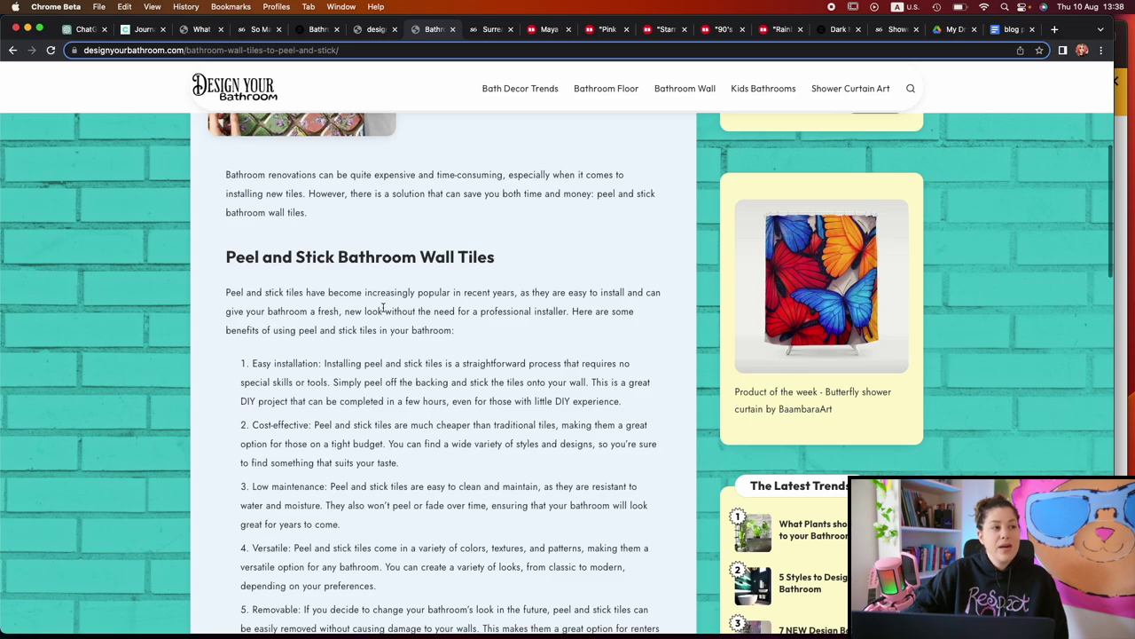
{"action": "scroll", "coordinate": [383, 310], "scroll_direction": "up", "scroll_amount": 7}
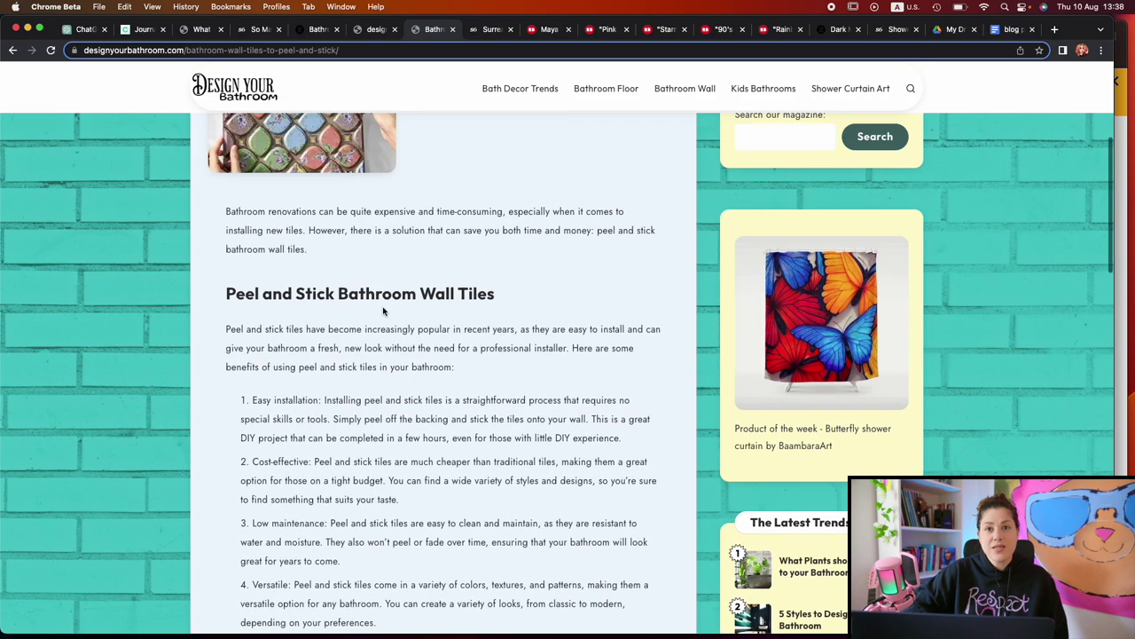
{"action": "scroll", "coordinate": [470, 320], "scroll_direction": "down", "scroll_amount": 12}
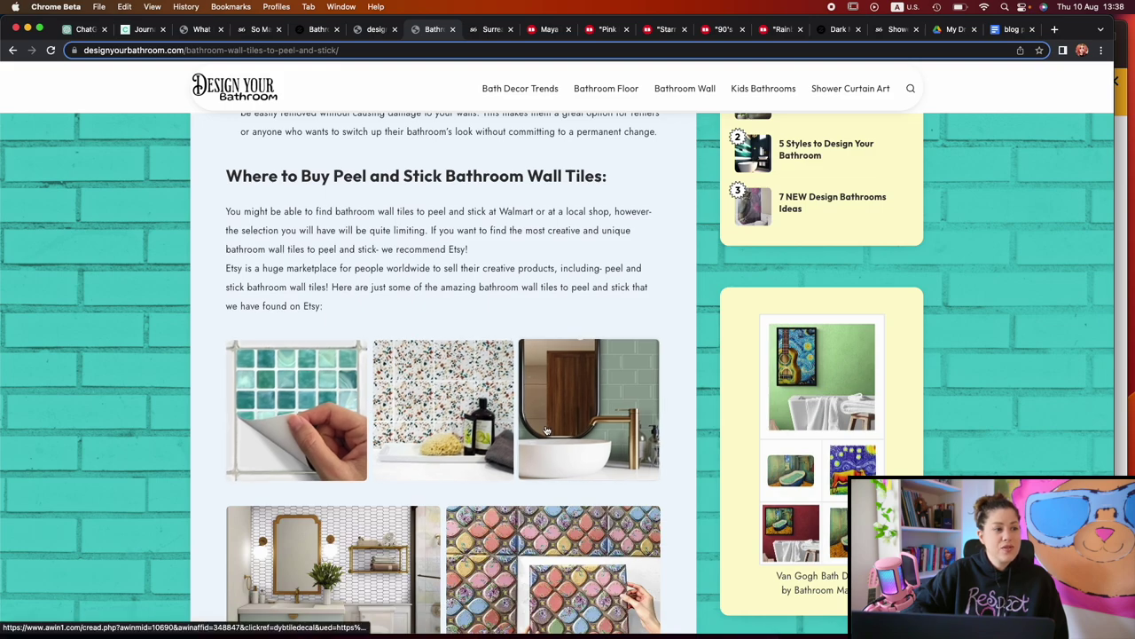
{"action": "scroll", "coordinate": [546, 429], "scroll_direction": "down", "scroll_amount": 4}
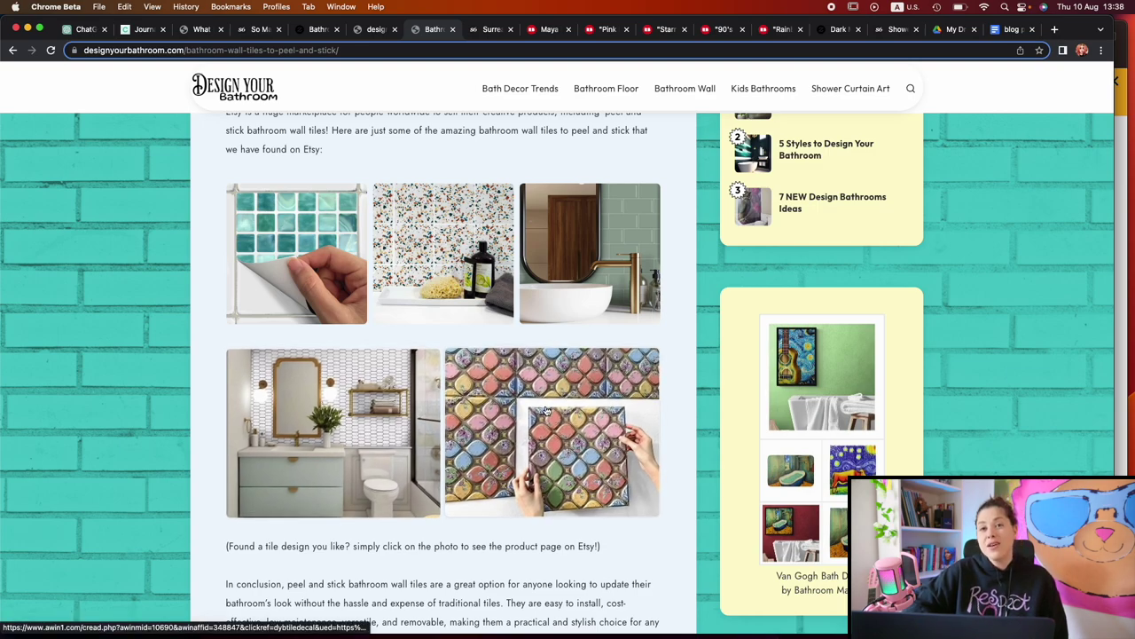
{"action": "scroll", "coordinate": [546, 410], "scroll_direction": "down", "scroll_amount": 3}
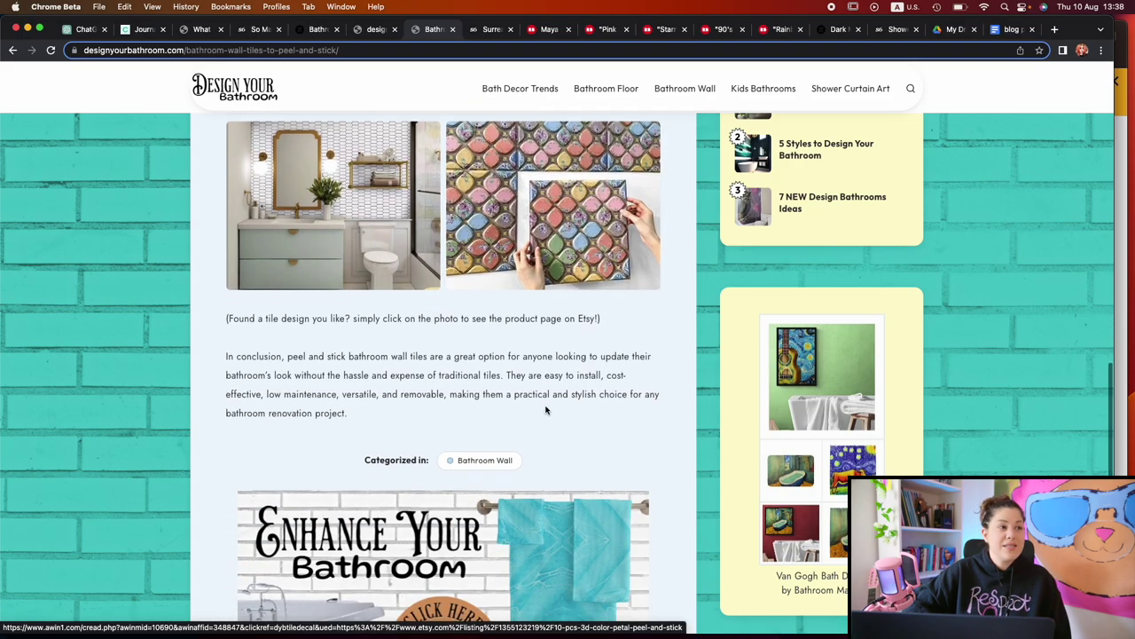
{"action": "scroll", "coordinate": [545, 409], "scroll_direction": "up", "scroll_amount": 5}
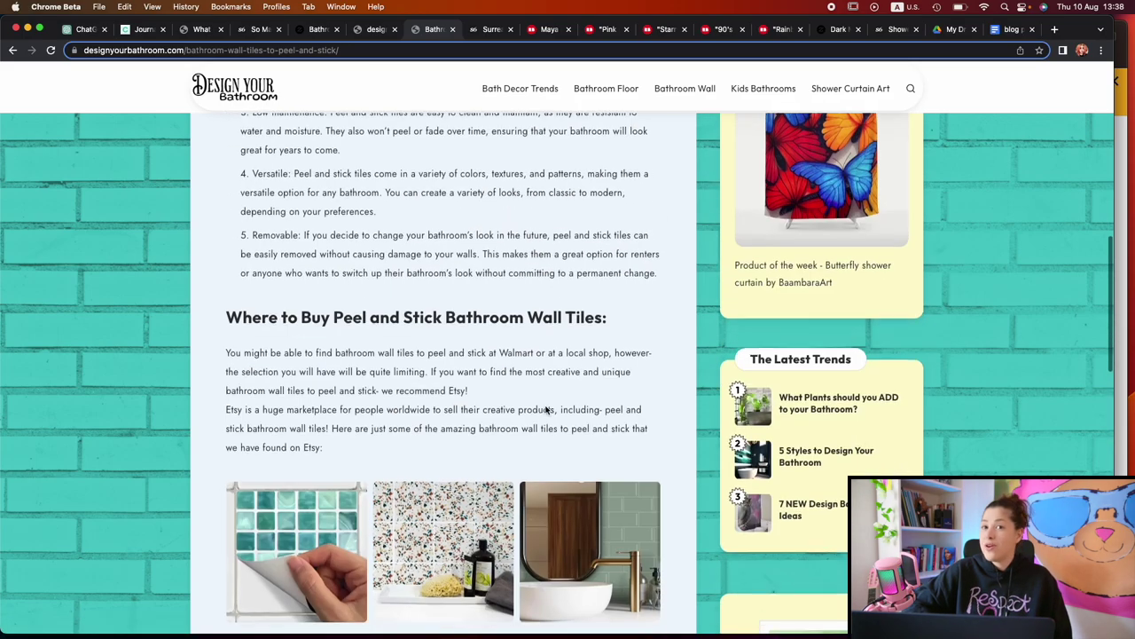
{"action": "scroll", "coordinate": [545, 409], "scroll_direction": "down", "scroll_amount": 5}
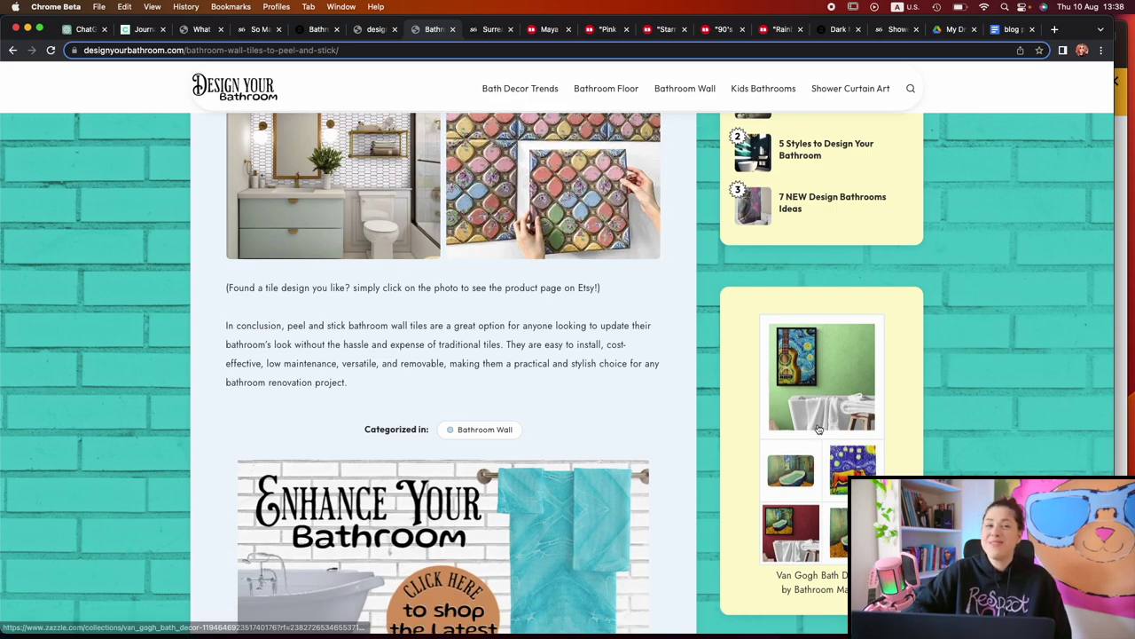
{"action": "scroll", "coordinate": [819, 430], "scroll_direction": "up", "scroll_amount": 5}
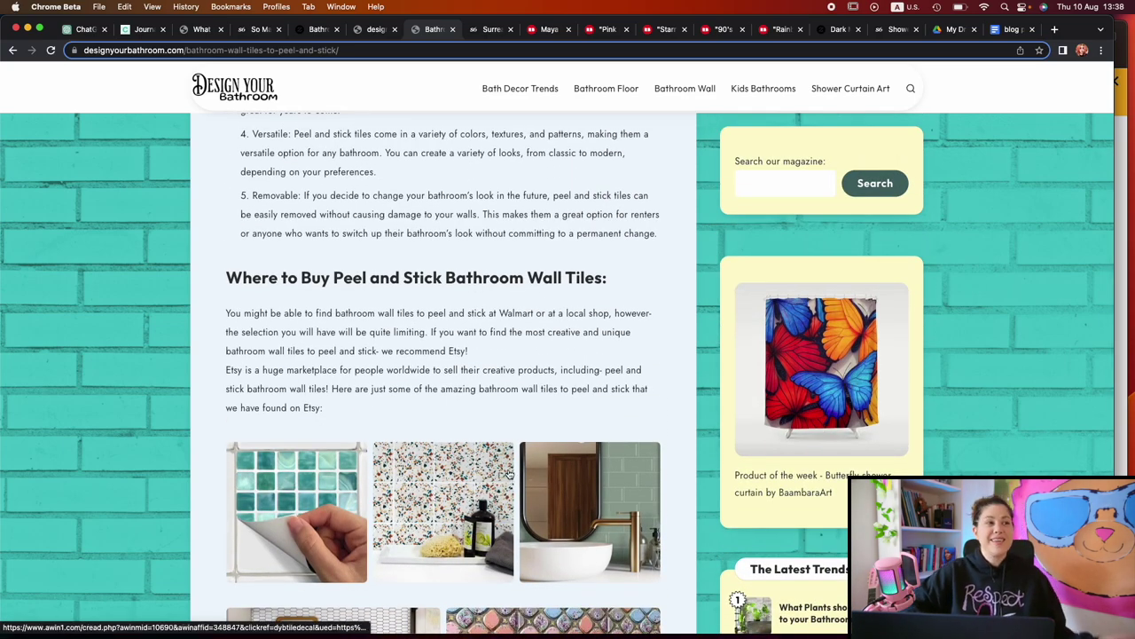
{"action": "scroll", "coordinate": [509, 472], "scroll_direction": "up", "scroll_amount": 10}
Scroll back to the intro of the peel-and-stick wall tiles article.
{"action": "scroll", "coordinate": [508, 473], "scroll_direction": "up", "scroll_amount": 2}
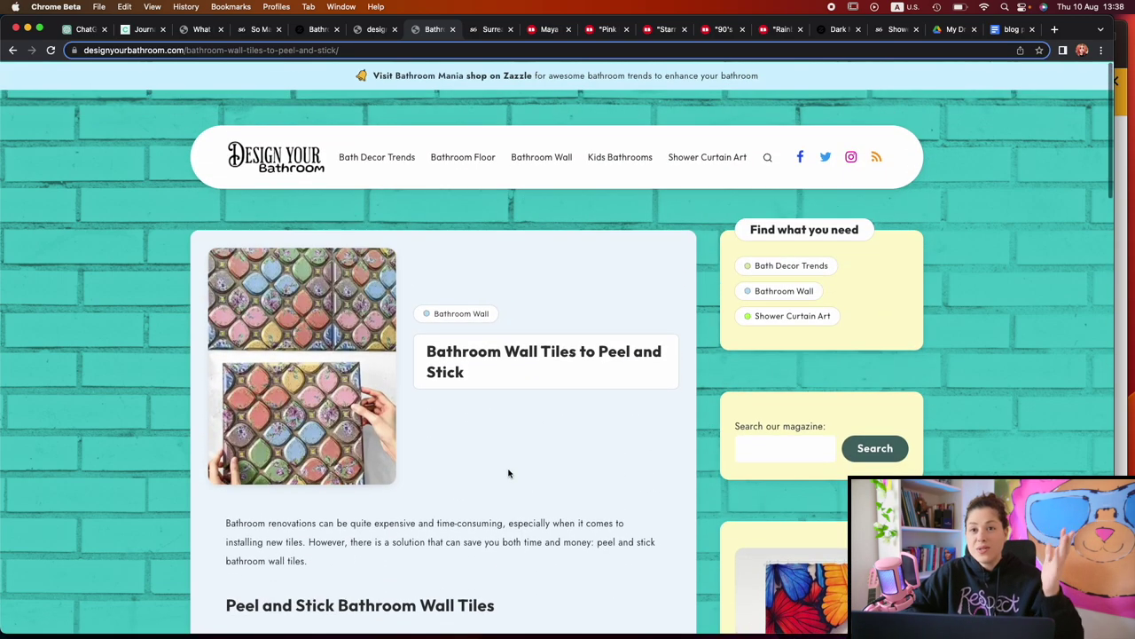